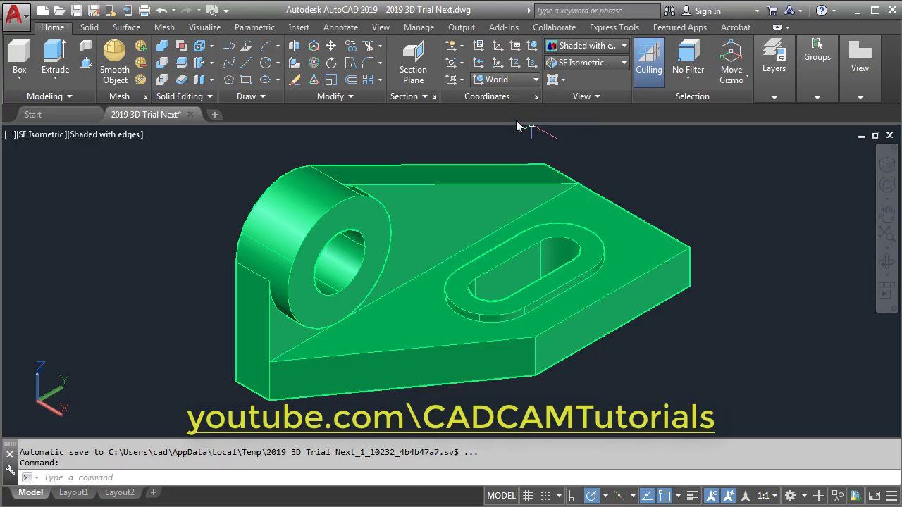
# Set the coordinate system to World and check the dimensions in the 2019 3D.jpg reference drawing in Windows Photo Viewer.
pyautogui.click(536, 79)
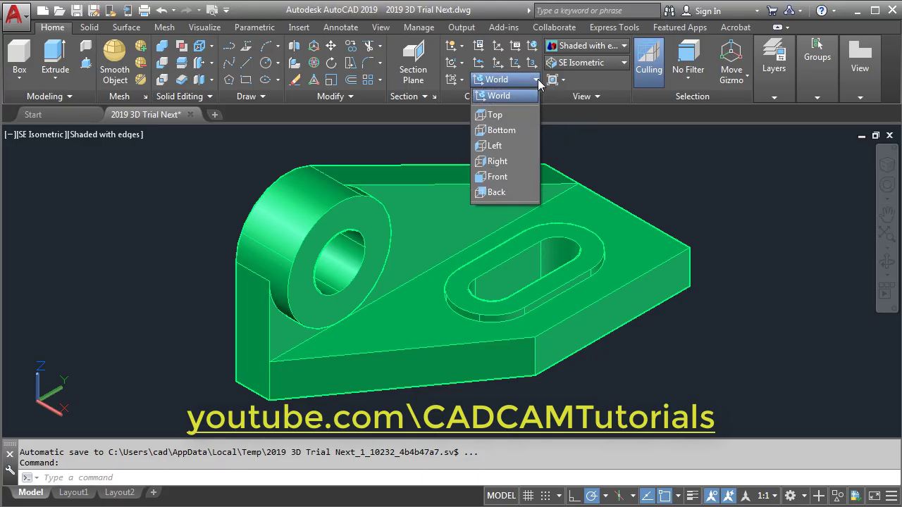
pyautogui.click(506, 96)
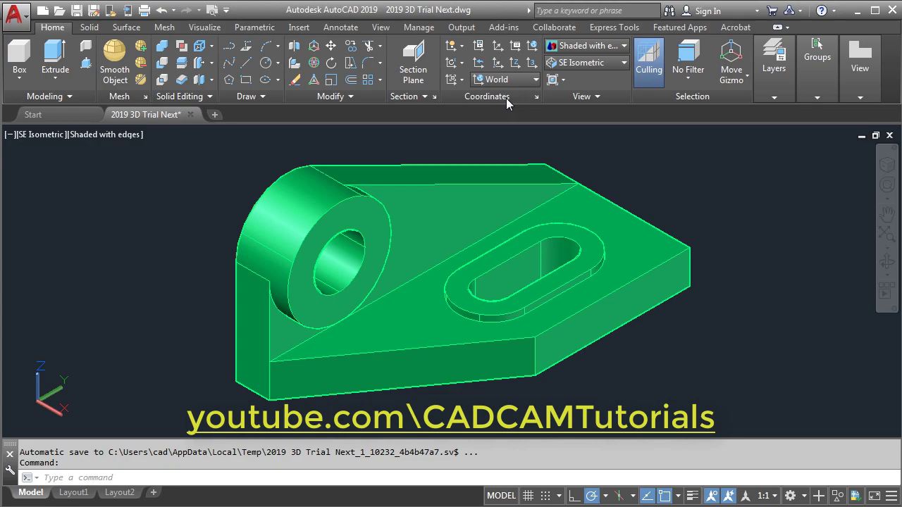
pyautogui.hotkey('alt', 'Tab')
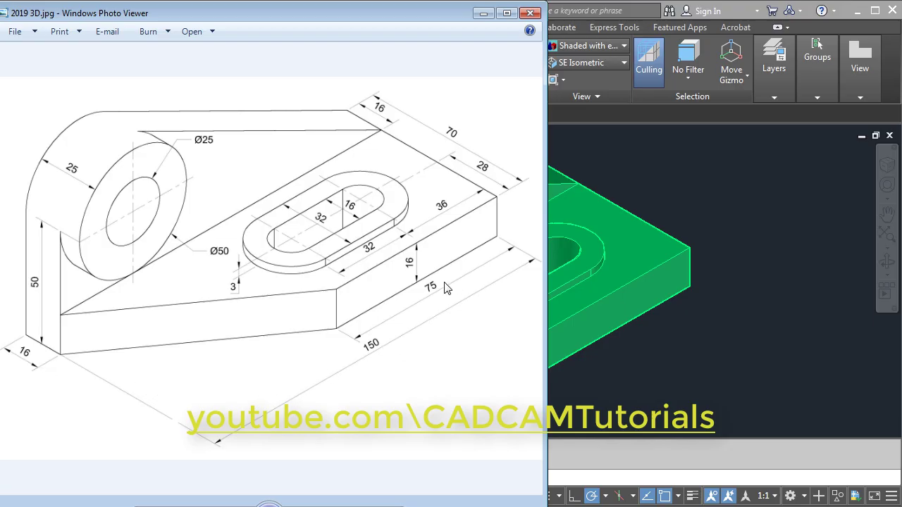
pyautogui.hotkey('alt', 'Tab')
# Set the UCS icon to display at the coordinate origin with UCSICON's ORigin option.
pyautogui.scroll(-5, 649, 364)
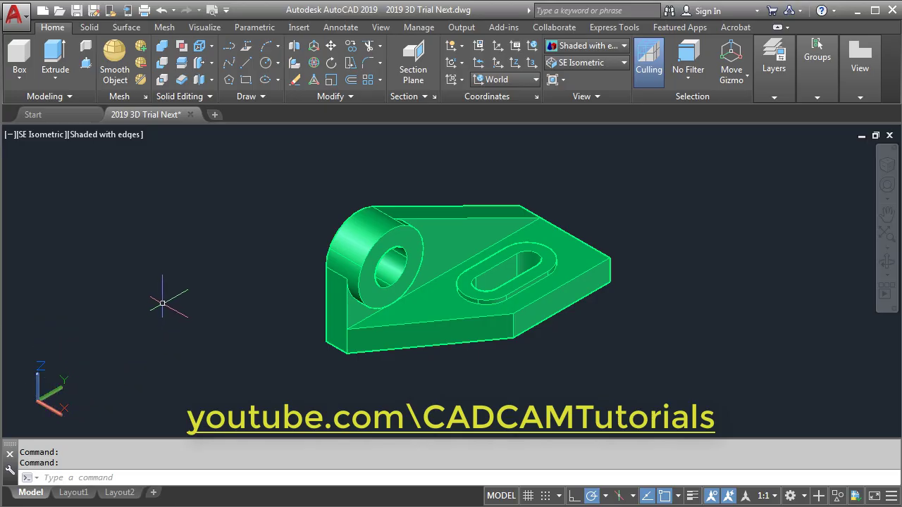
pyautogui.write('ucs')
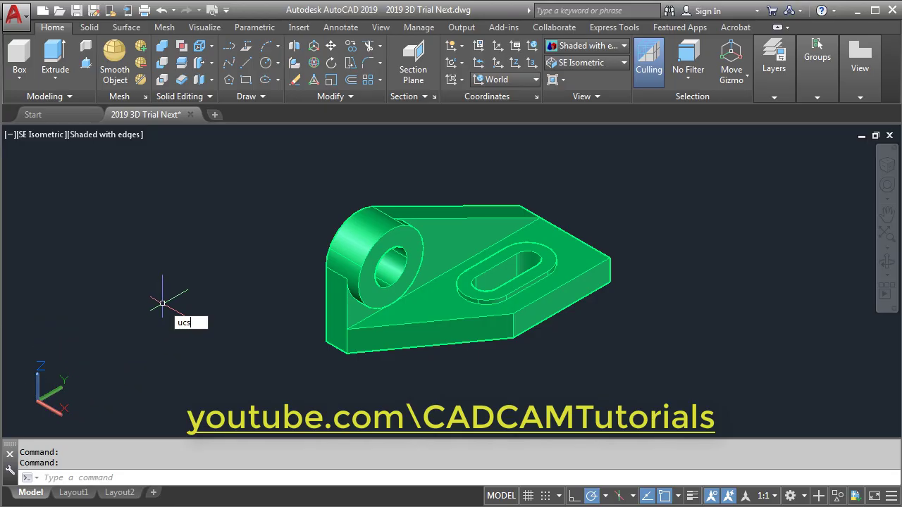
pyautogui.write('i')
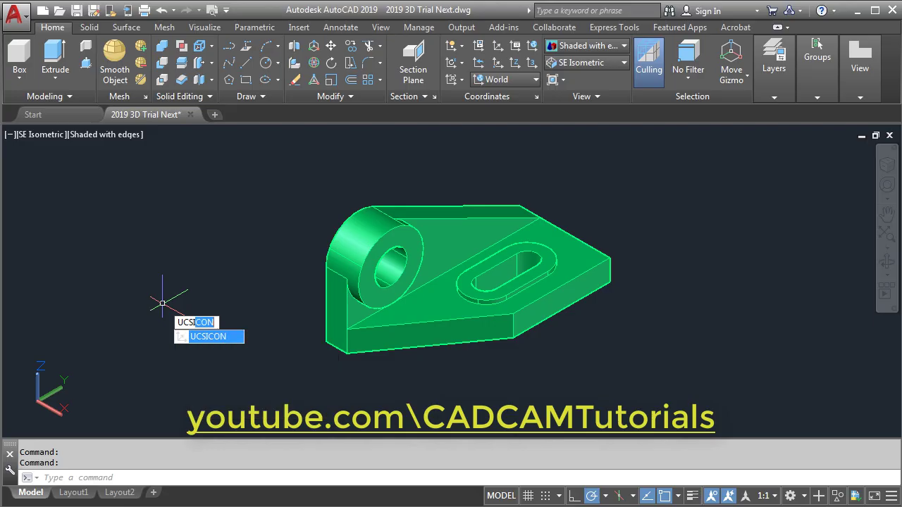
pyautogui.press('Return')
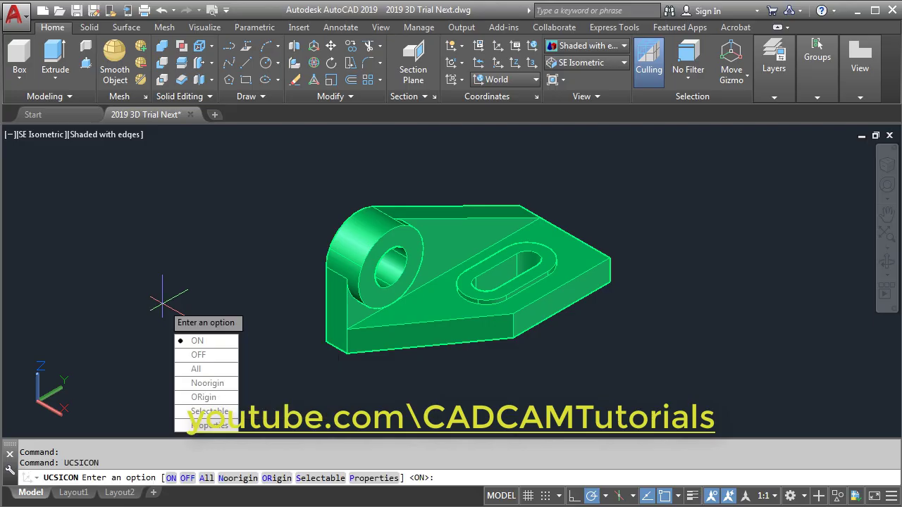
pyautogui.click(204, 397)
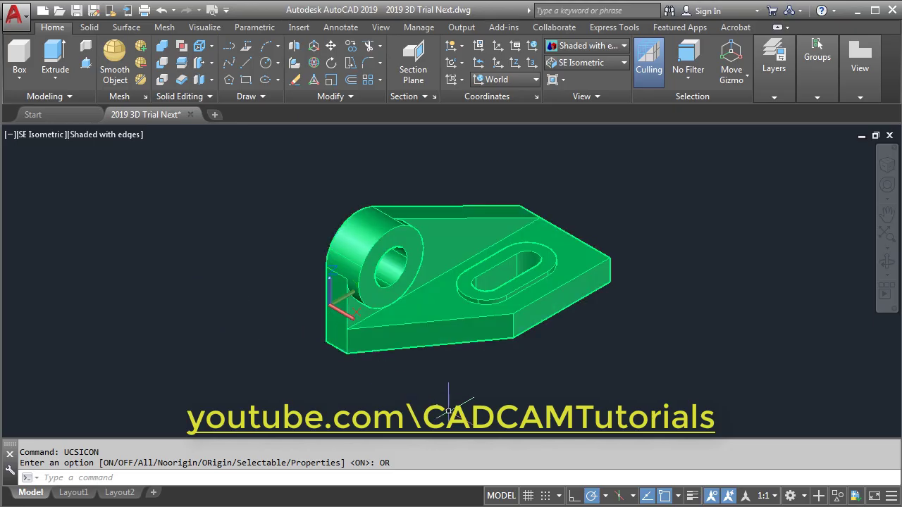
# Move only the UCS origin to the outer bottom corner of the bracket's narrow end below the cylinder.
pyautogui.scroll(3, 324, 278)
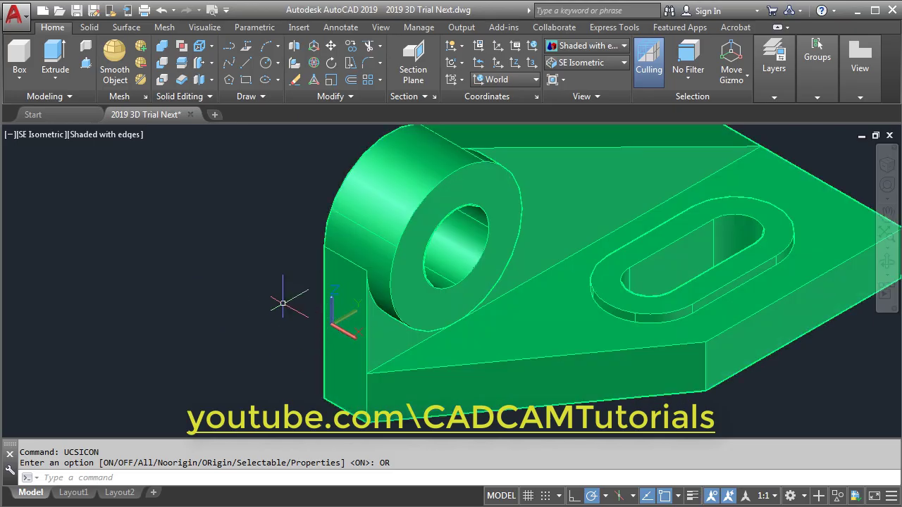
pyautogui.scroll(-3, 300, 314)
pyautogui.scroll(2, 318, 303)
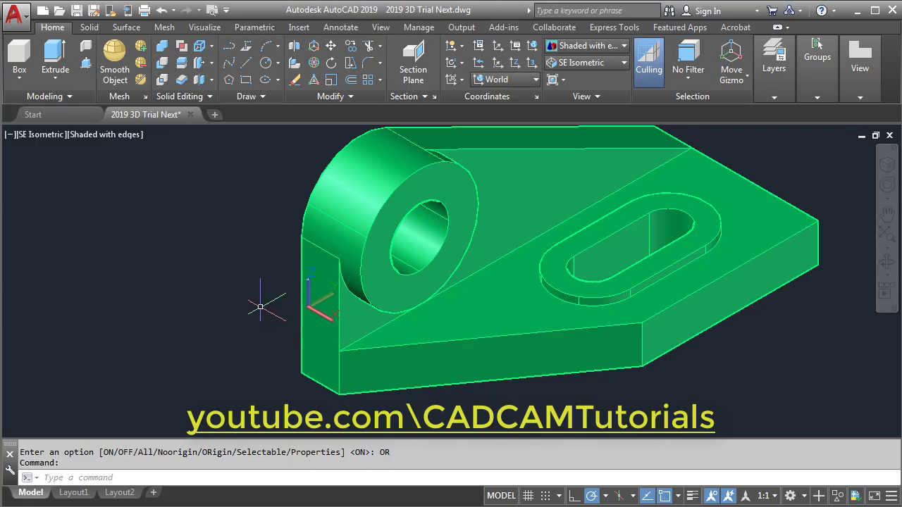
pyautogui.click(317, 311)
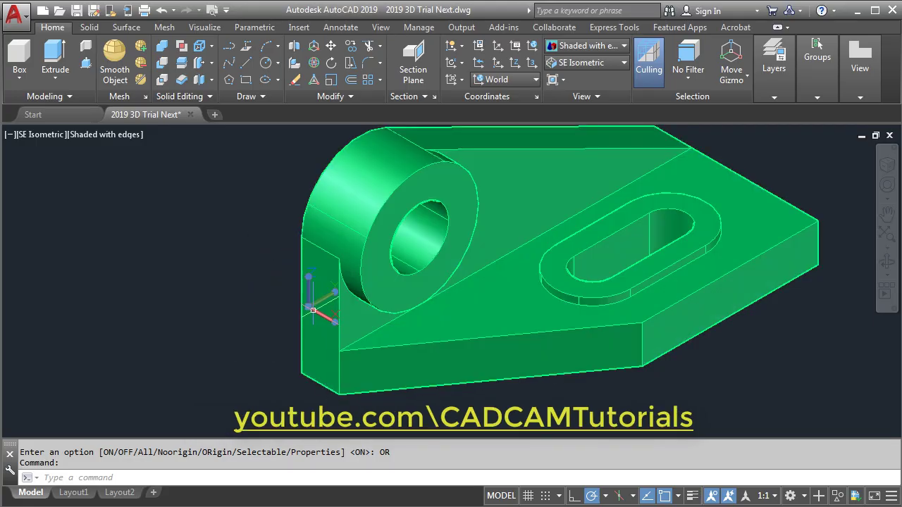
pyautogui.moveTo(308, 307)
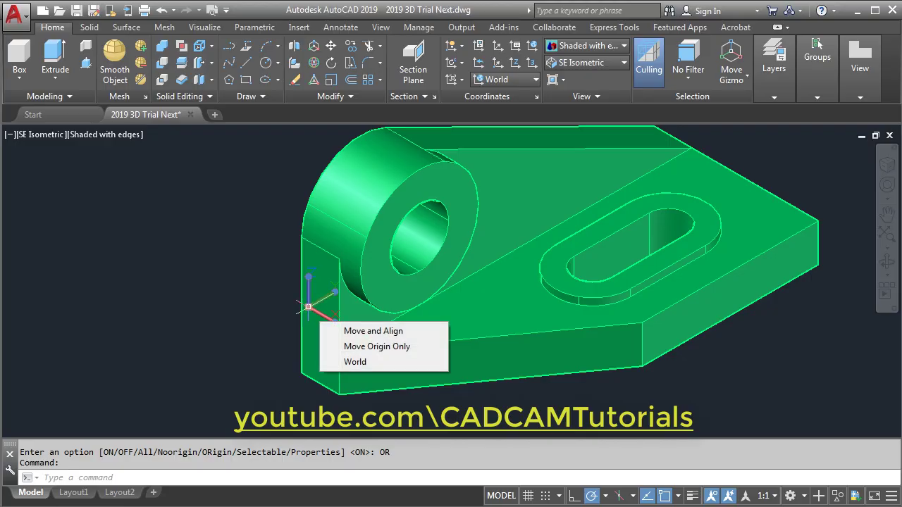
pyautogui.click(404, 347)
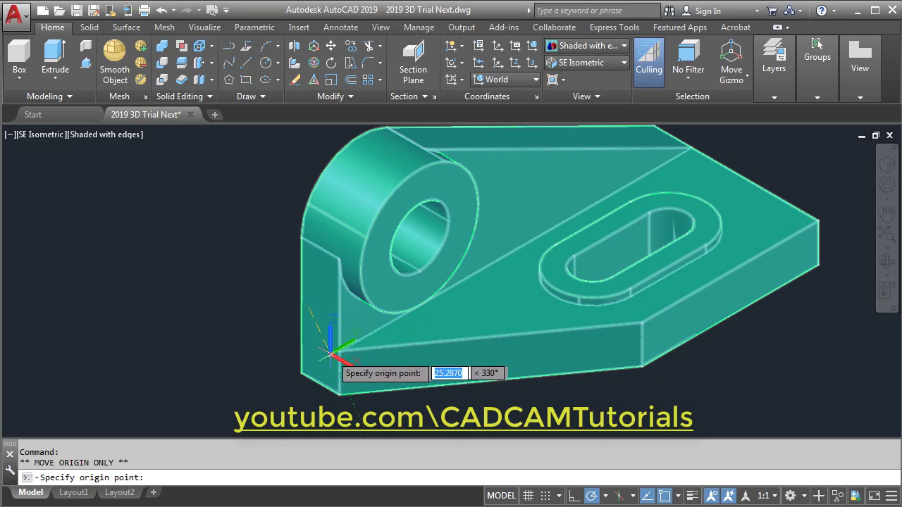
pyautogui.click(300, 372)
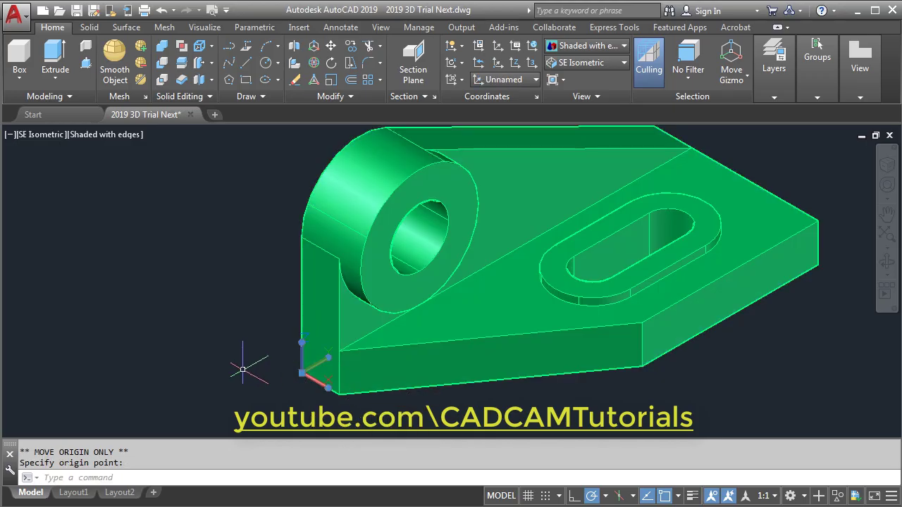
pyautogui.press('Escape')
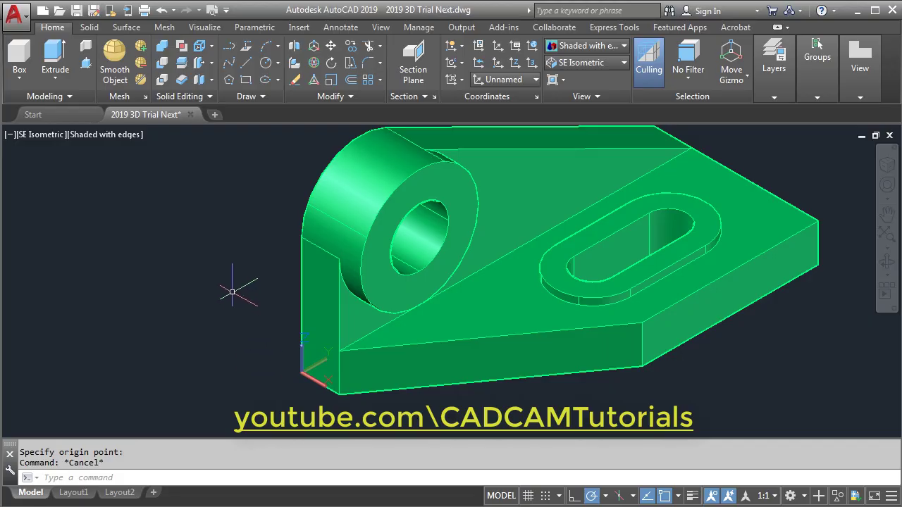
# Make Annotative the current dimension style.
pyautogui.scroll(-2, 228, 287)
pyautogui.moveTo(422, 350); pyautogui.dragTo(446, 381, button='middle')
pyautogui.scroll(2, 429, 368)
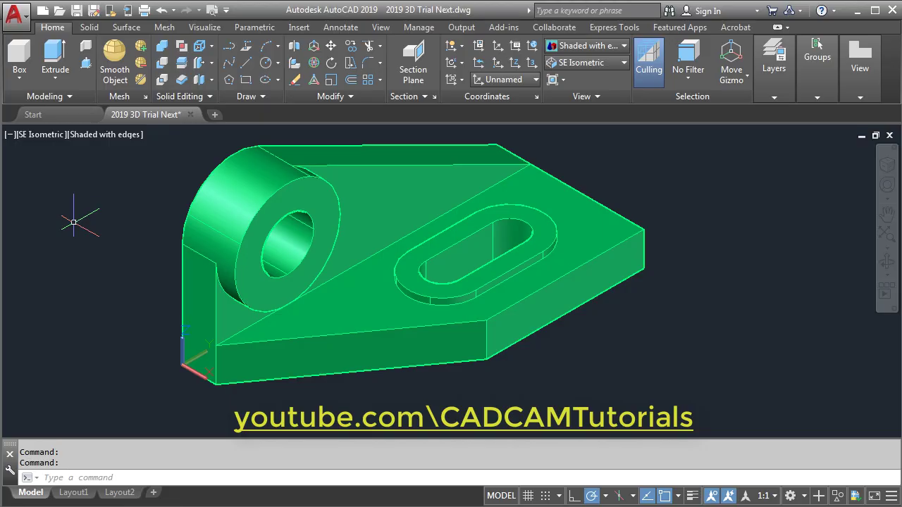
pyautogui.click(339, 28)
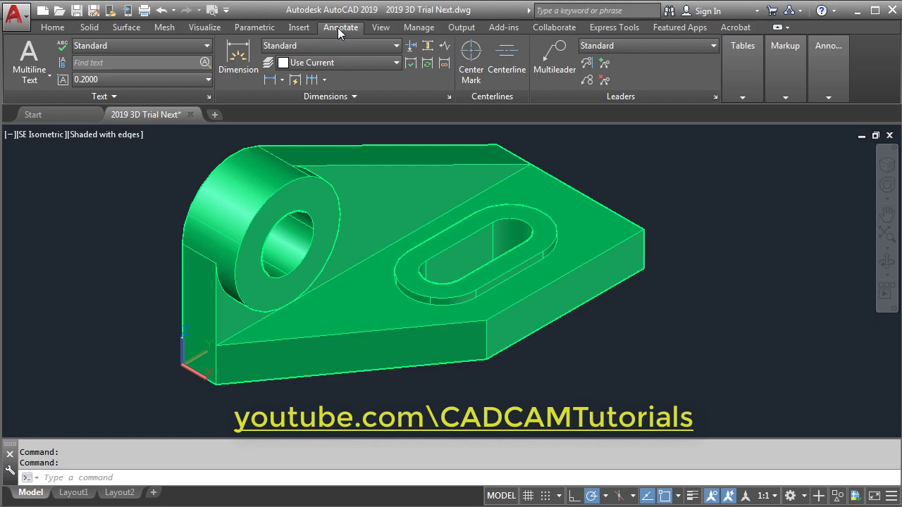
pyautogui.click(396, 46)
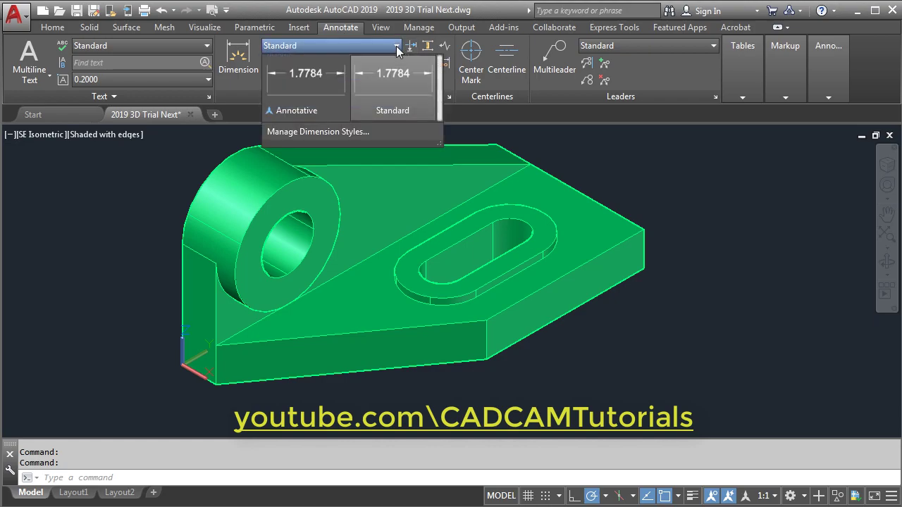
pyautogui.click(294, 86)
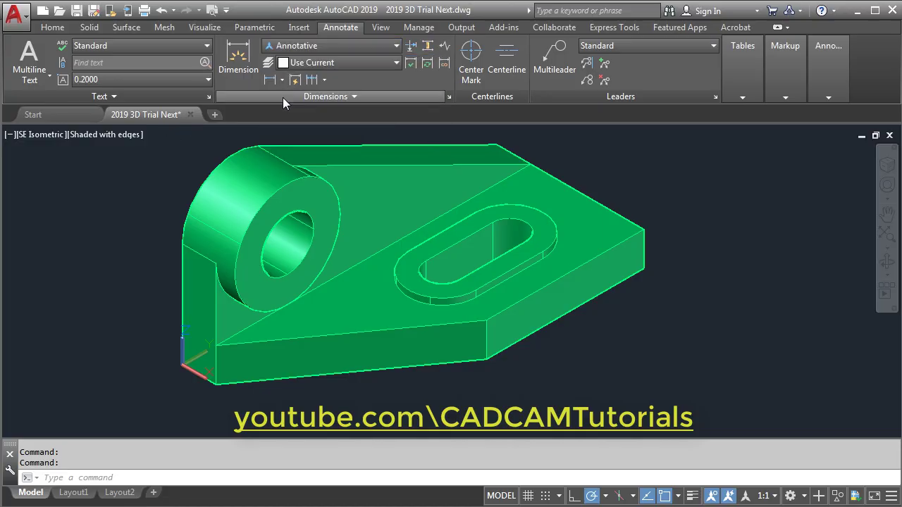
# Dimension the bottom edge of the base's straight side beside the slot, accepting the 1:1 annotation scale.
pyautogui.click(240, 66)
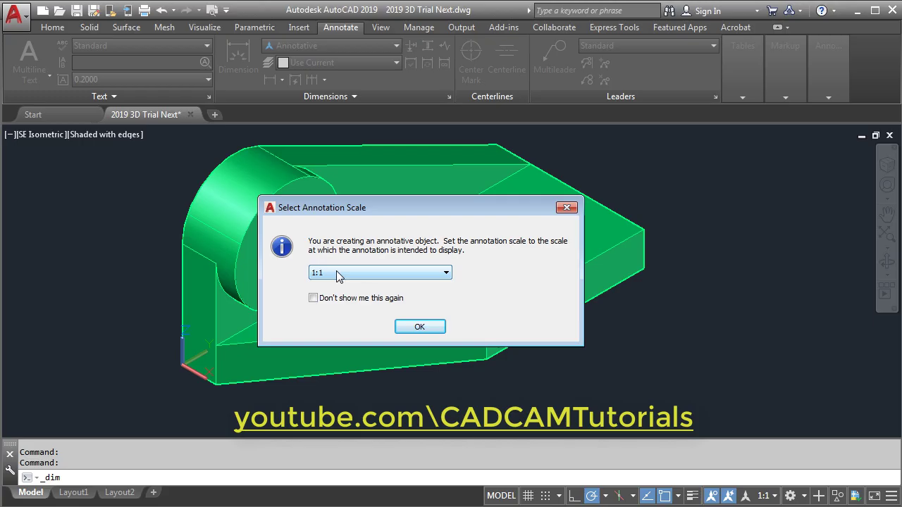
pyautogui.click(425, 328)
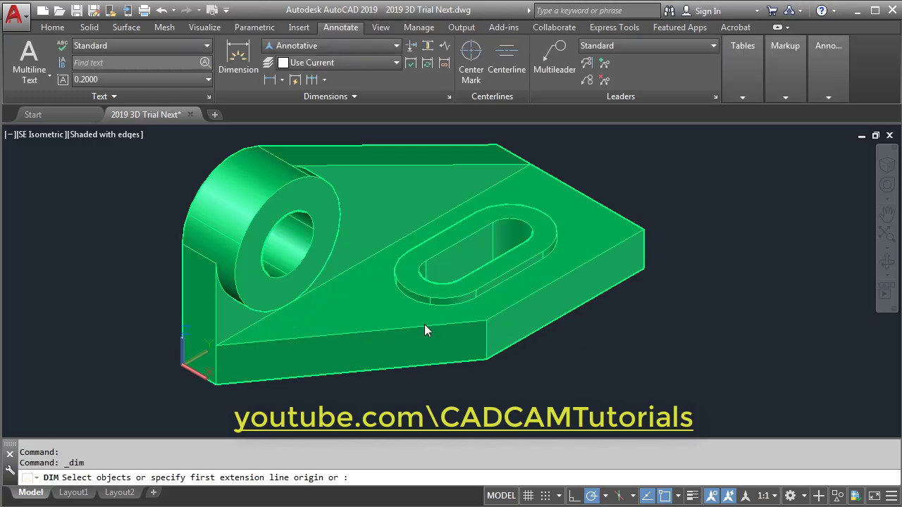
pyautogui.click(521, 341)
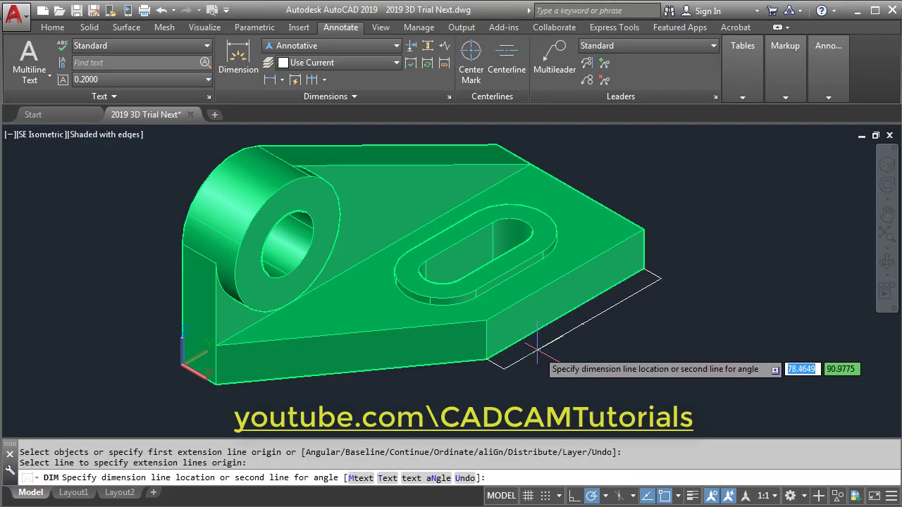
pyautogui.click(534, 345)
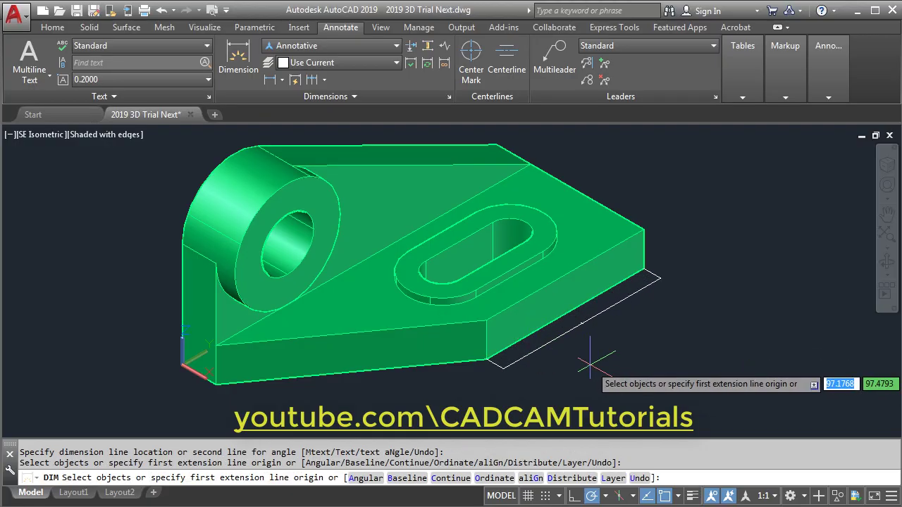
pyautogui.press('Return')
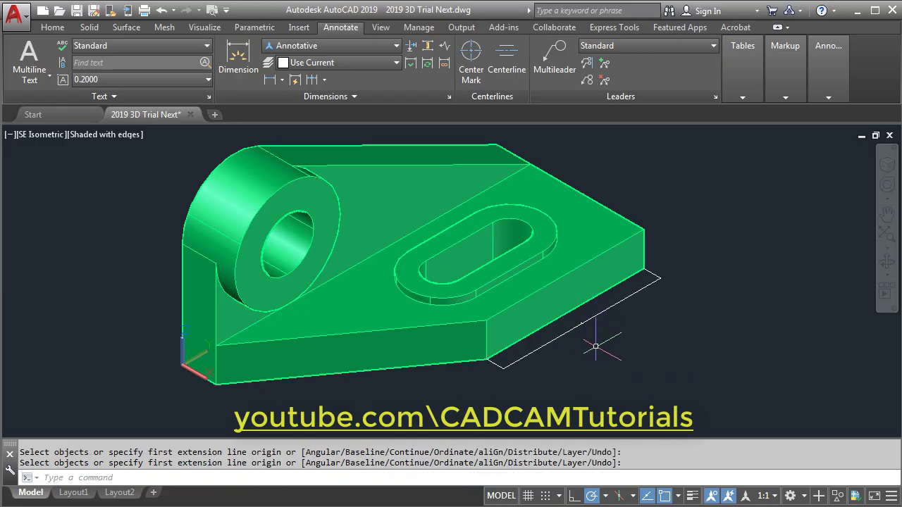
# Set the annotation scale to 1:16 for the new dimension.
pyautogui.click(775, 496)
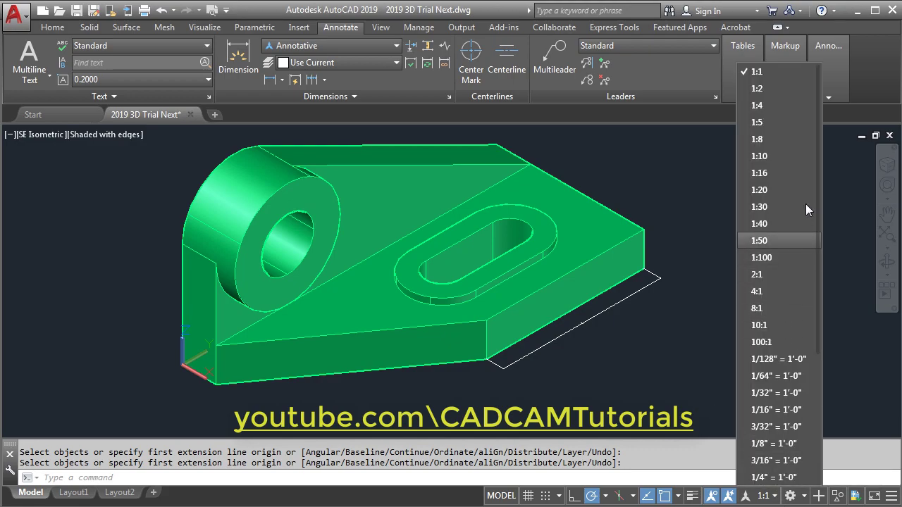
pyautogui.click(775, 175)
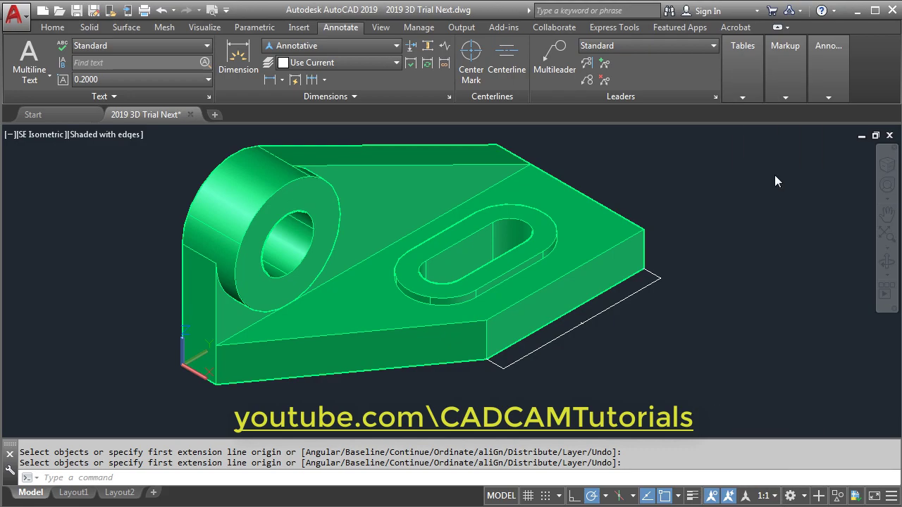
pyautogui.scroll(3, 674, 304)
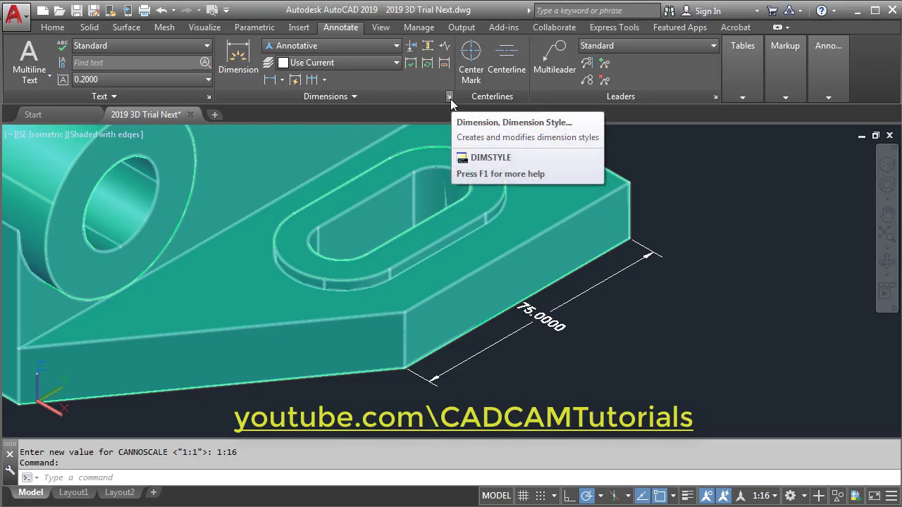
# Modify the Annotative dimension style so linear dimensions use a precision of 0.
pyautogui.click(449, 98)
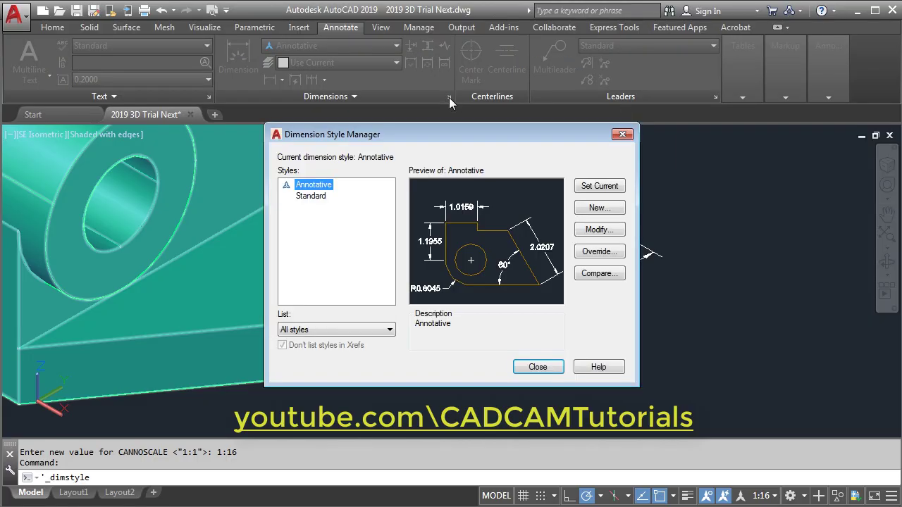
pyautogui.click(599, 230)
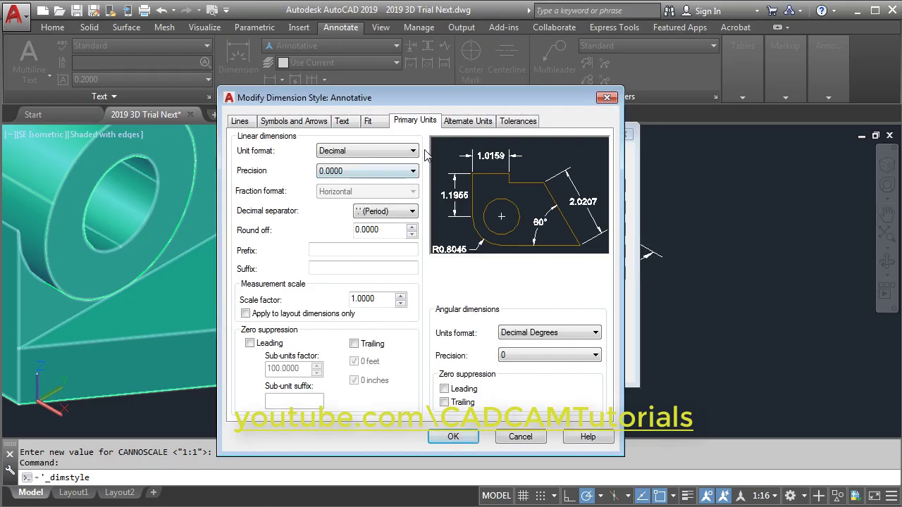
pyautogui.click(348, 171)
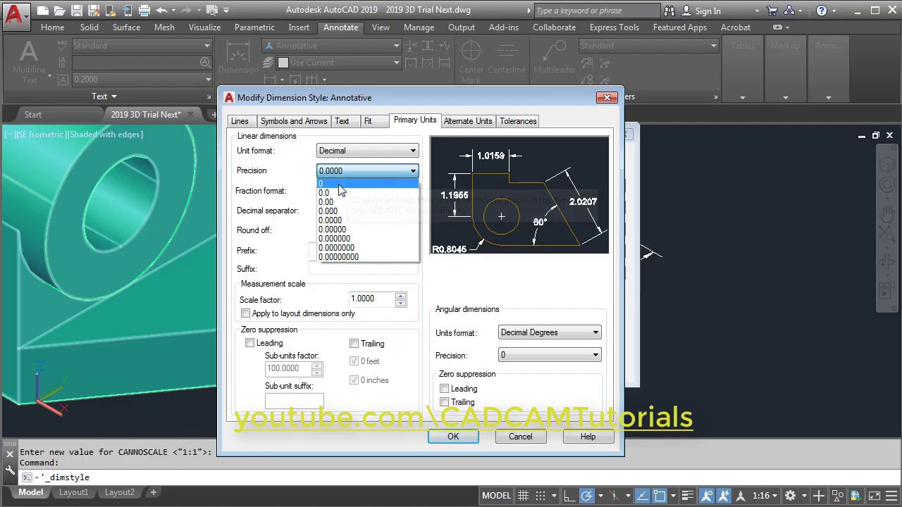
pyautogui.click(329, 185)
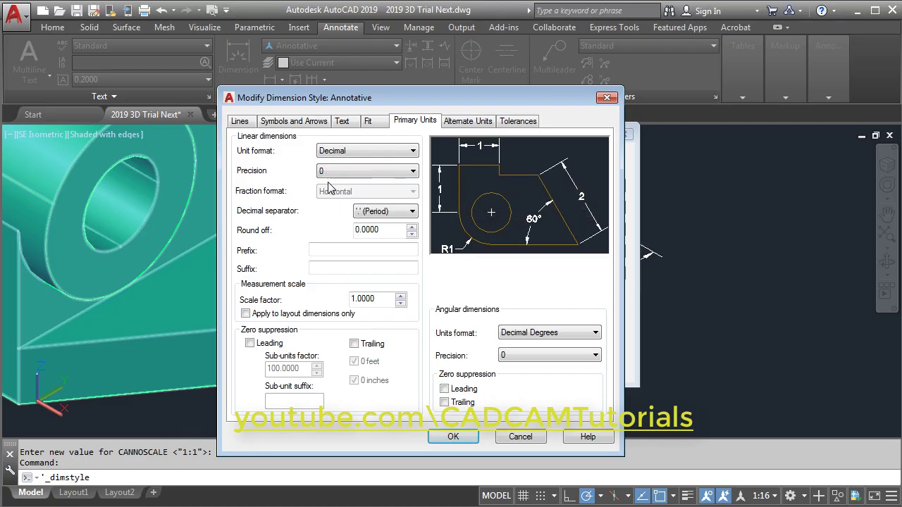
# Set the Annotative style's vertical text placement to Above.
pyautogui.click(372, 123)
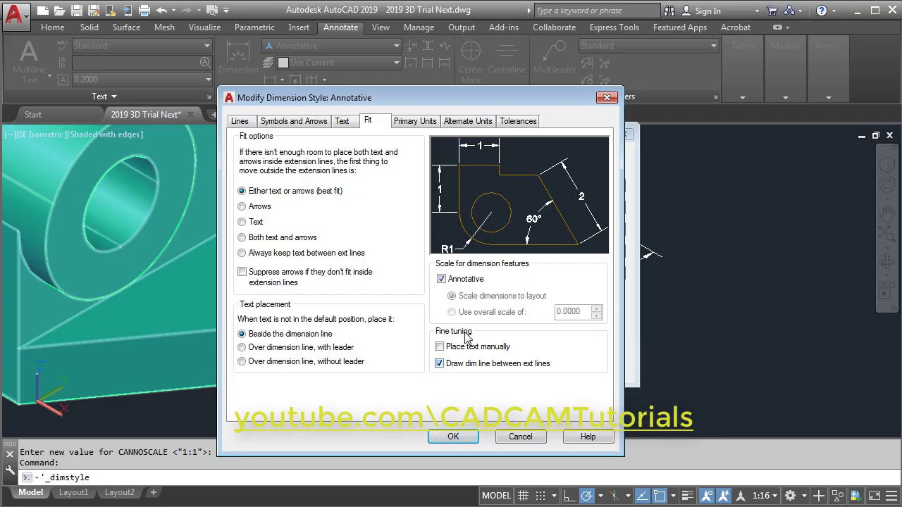
pyautogui.click(343, 122)
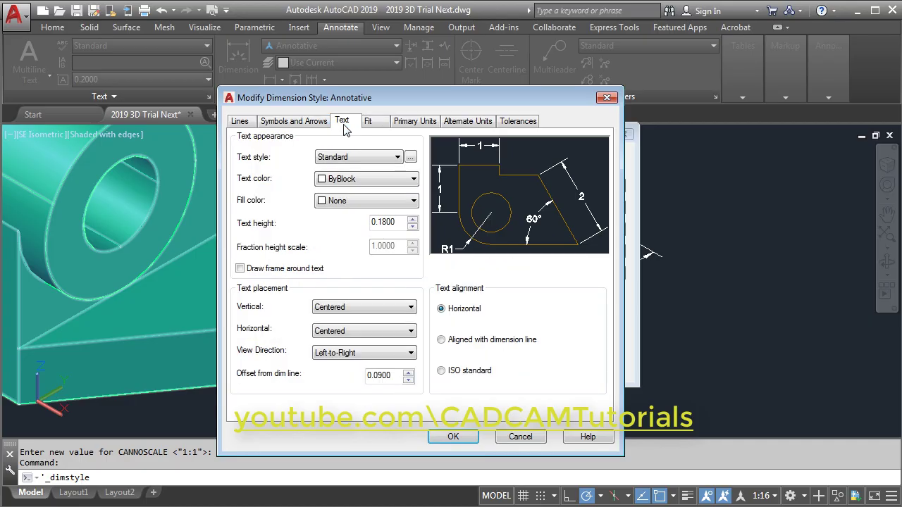
pyautogui.click(367, 314)
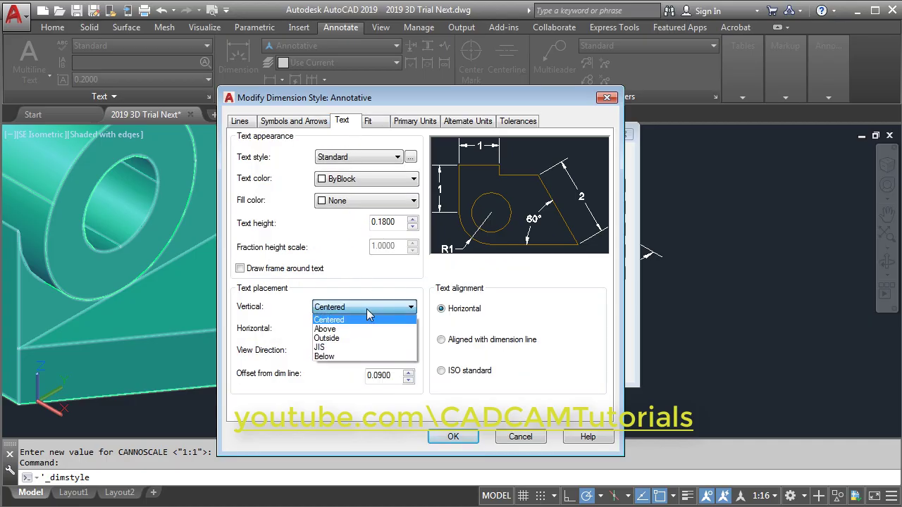
pyautogui.click(331, 329)
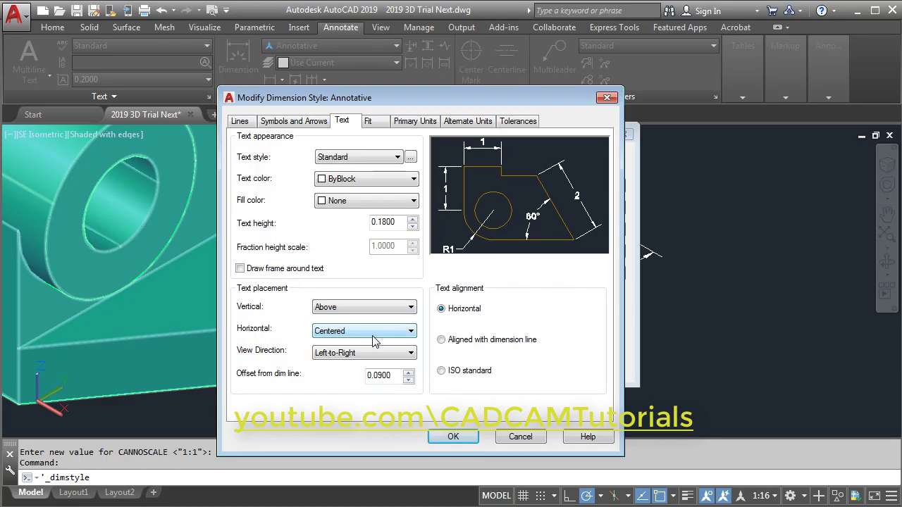
# Set the Annotative style's text alignment to ISO standard and close the dimension style settings.
pyautogui.click(440, 372)
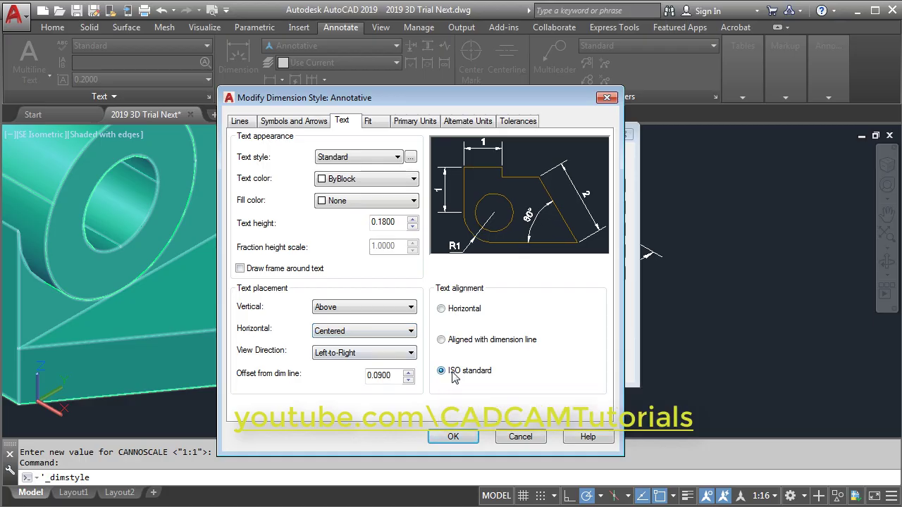
pyautogui.click(453, 437)
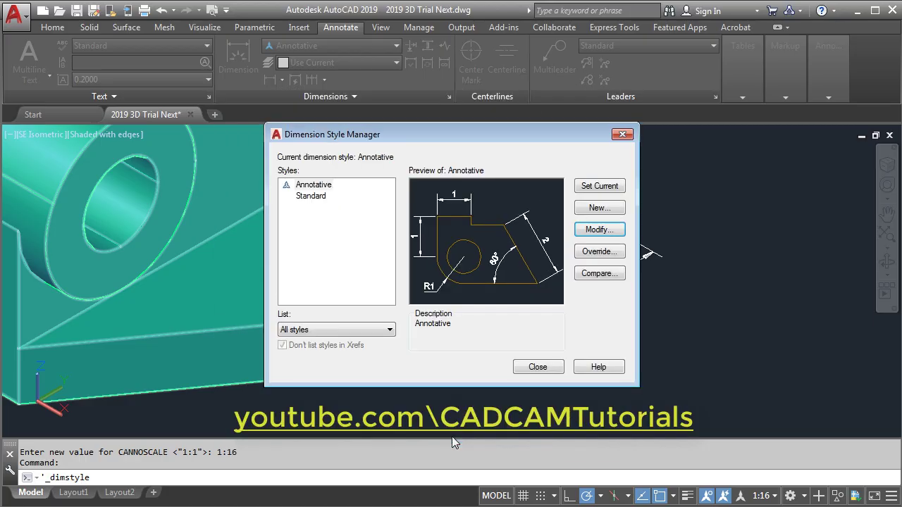
pyautogui.click(537, 367)
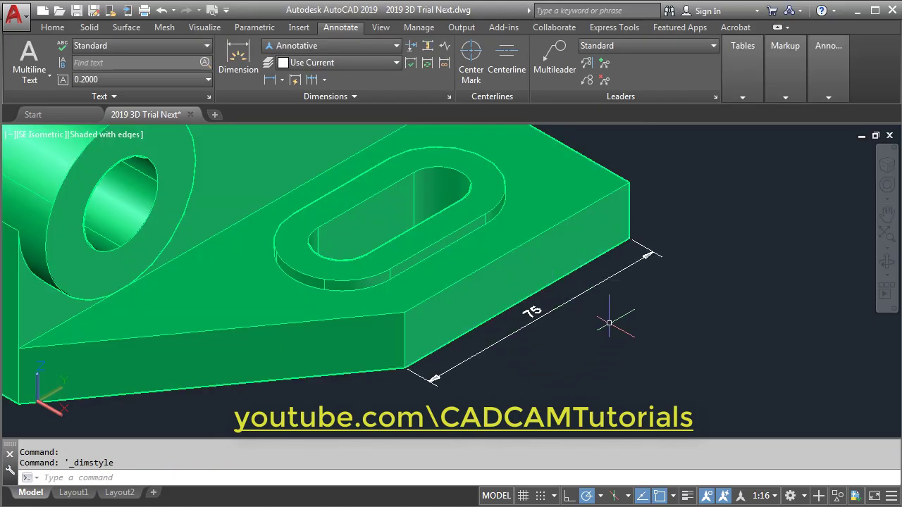
# Dimension the base's overall length from the upright plate's bottom front corner to the far bottom corner, placed outside the 75 dimension.
pyautogui.scroll(-4, 623, 318)
pyautogui.moveTo(623, 318); pyautogui.dragTo(584, 343, button='middle')
pyautogui.press('Escape')
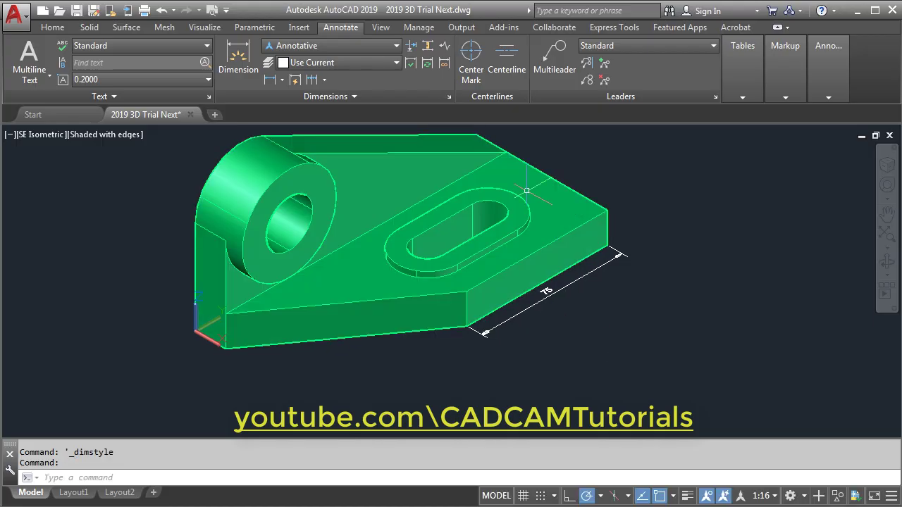
pyautogui.click(239, 65)
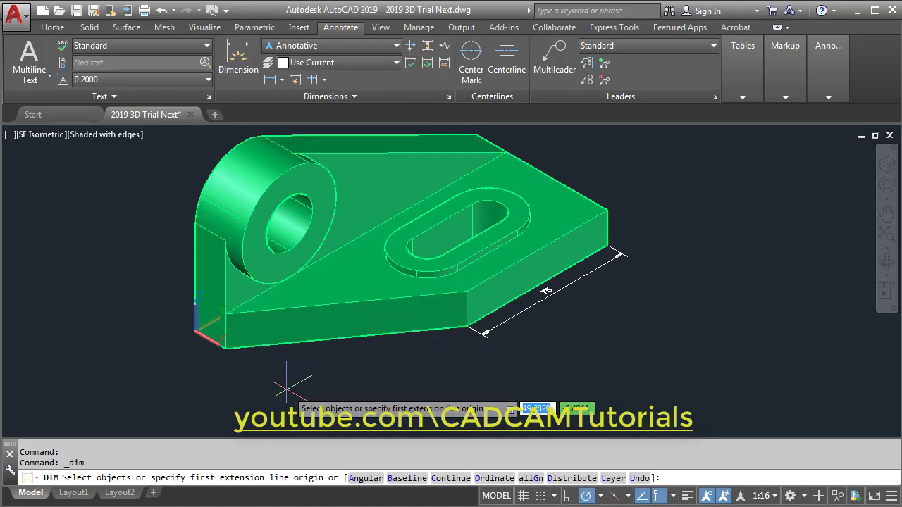
pyautogui.click(226, 348)
pyautogui.click(606, 247)
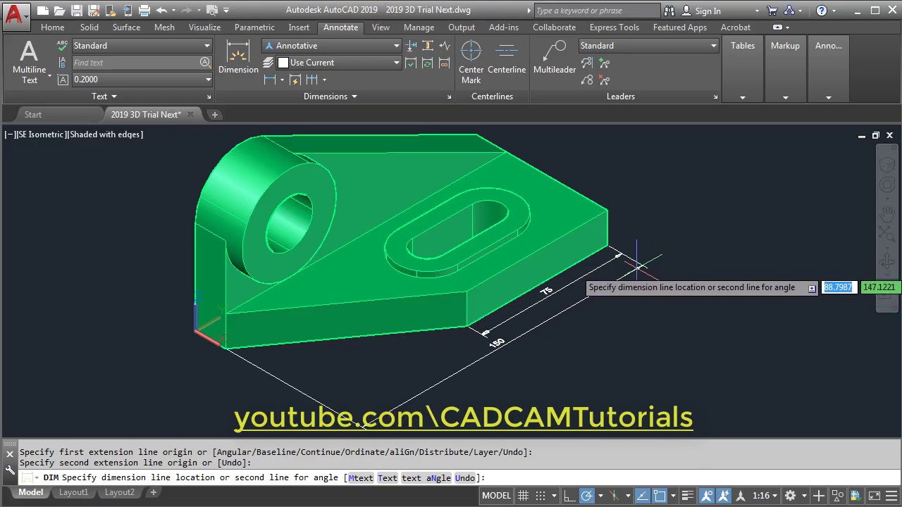
pyautogui.click(634, 264)
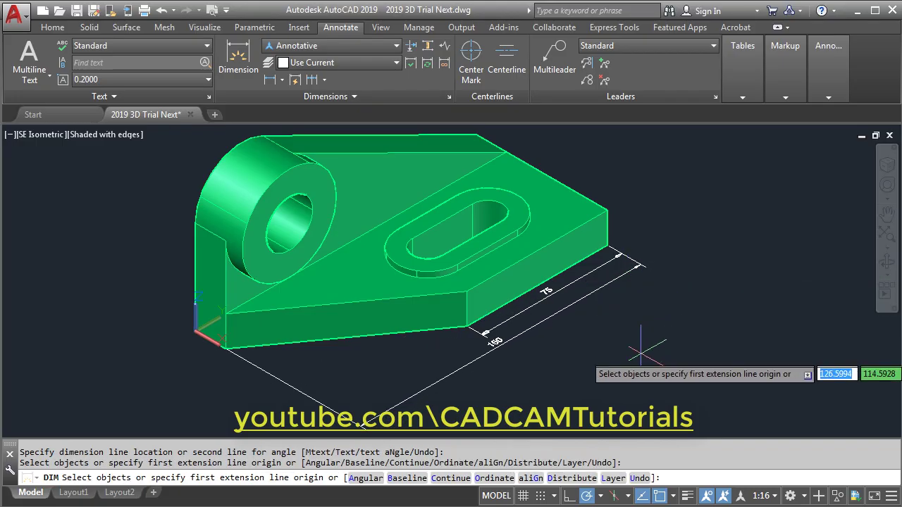
# Dimension the short bottom edge across the upright plate's thickness beside the UCS origin, placed just outside the model.
pyautogui.scroll(2, 157, 380)
pyautogui.scroll(2, 156, 380)
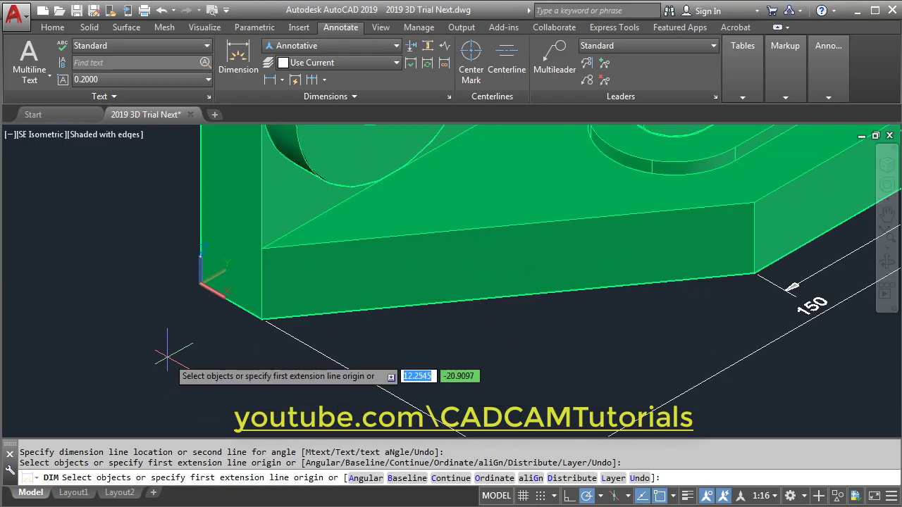
pyautogui.click(246, 315)
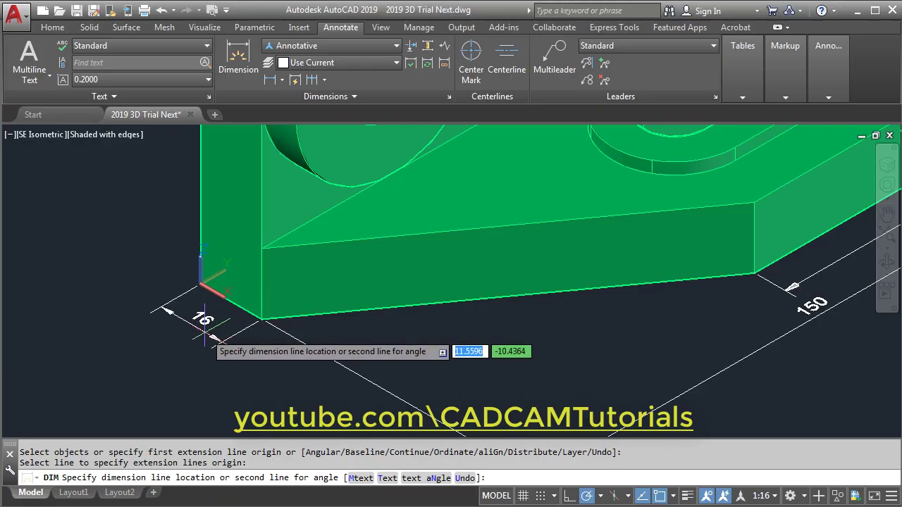
pyautogui.click(210, 340)
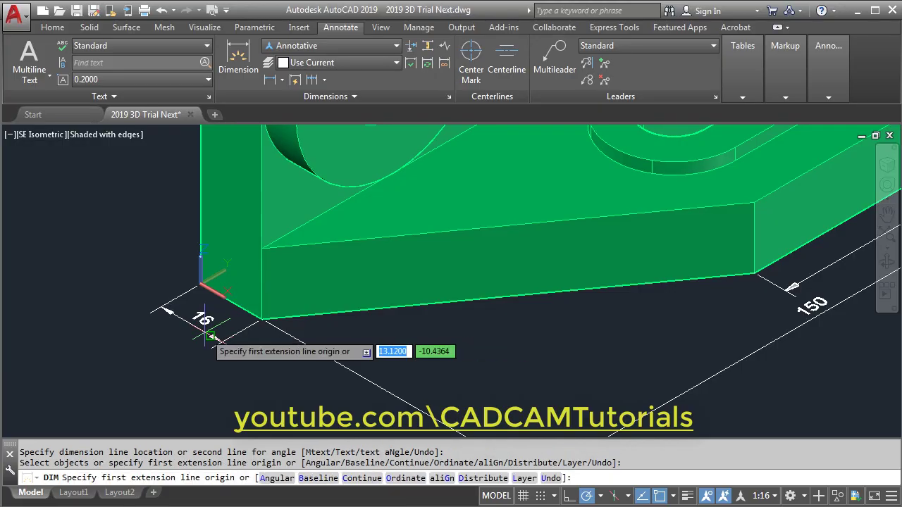
pyautogui.press('Return')
pyautogui.middleClick(492, 332)
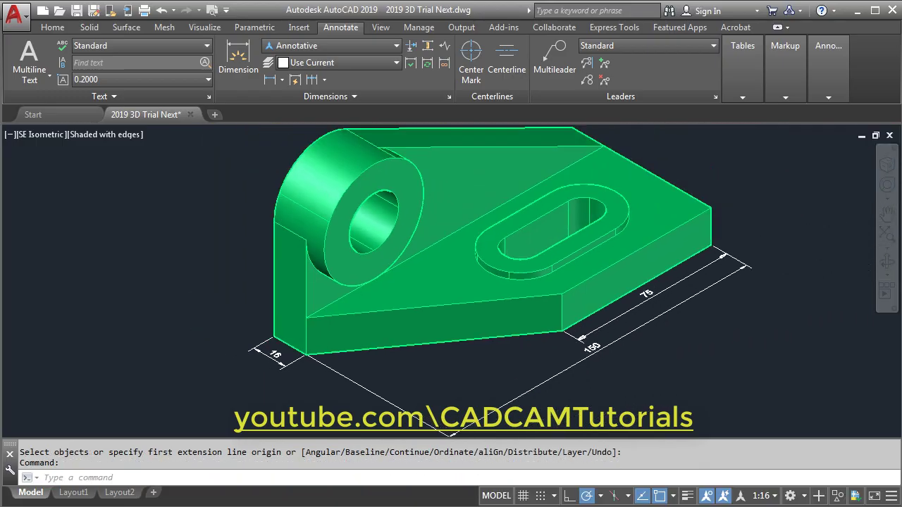
pyautogui.scroll(2, 352, 419)
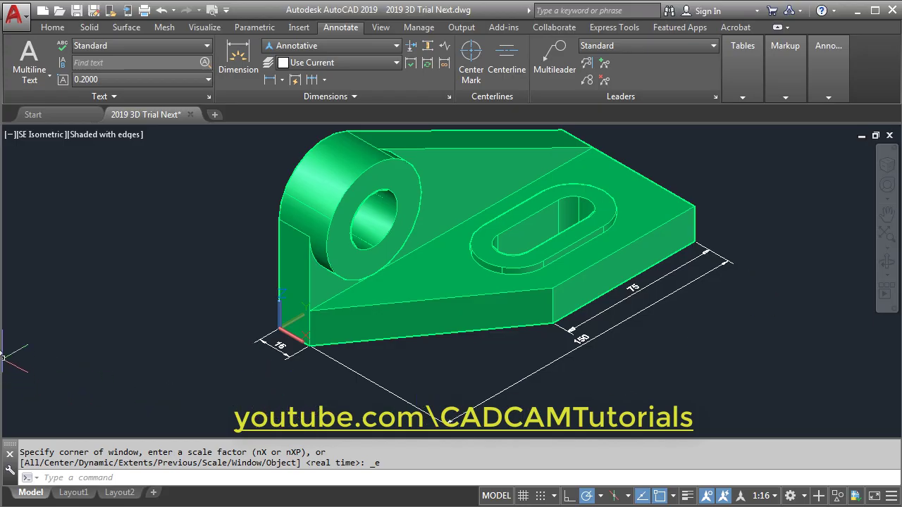
# Consult the reference drawing in Windows Photo Viewer, return to AutoCAD and align the UCS to the base's top face around the slot.
pyautogui.hotkey('alt', 'Tab')
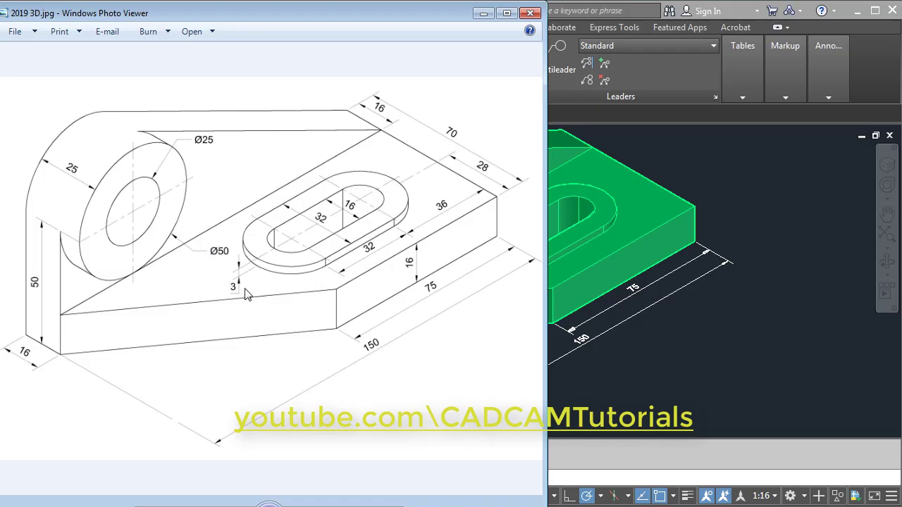
pyautogui.hotkey('alt', 'Tab')
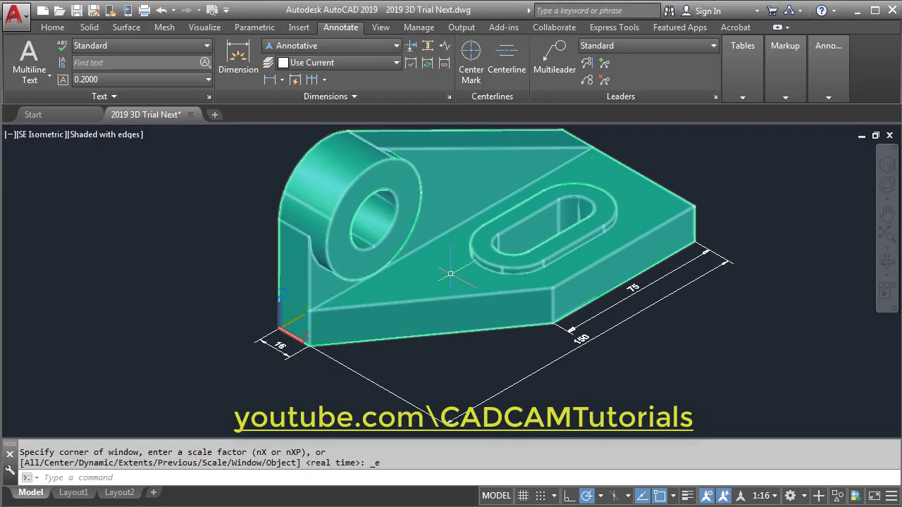
pyautogui.click(55, 30)
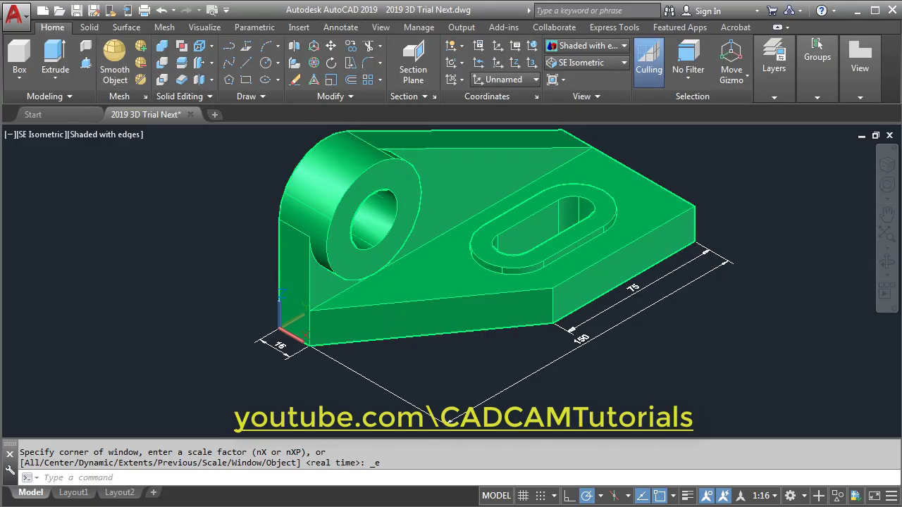
pyautogui.click(462, 80)
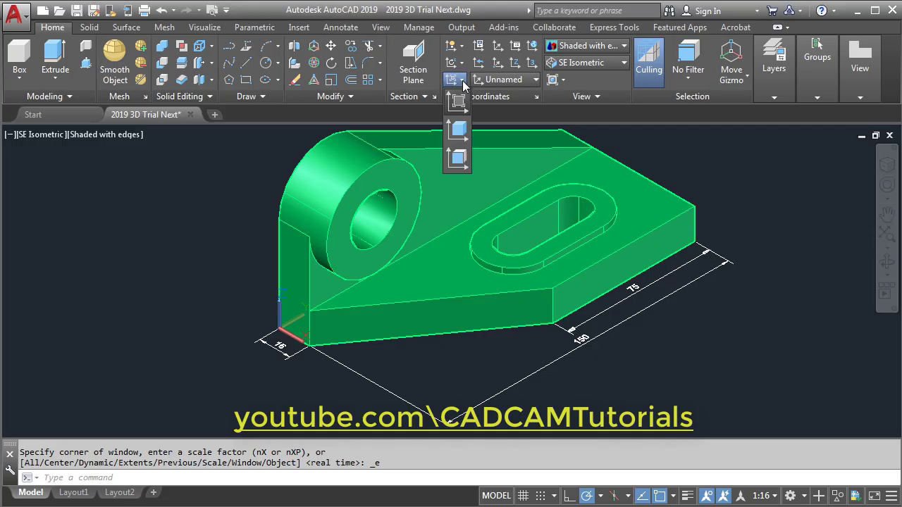
pyautogui.click(457, 159)
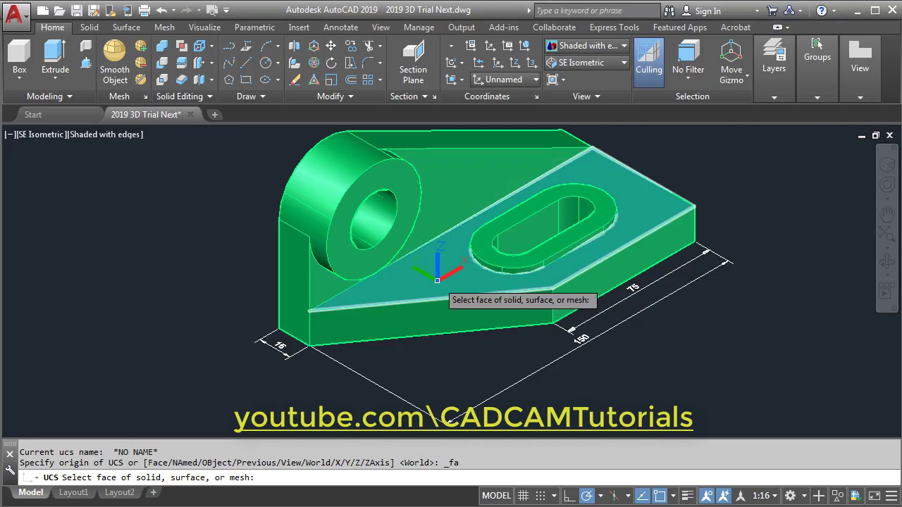
pyautogui.click(435, 285)
pyautogui.press('Return')
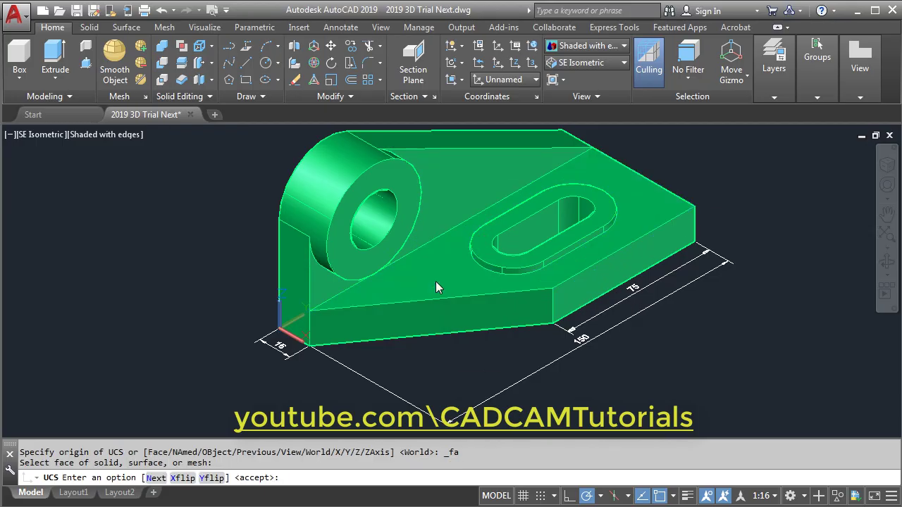
pyautogui.scroll(3, 572, 292)
pyautogui.press('Return')
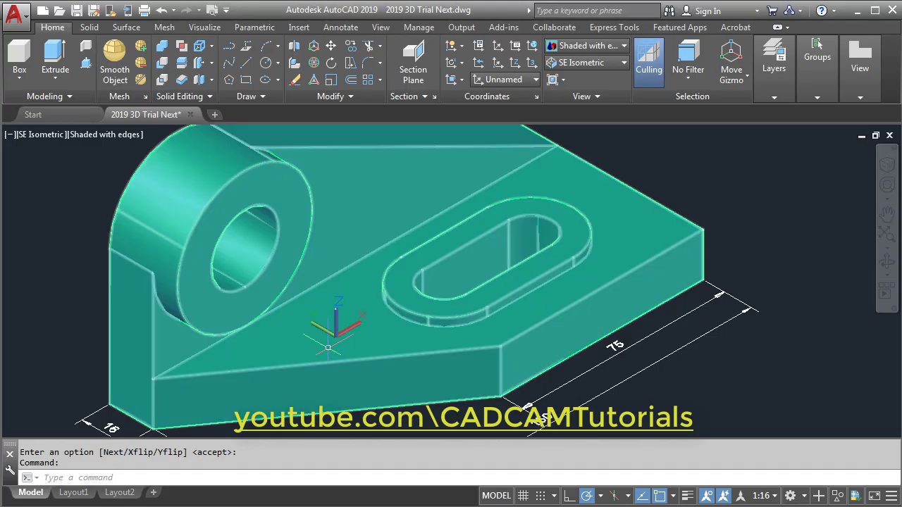
# Dimension the short edge across the upright plate's thickness at its far end, level with the base's top face.
pyautogui.scroll(2, 699, 275)
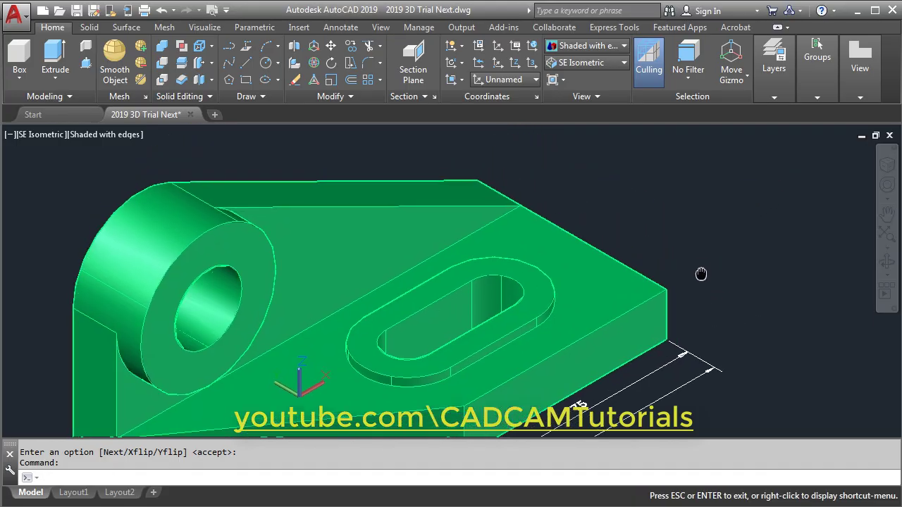
pyautogui.moveTo(701, 274); pyautogui.dragTo(680, 241, button='middle')
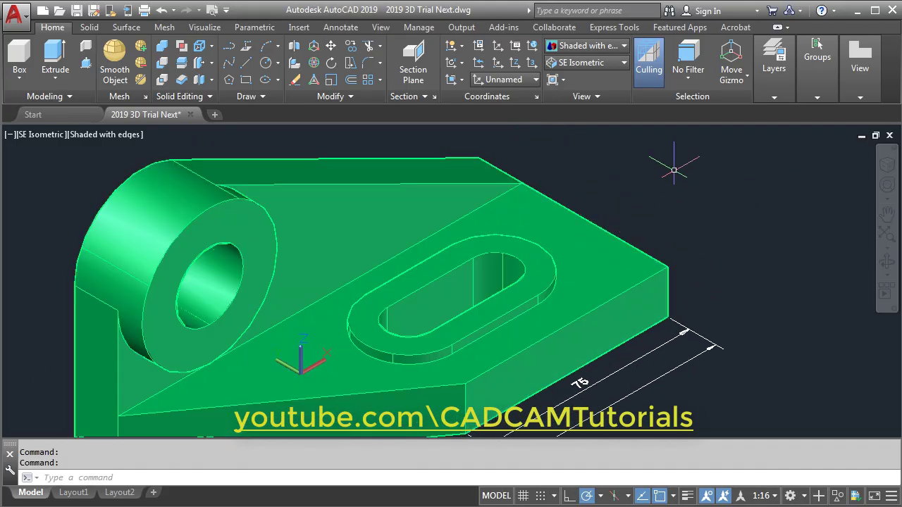
pyautogui.scroll(2, 673, 171)
pyautogui.moveTo(695, 164); pyautogui.dragTo(717, 254, button='middle')
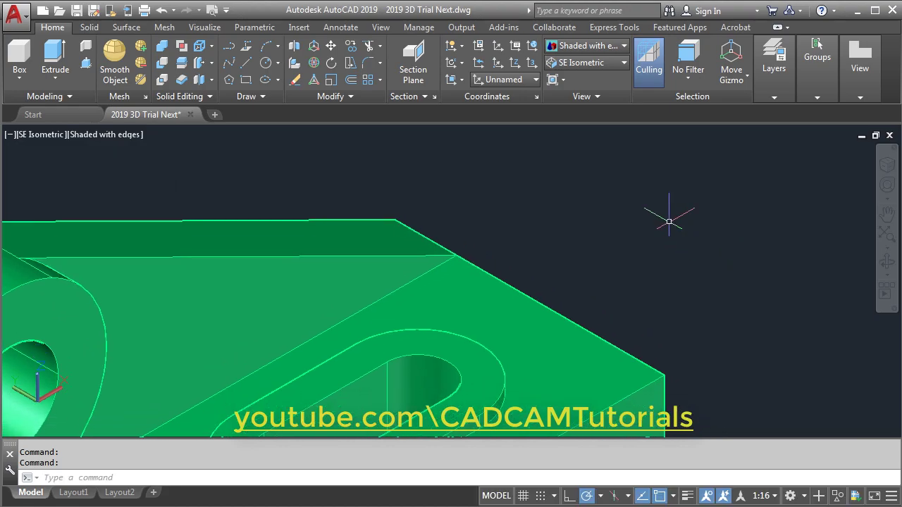
pyautogui.click(342, 28)
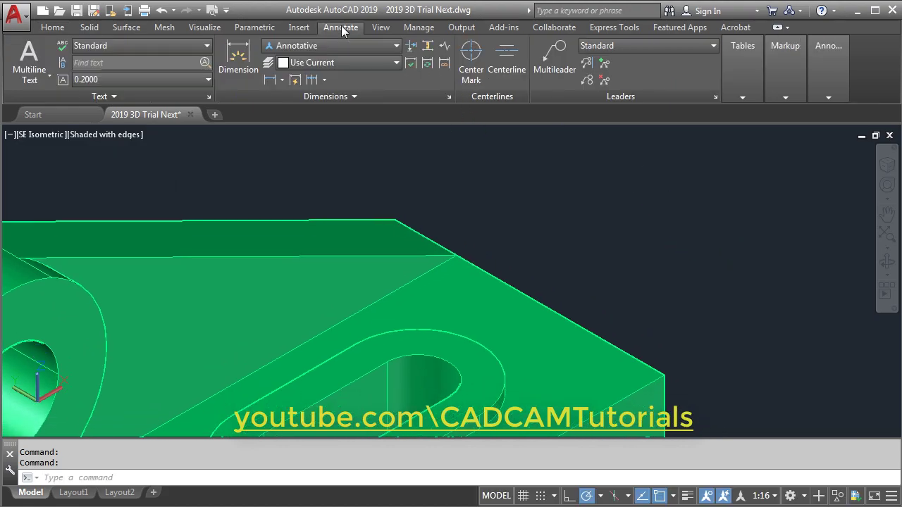
pyautogui.click(233, 59)
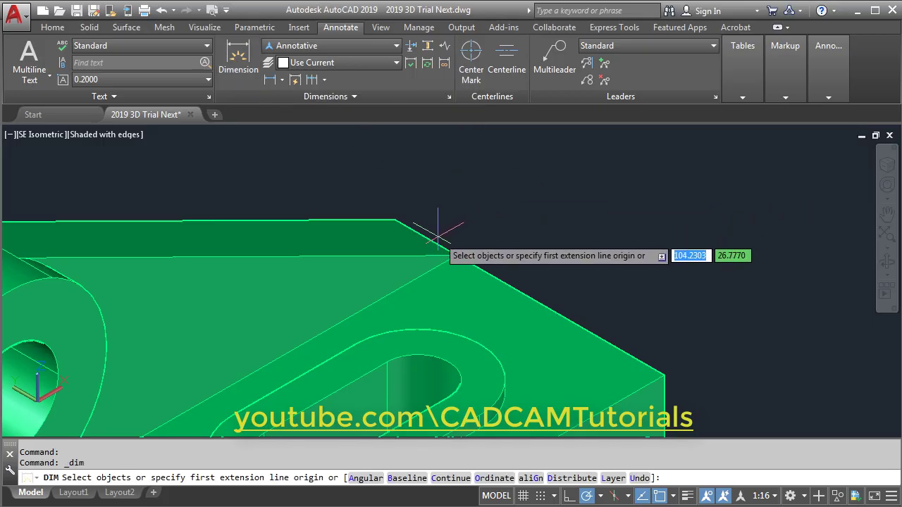
pyautogui.press('Return')
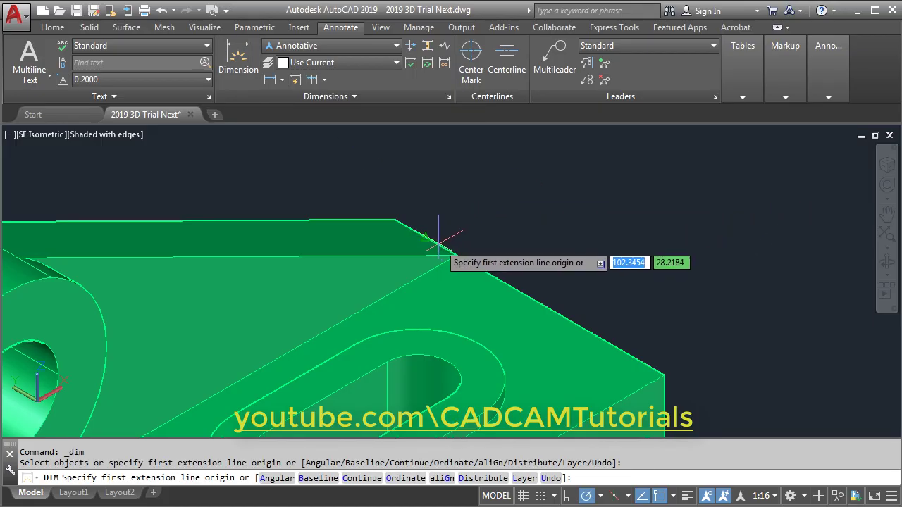
pyautogui.scroll(2, 444, 247)
pyautogui.press('Return')
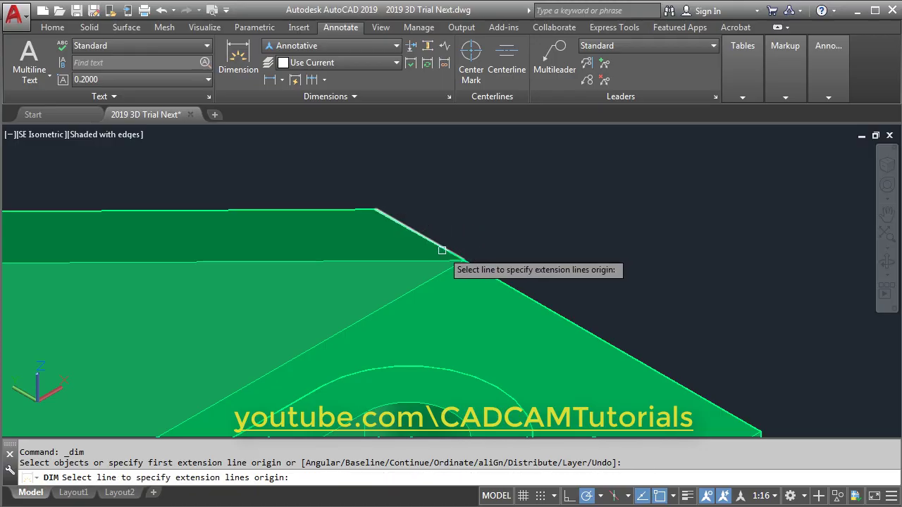
pyautogui.click(444, 247)
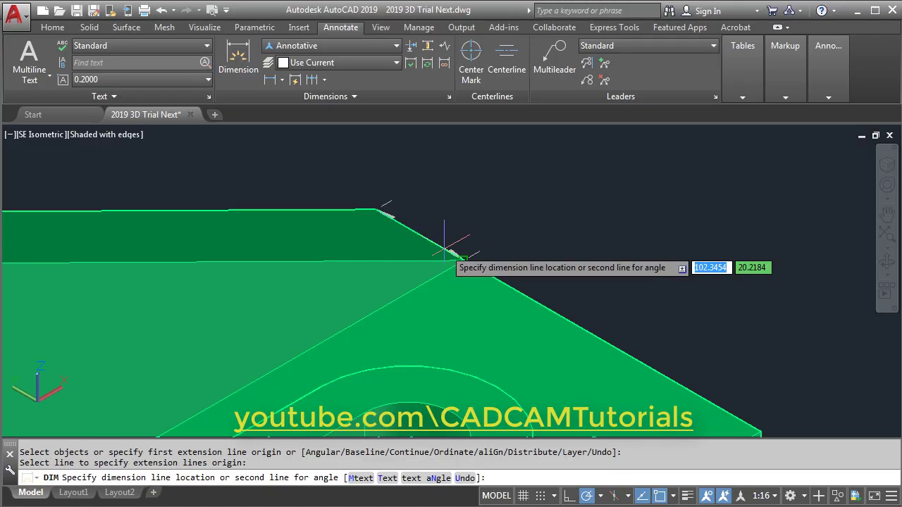
pyautogui.click(495, 211)
pyautogui.scroll(-3, 567, 176)
pyautogui.moveTo(574, 203); pyautogui.dragTo(588, 219, button='middle')
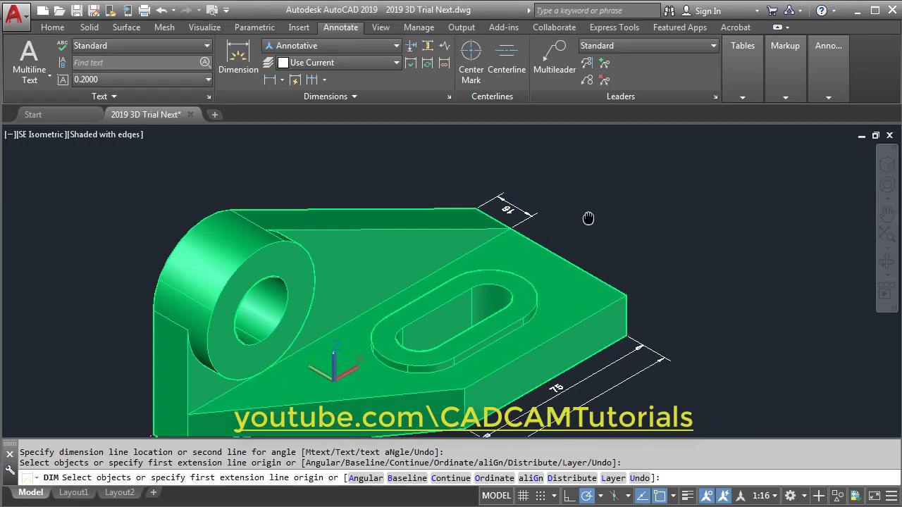
pyautogui.scroll(2, 584, 215)
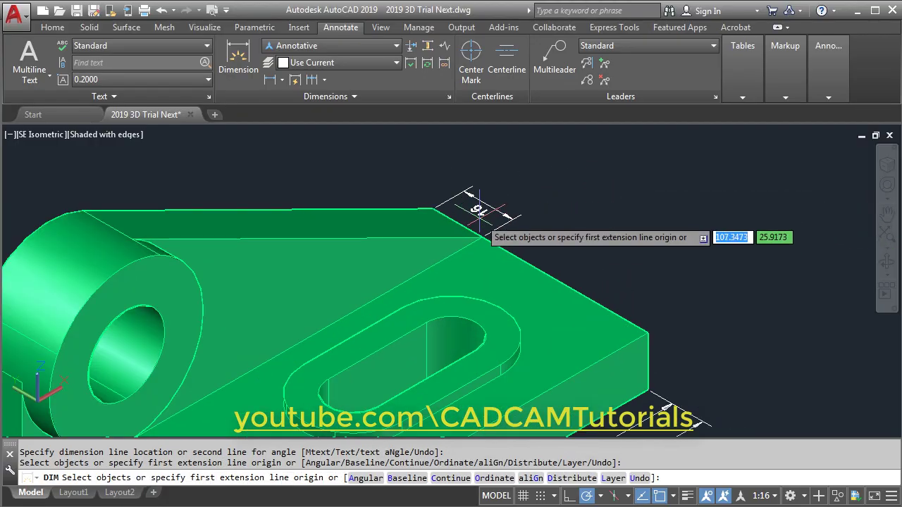
pyautogui.scroll(-2, 514, 194)
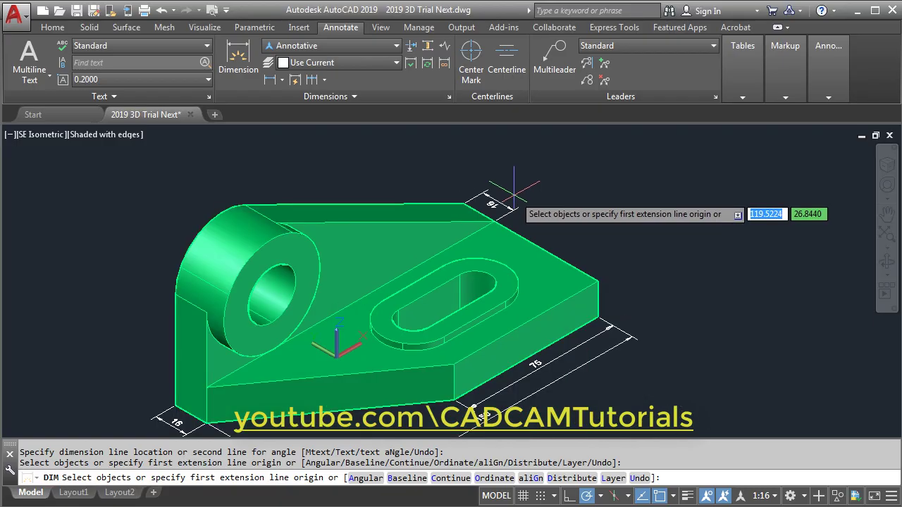
# Leave dimensioning and, with Ortho on, rotate the UCS around its Z axis so X points across the base, away from the upright plate.
pyautogui.scroll(3, 328, 341)
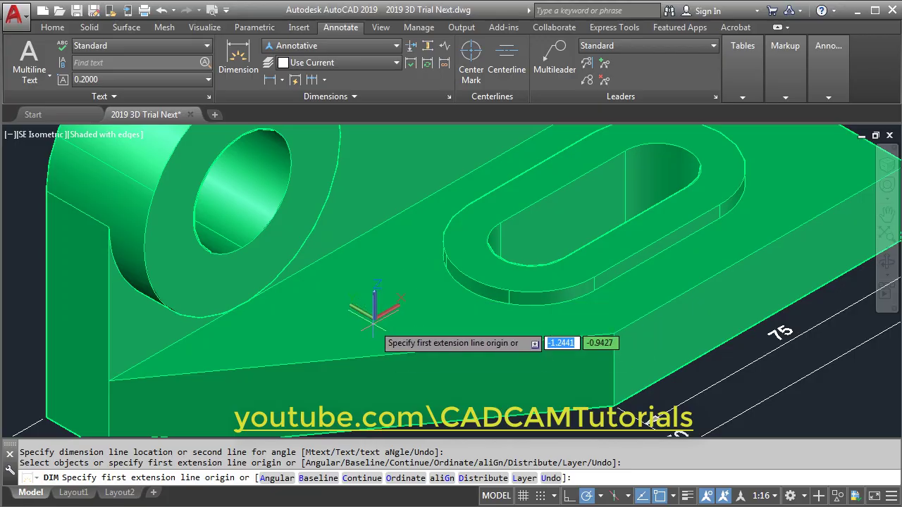
pyautogui.scroll(-3, 422, 341)
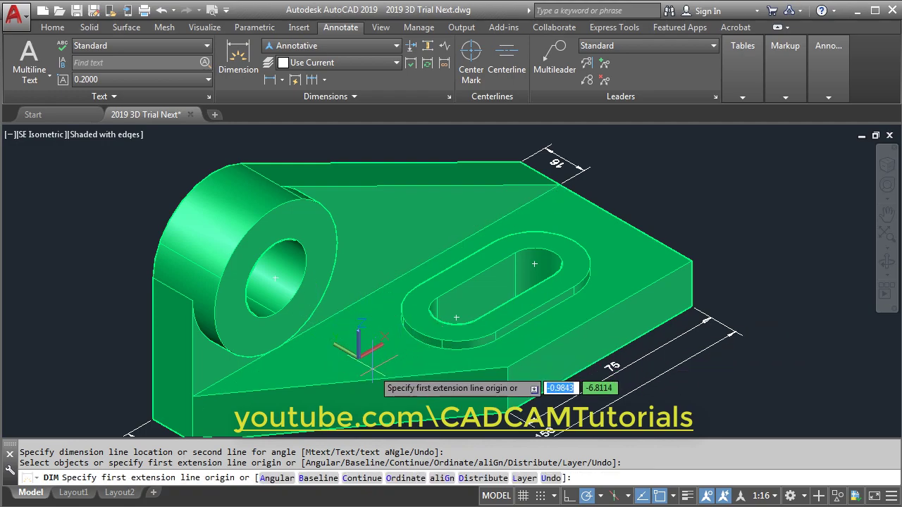
pyautogui.press('Escape')
pyautogui.scroll(5, 357, 365)
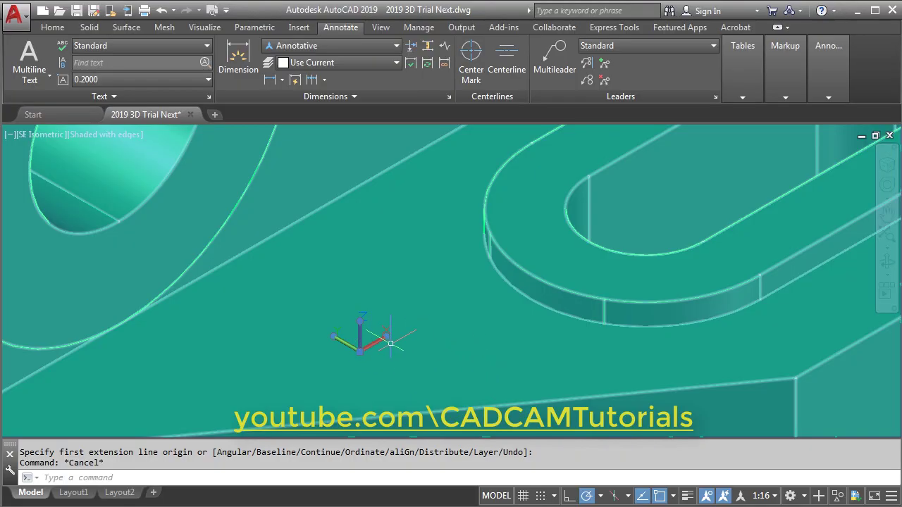
pyautogui.moveTo(385, 336)
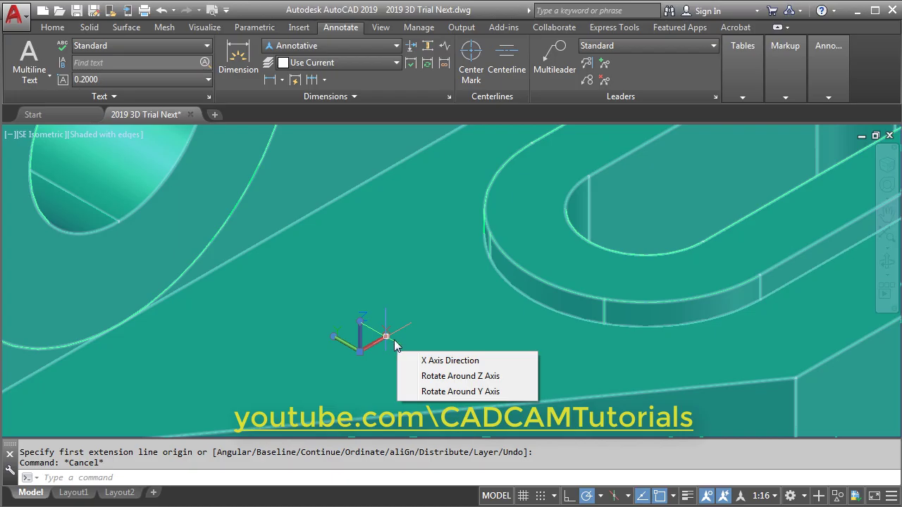
pyautogui.click(477, 376)
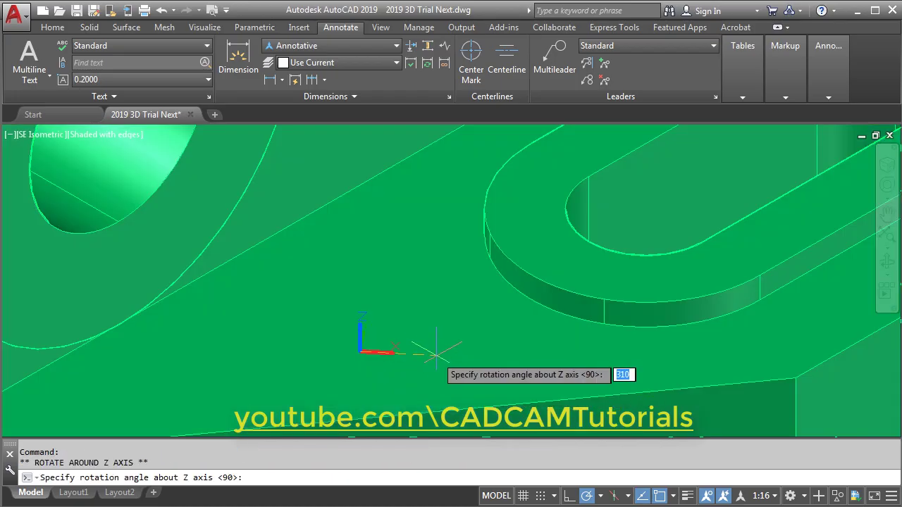
pyautogui.scroll(-5, 462, 324)
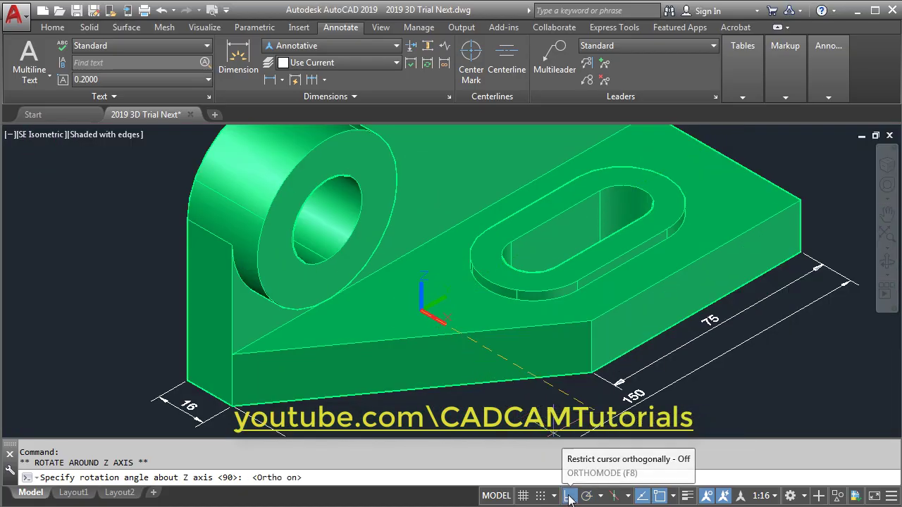
pyautogui.click(558, 396)
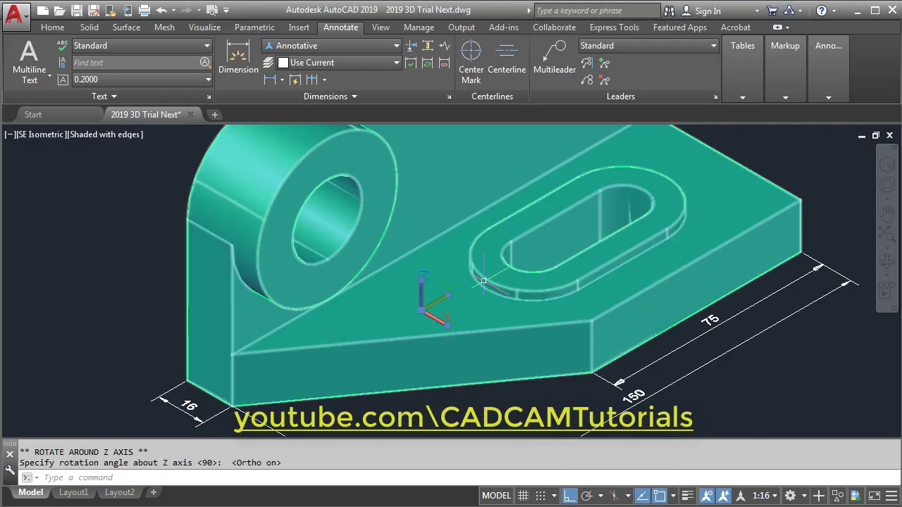
# Dimension the short thickness edge at the upright plate's far end again in the rotated UCS, just inside the inverted dimension.
pyautogui.scroll(5, 602, 244)
pyautogui.scroll(3, 575, 245)
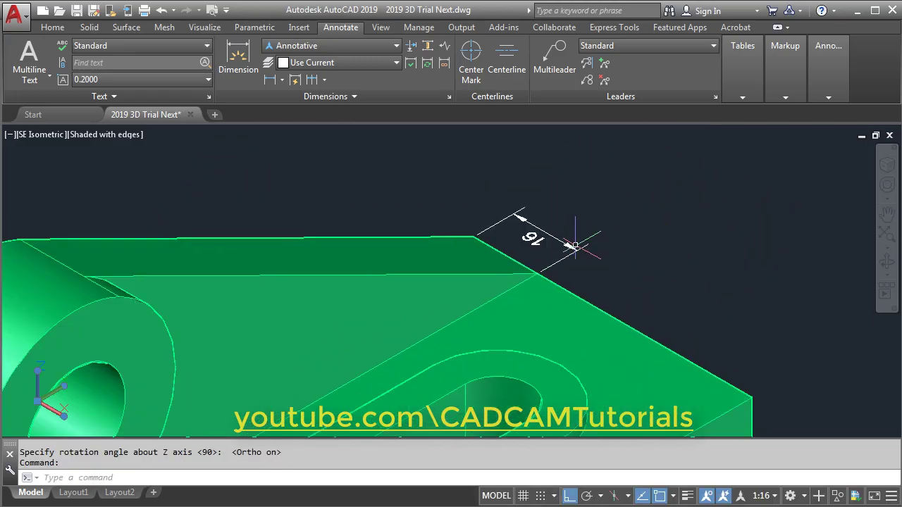
pyautogui.scroll(2, 607, 251)
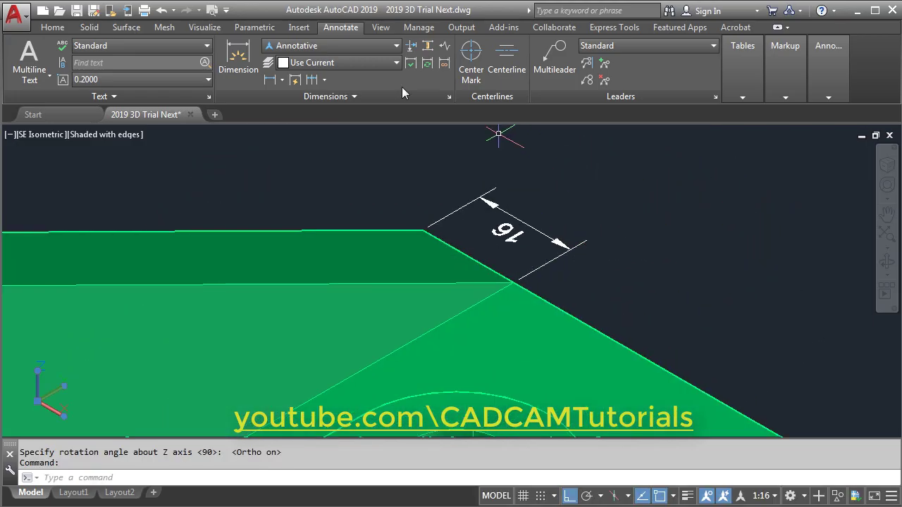
pyautogui.click(233, 64)
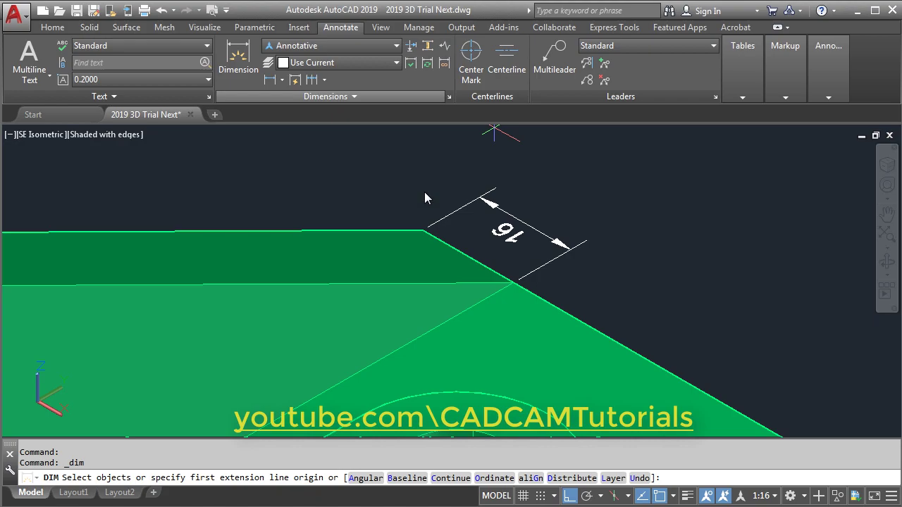
pyautogui.click(488, 267)
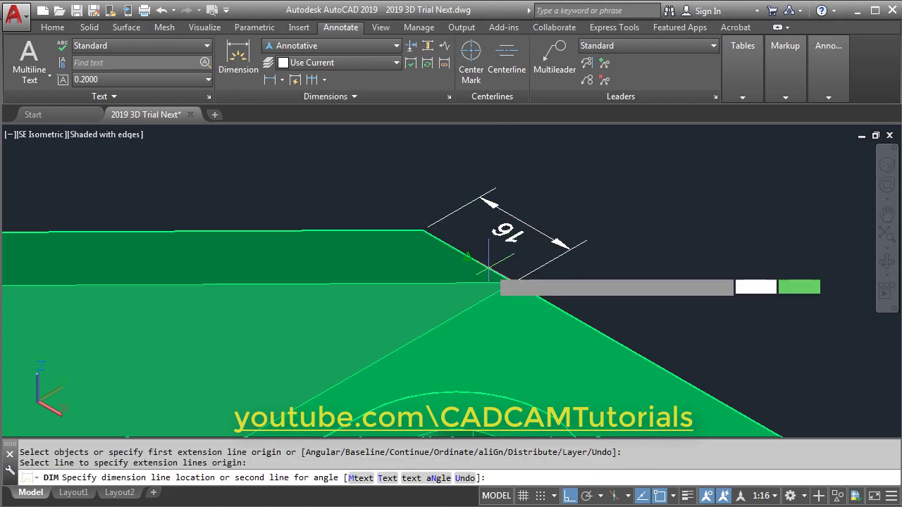
pyautogui.click(523, 250)
pyautogui.scroll(2, 519, 247)
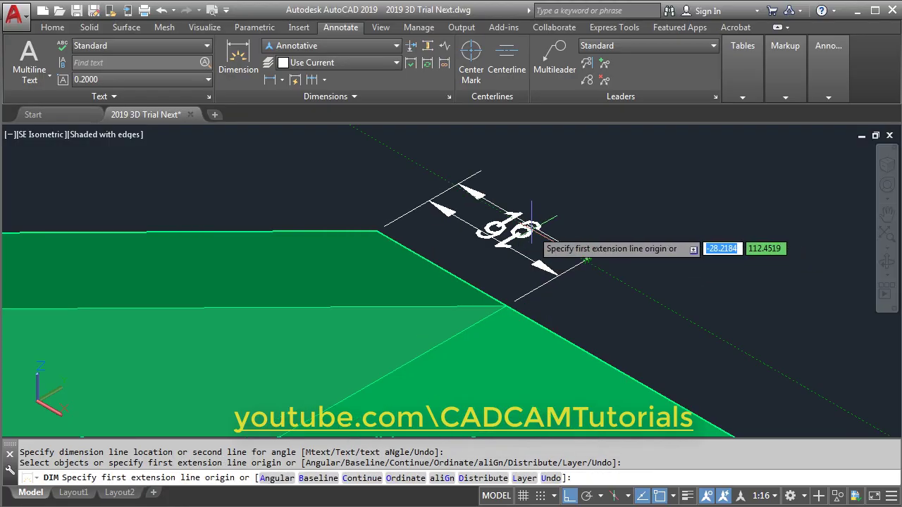
pyautogui.scroll(-4, 577, 185)
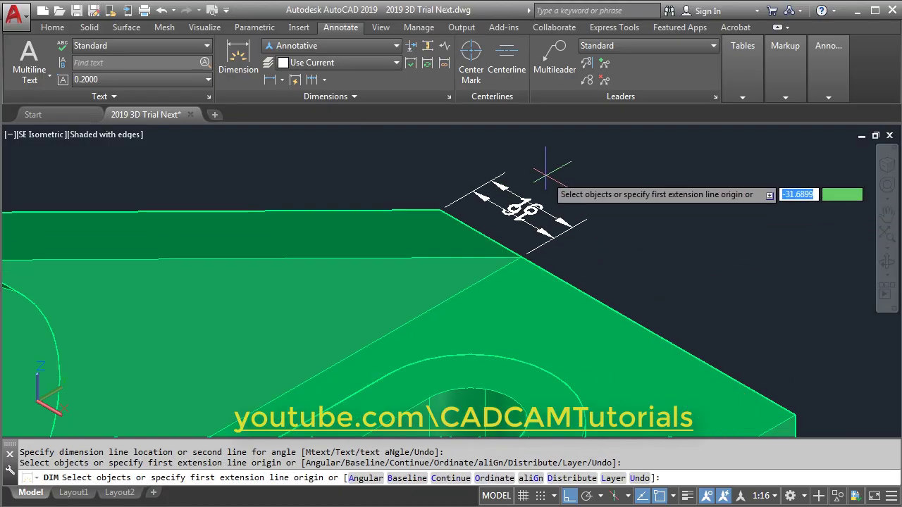
# Dimension the full end width from the upright plate's back corner to the base's outer top corner, outside the thickness dimensions.
pyautogui.scroll(2, 613, 211)
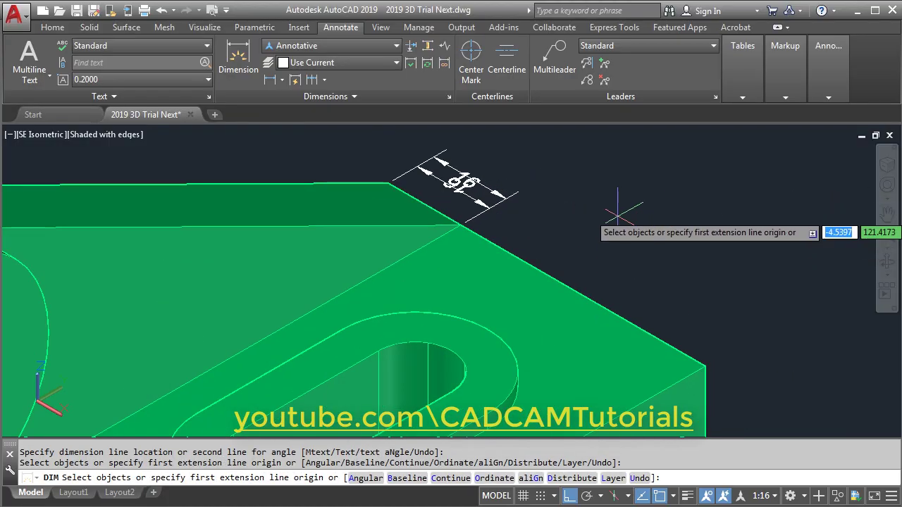
pyautogui.click(388, 183)
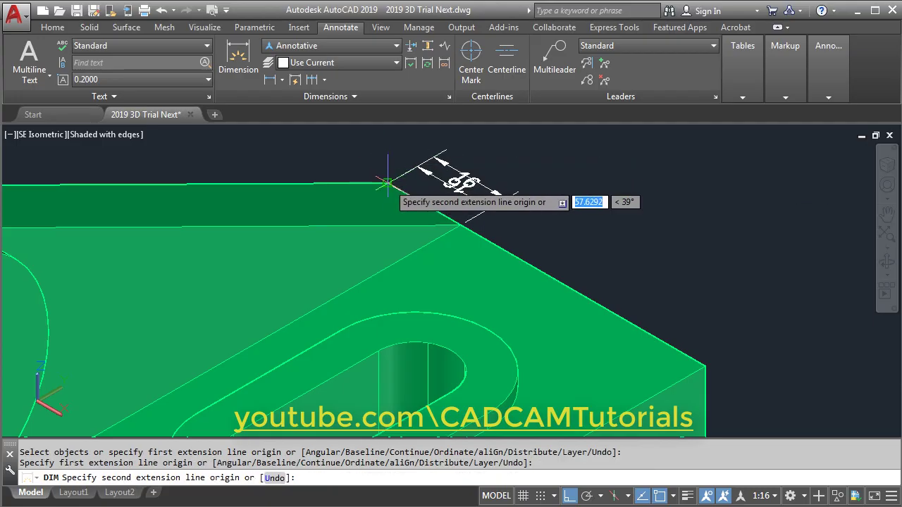
pyautogui.click(705, 365)
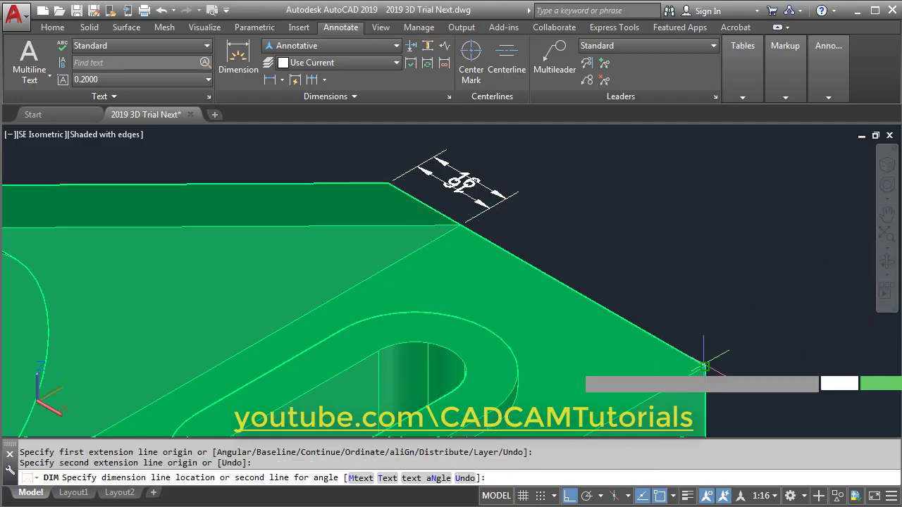
pyautogui.click(746, 303)
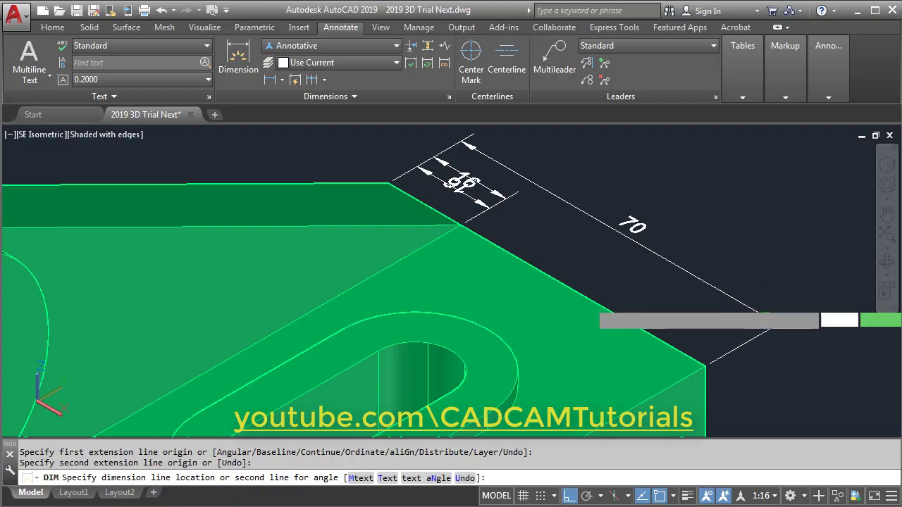
pyautogui.scroll(-3, 745, 391)
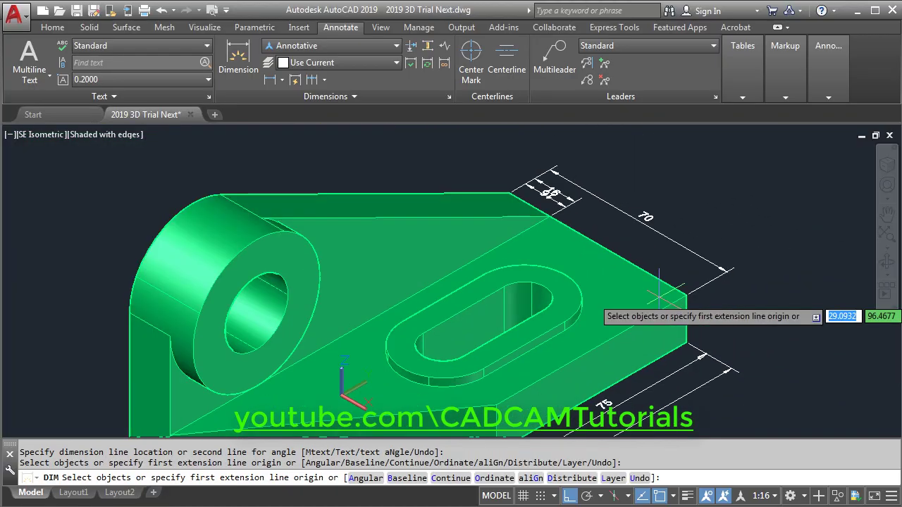
# End the dimension command and change the bracket solid's color to Yellow.
pyautogui.keyDown('shift'); pyautogui.moveTo(703, 321); pyautogui.dragTo(560, 282, button='middle'); pyautogui.keyUp('shift')
pyautogui.scroll(3, 560, 281)
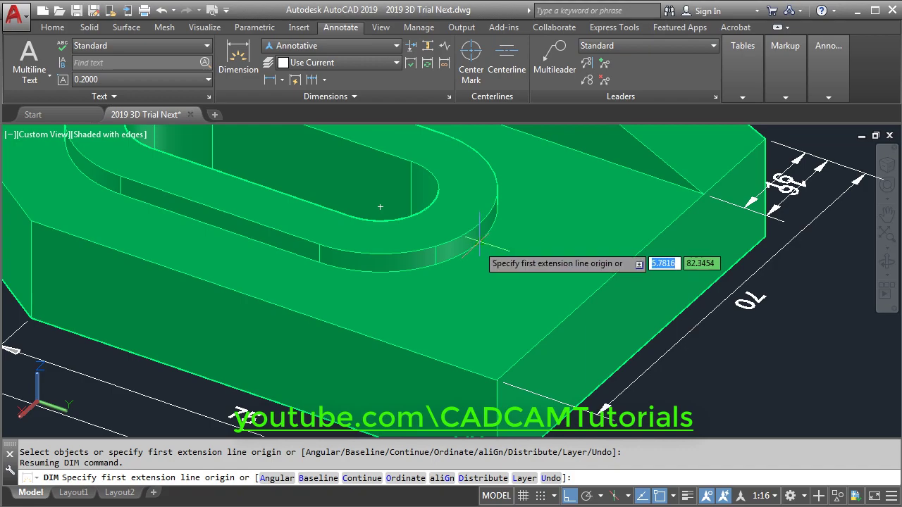
pyautogui.press('Escape')
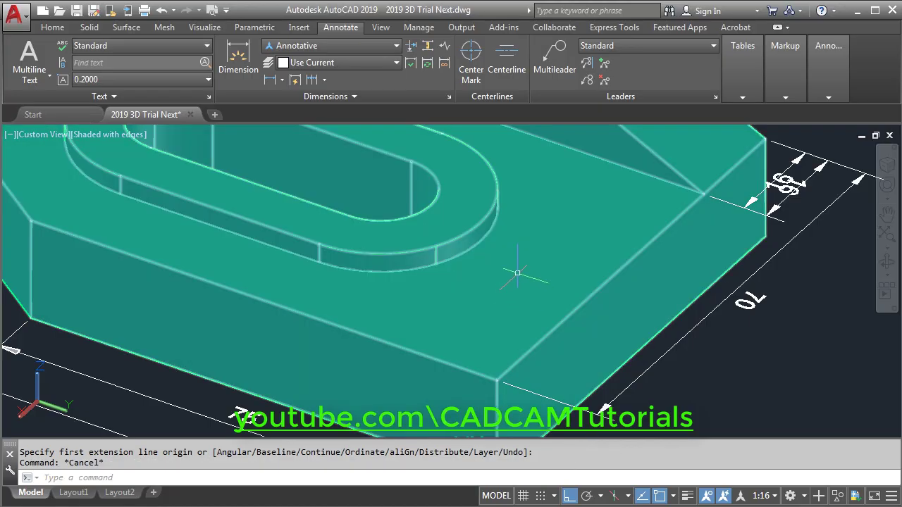
pyautogui.click(517, 273)
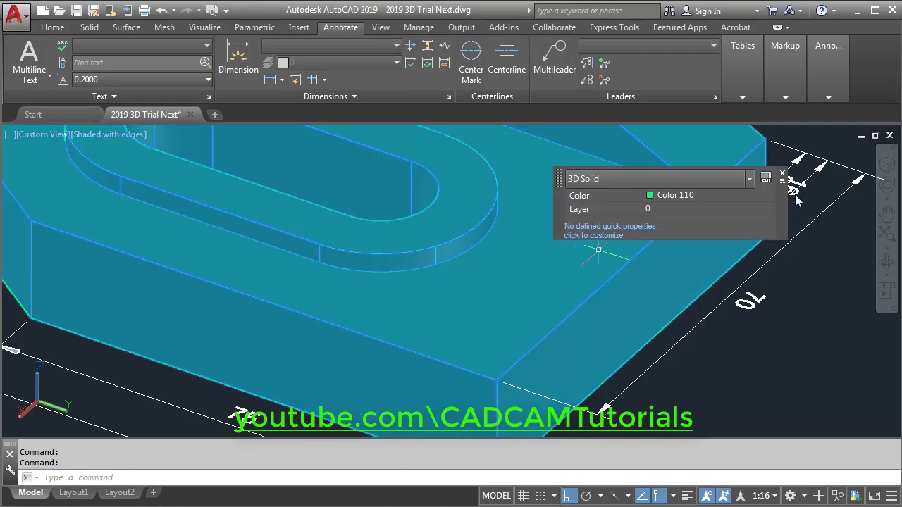
pyautogui.click(691, 193)
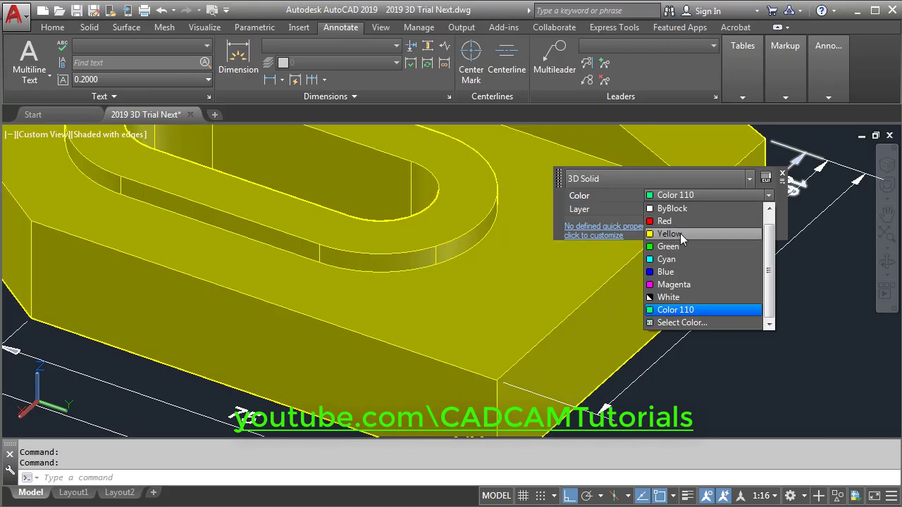
pyautogui.click(680, 233)
pyautogui.press('Escape')
pyautogui.press('Escape')
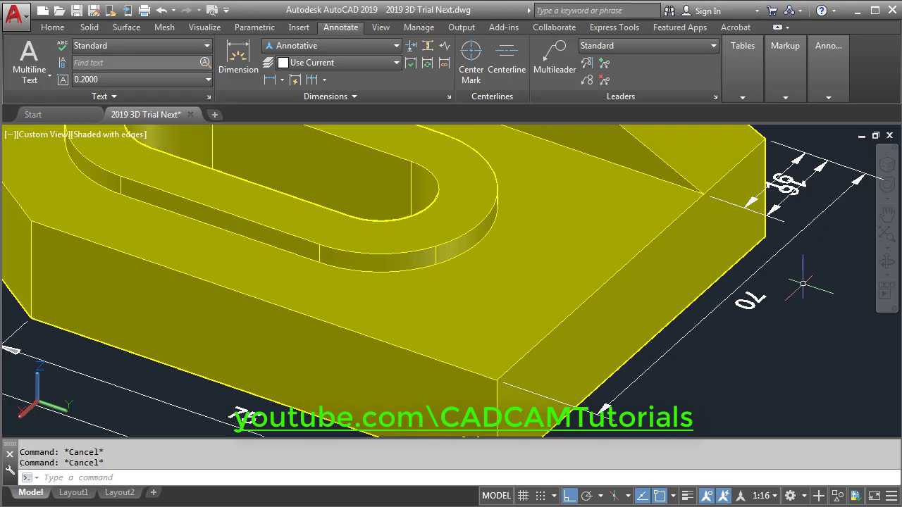
# Erase the duplicate upside-down thickness dimension at the upright plate's far end.
pyautogui.write('e')
pyautogui.press('Return')
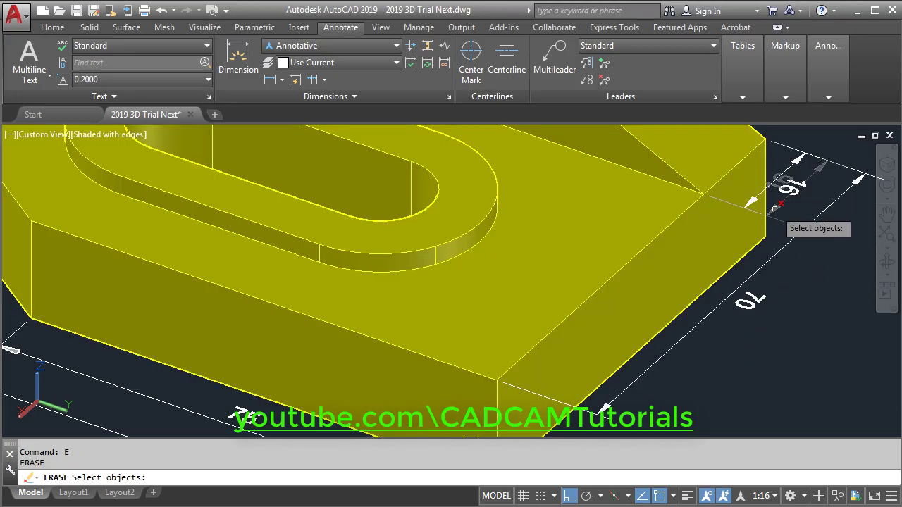
pyautogui.press('Return')
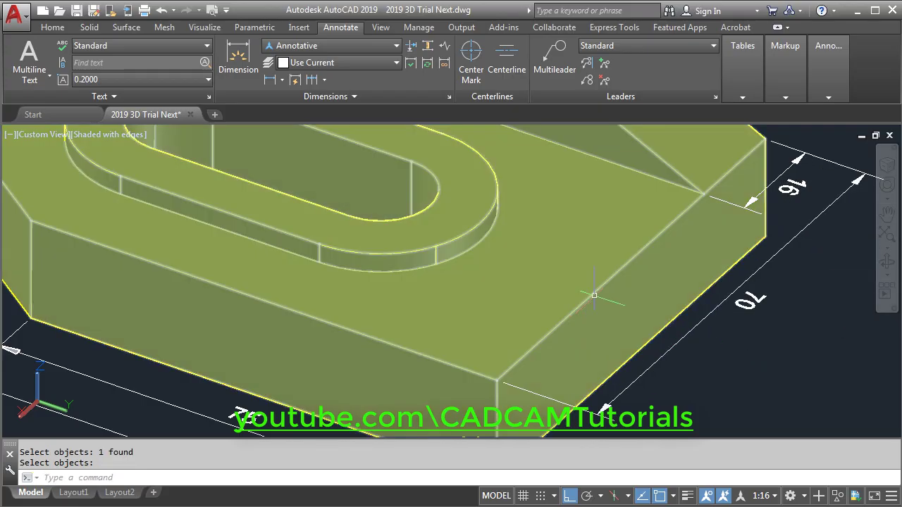
# Dimension across the base's end from its outer top corner to the slot boss's rounded end, placed between the model and the 70 dimension.
pyautogui.click(243, 73)
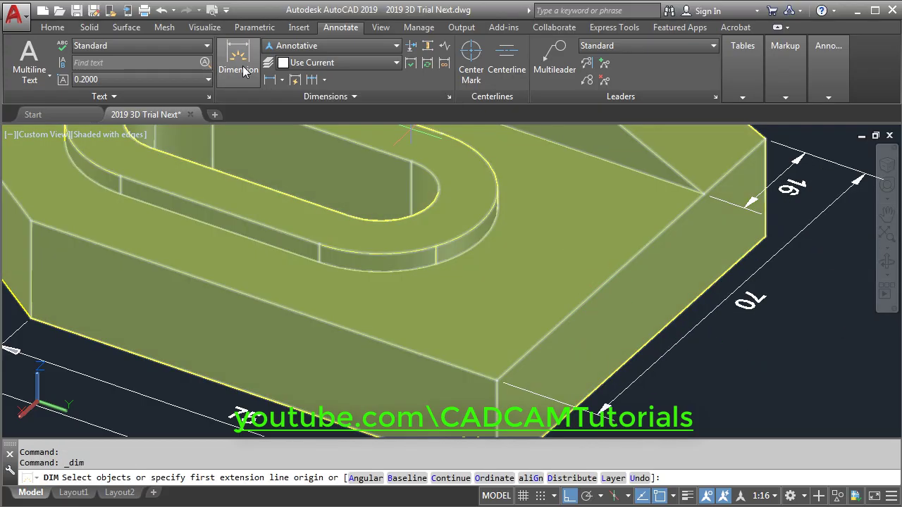
pyautogui.click(496, 379)
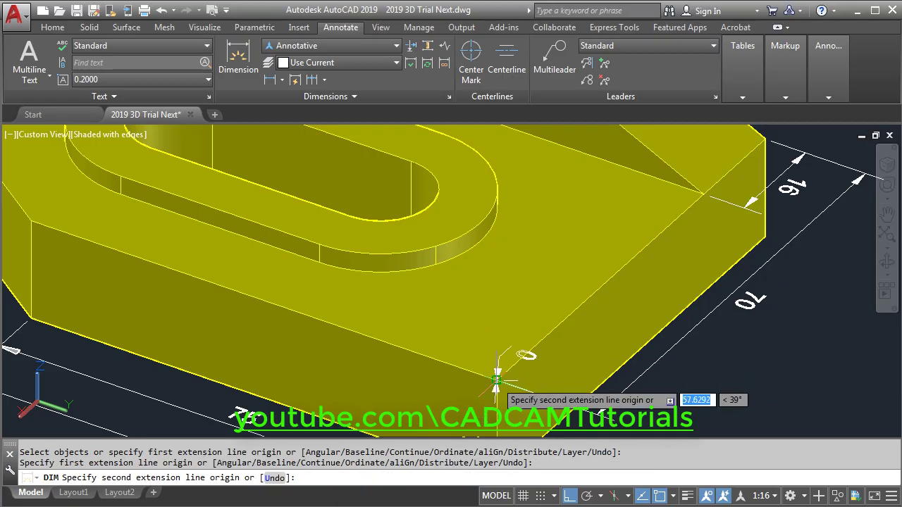
pyautogui.click(479, 242)
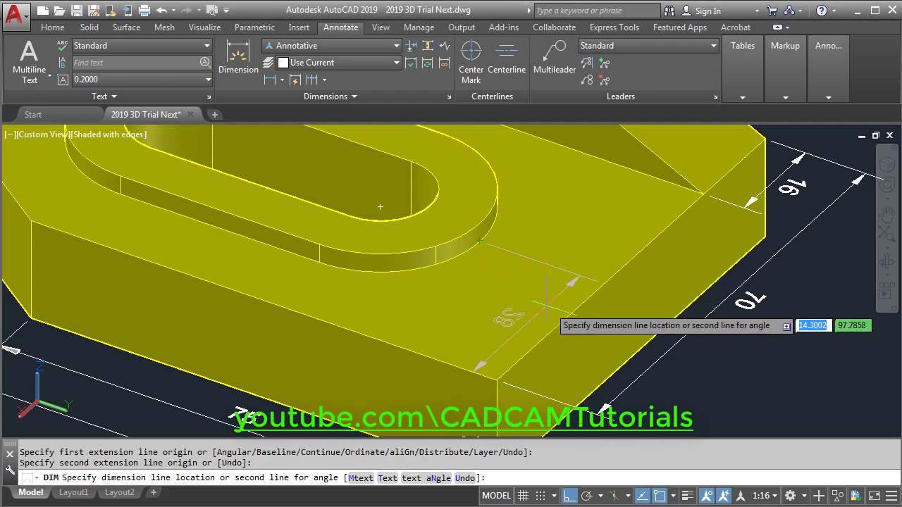
pyautogui.scroll(-2, 622, 320)
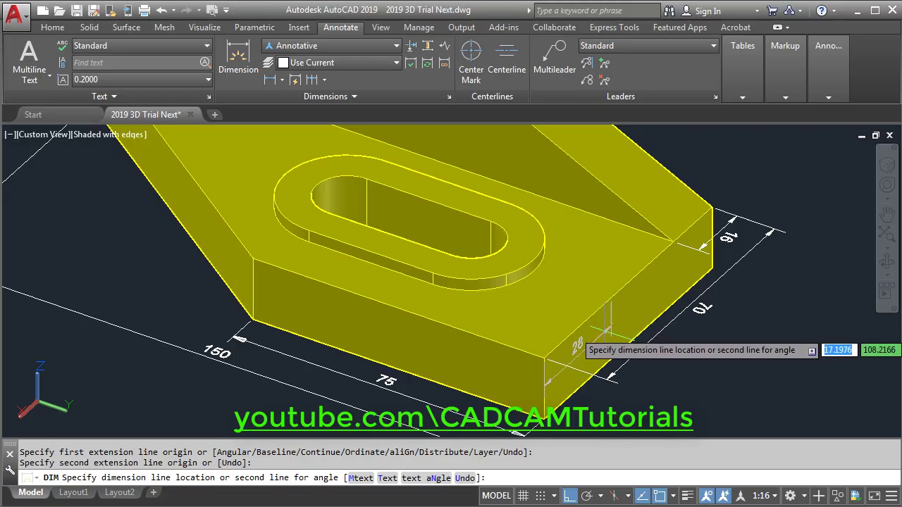
pyautogui.keyDown('shift'); pyautogui.moveTo(491, 334); pyautogui.dragTo(577, 346, button='middle'); pyautogui.keyUp('shift')
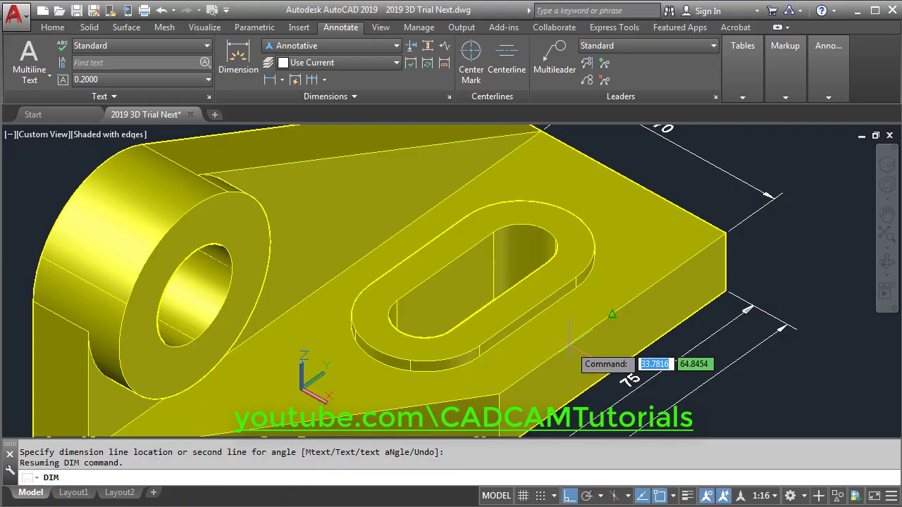
pyautogui.click(702, 185)
pyautogui.moveTo(746, 279); pyautogui.dragTo(677, 356, button='middle')
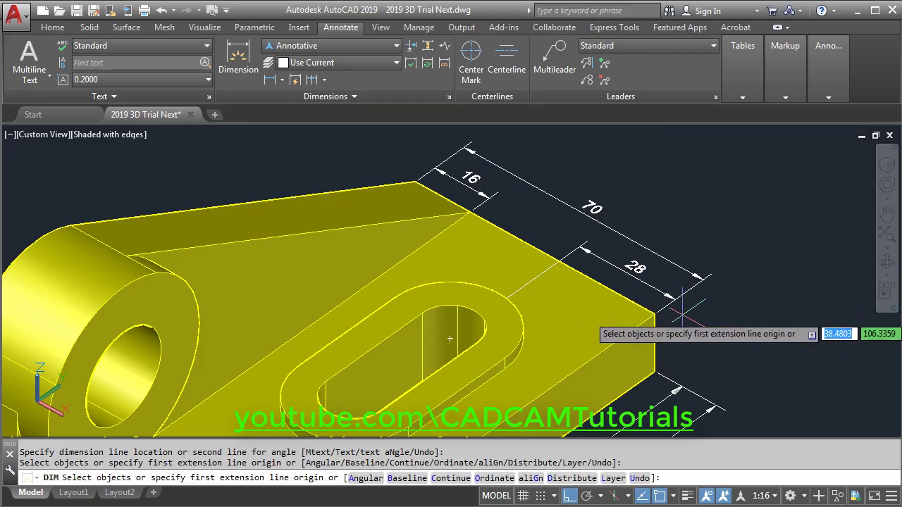
# Dimension from the slot boss's straight lower edge endpoint to the base's outer top corner, placed between the boss and the base's long edge.
pyautogui.scroll(-2, 683, 367)
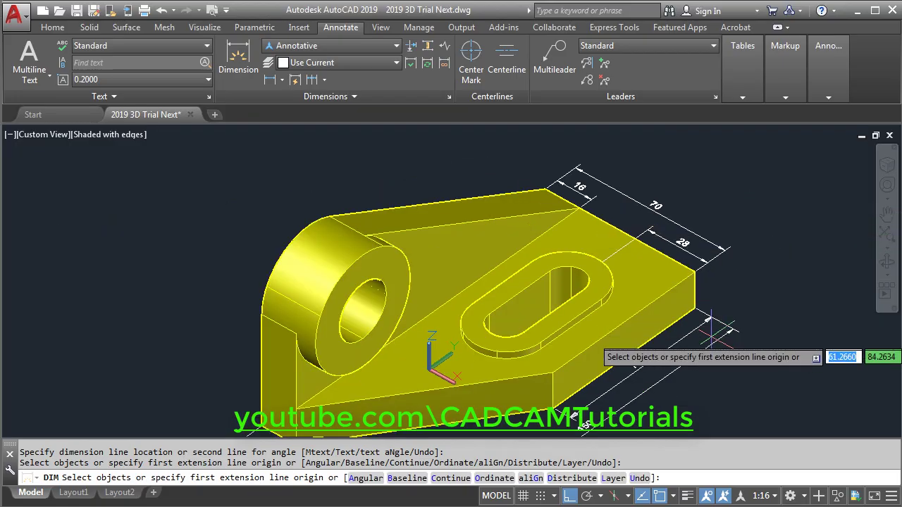
pyautogui.scroll(4, 683, 359)
pyautogui.moveTo(598, 215); pyautogui.dragTo(555, 287, button='middle')
pyautogui.scroll(2, 476, 348)
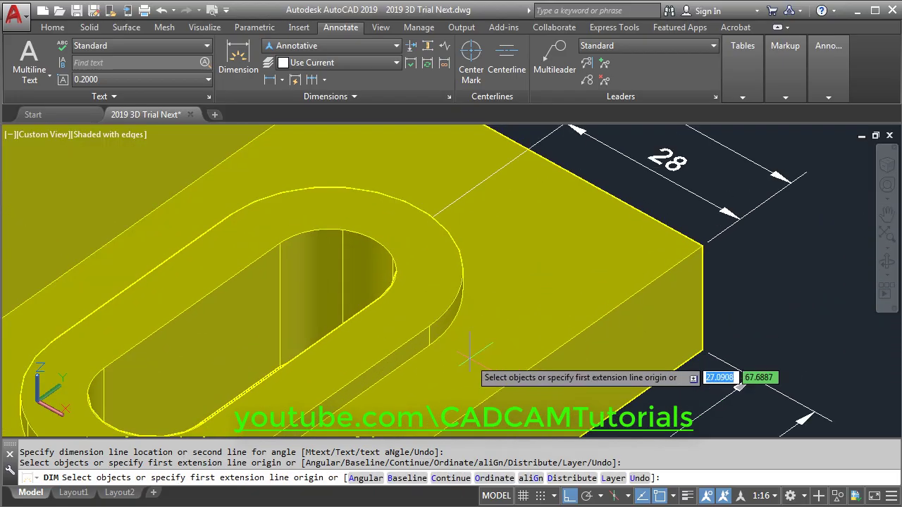
pyautogui.click(429, 345)
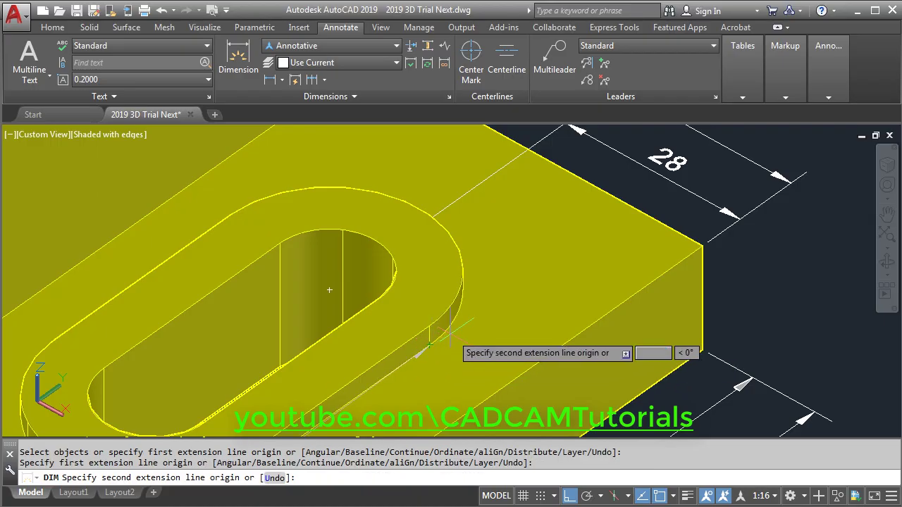
pyautogui.click(701, 245)
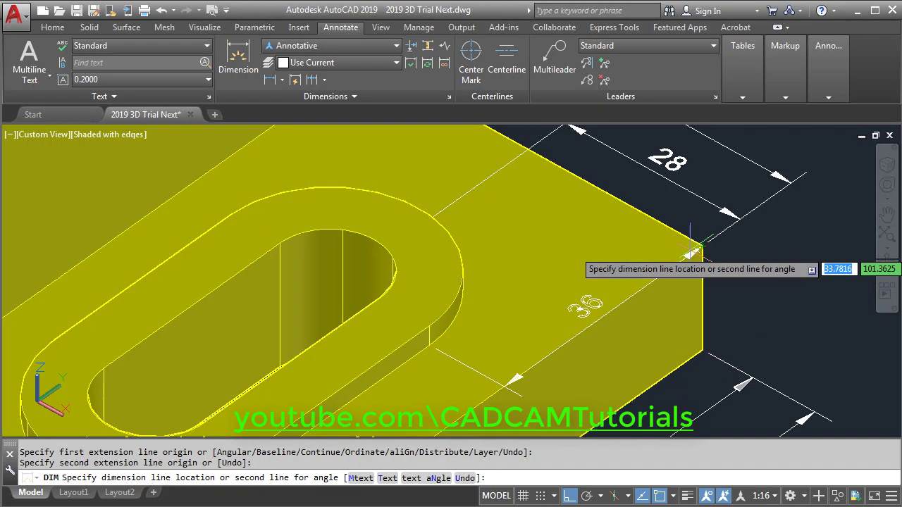
pyautogui.click(604, 266)
pyautogui.scroll(-2, 604, 269)
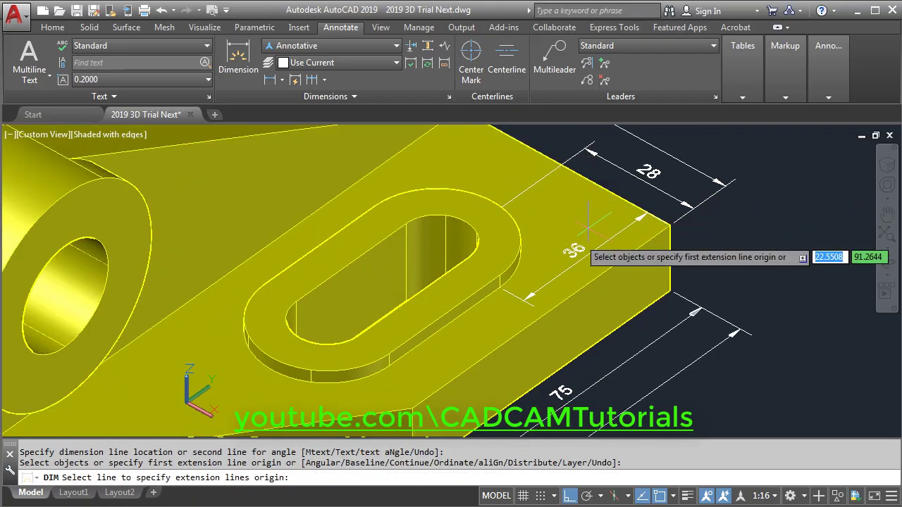
# Dimension the straight side of the slot boss between its two lower arc endpoints, in line with the 36 dimension.
pyautogui.scroll(3, 402, 372)
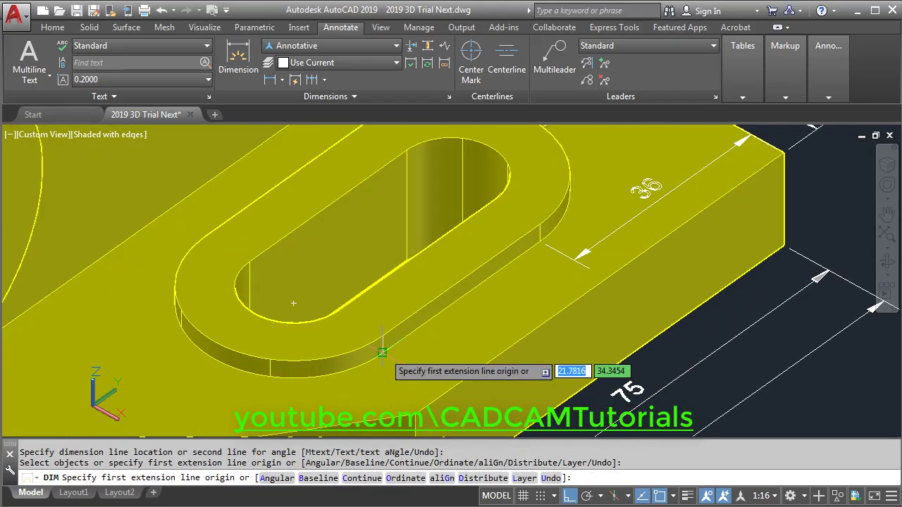
pyautogui.click(382, 353)
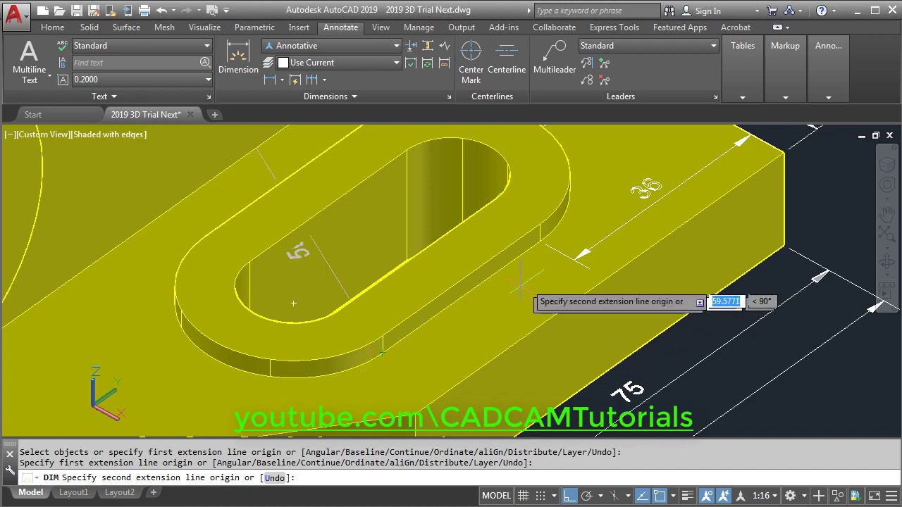
pyautogui.click(540, 242)
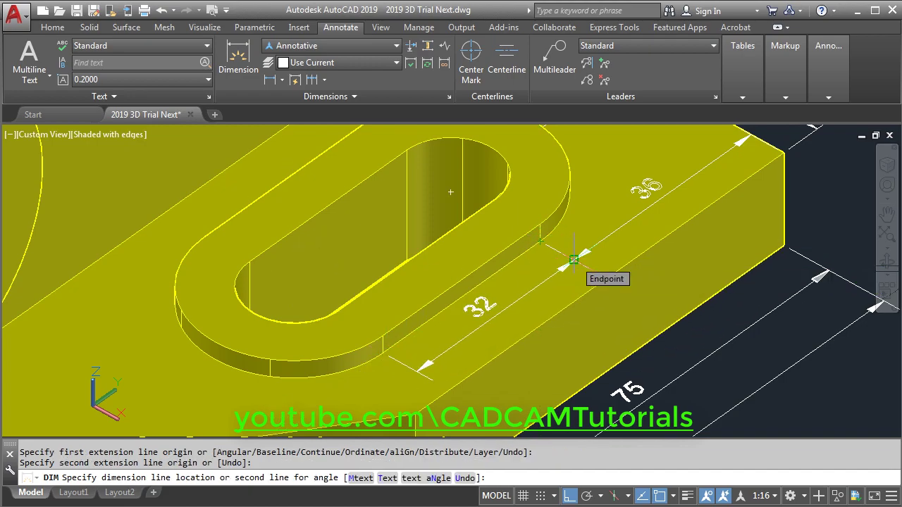
pyautogui.click(574, 259)
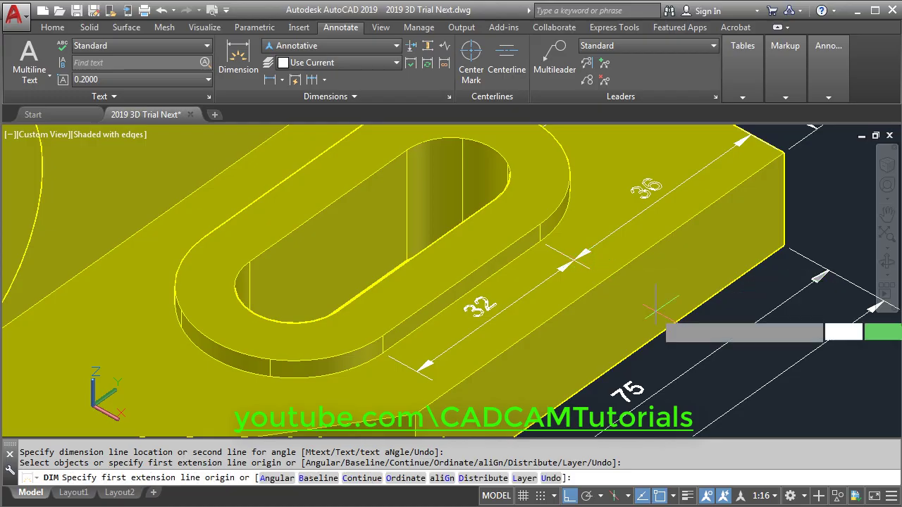
pyautogui.scroll(-2, 574, 259)
pyautogui.moveTo(634, 282); pyautogui.dragTo(634, 352, button='middle')
pyautogui.scroll(2, 693, 327)
pyautogui.press('Return')
pyautogui.scroll(-2, 693, 327)
pyautogui.press('Escape')
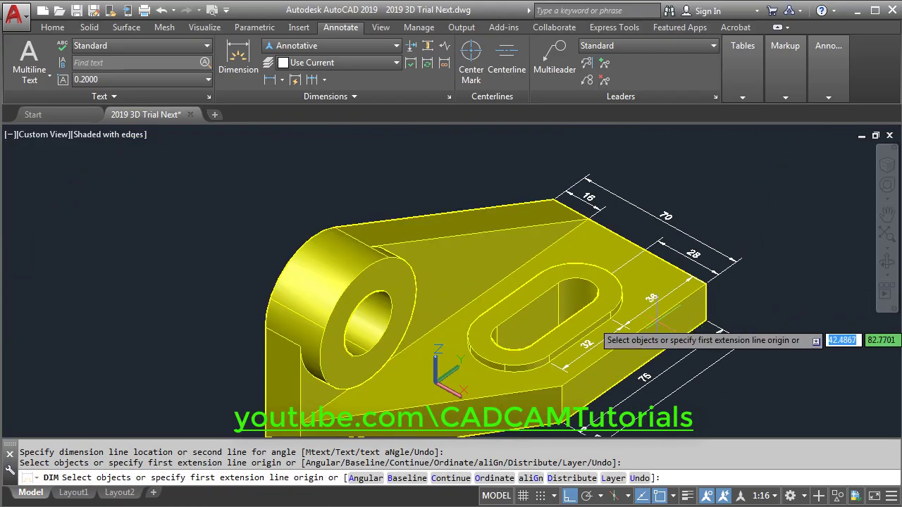
# Check the reference drawing 2019 3D.jpg in Windows Photo Viewer and align the UCS in AutoCAD to the slot boss's top face.
pyautogui.hotkey('alt', 'Tab')
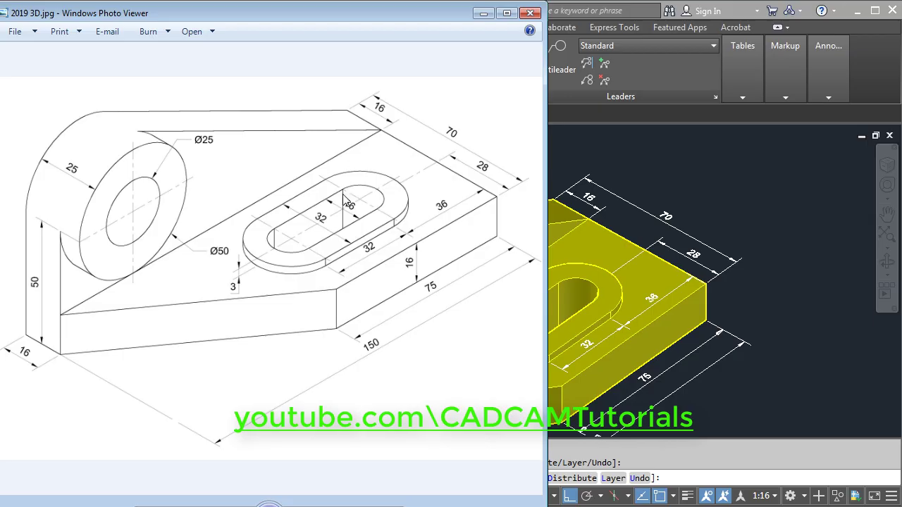
pyautogui.hotkey('alt', 'Tab')
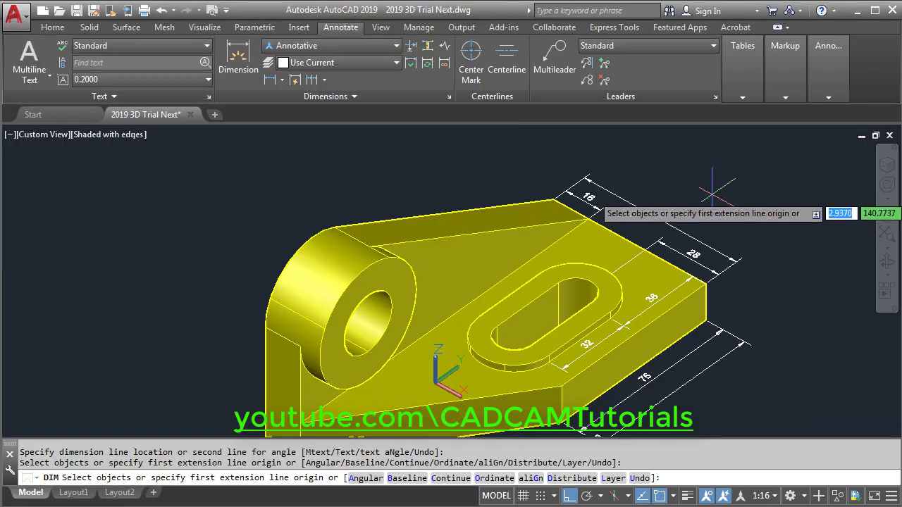
pyautogui.press('Escape')
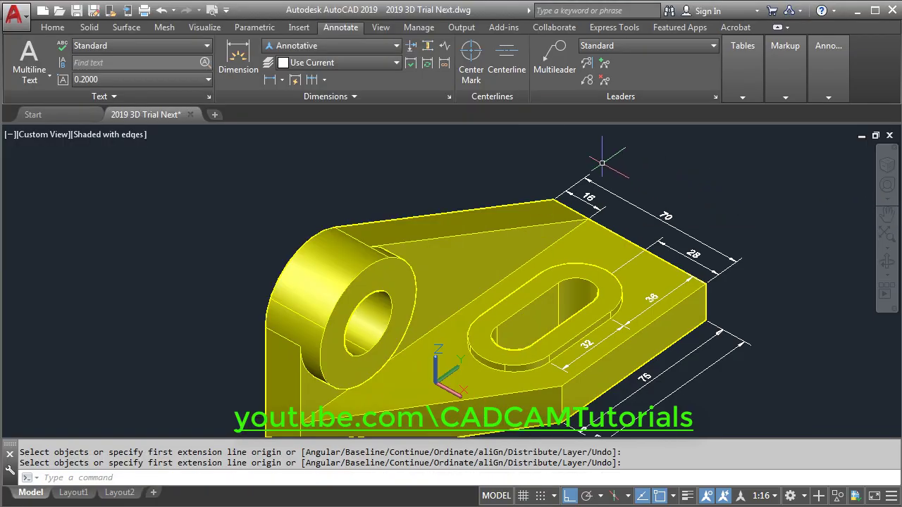
pyautogui.click(60, 29)
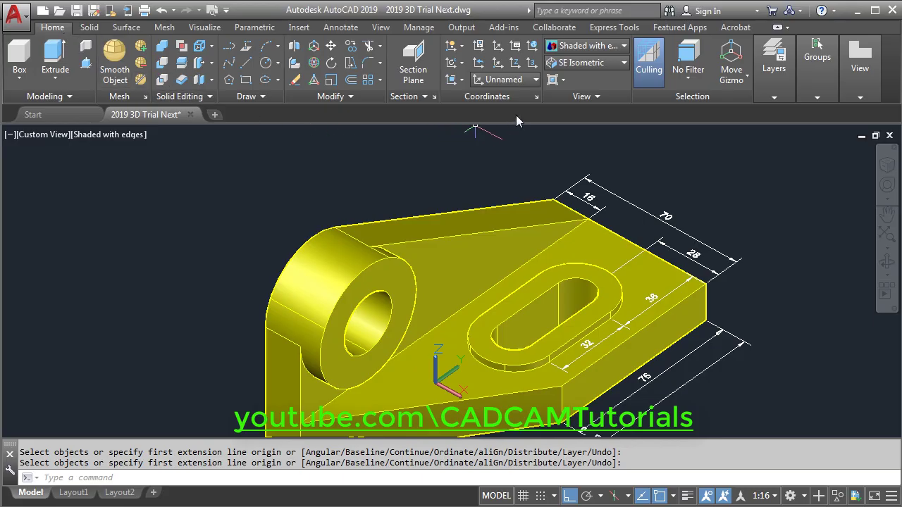
pyautogui.click(453, 83)
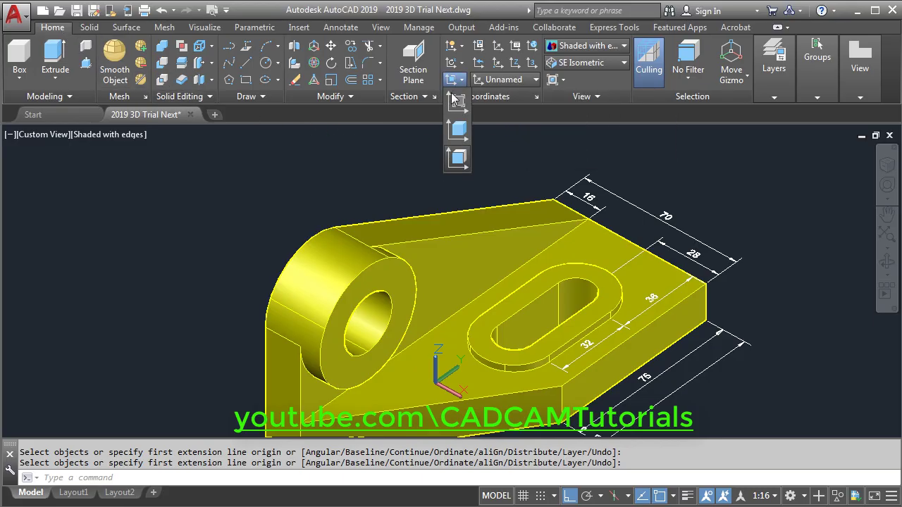
pyautogui.click(458, 162)
pyautogui.scroll(2, 474, 359)
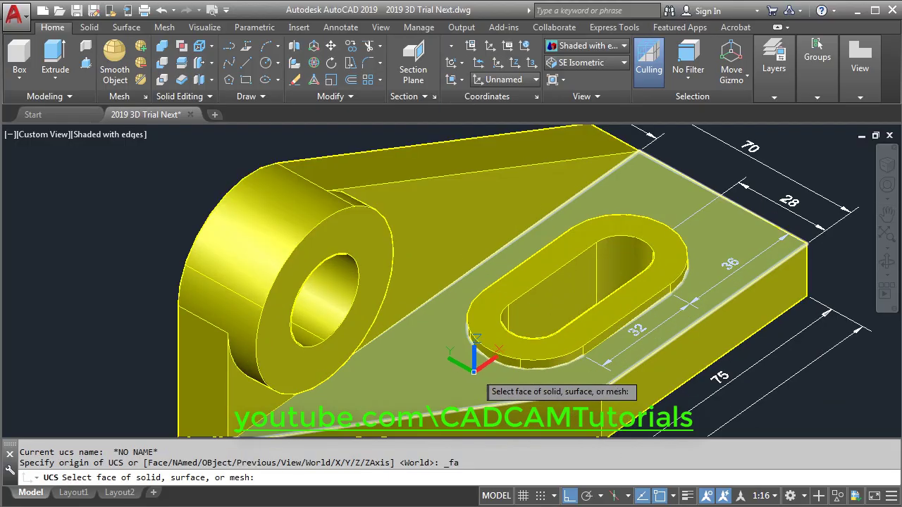
pyautogui.click(600, 321)
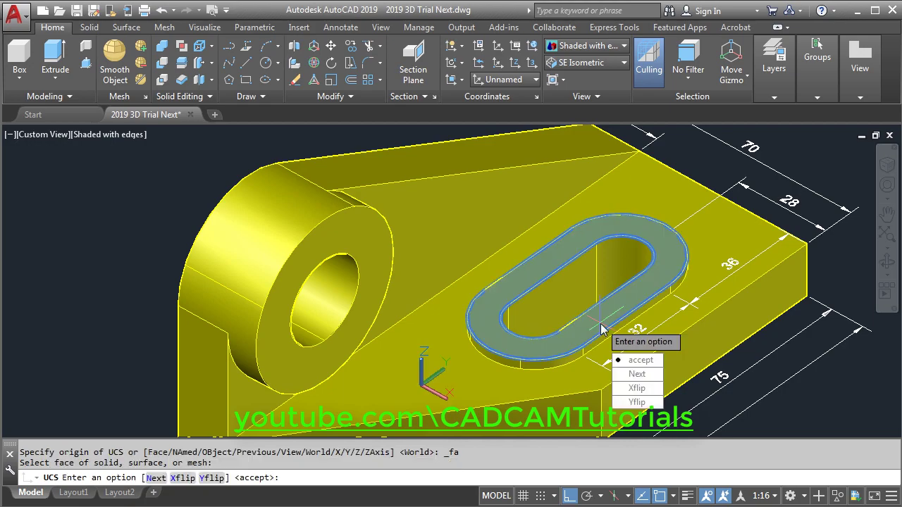
pyautogui.press('Return')
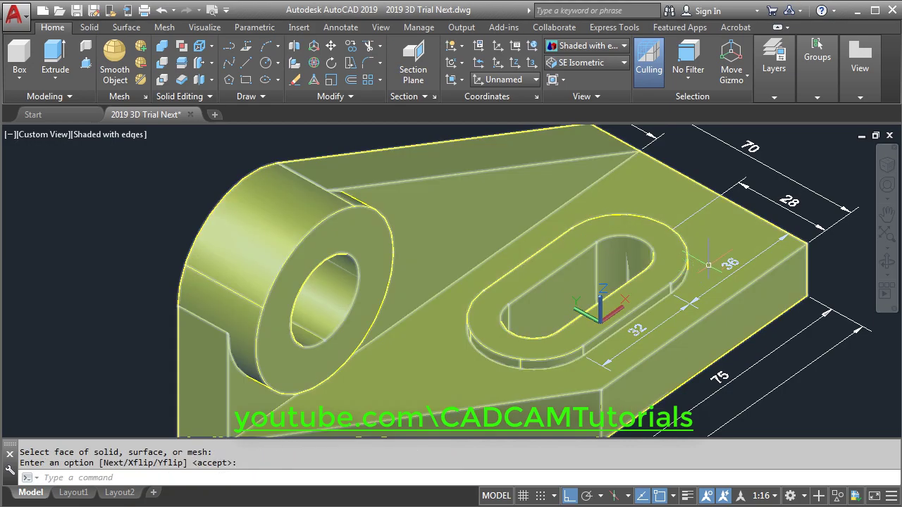
pyautogui.scroll(2, 704, 265)
pyautogui.moveTo(704, 265); pyautogui.dragTo(688, 298, button='middle')
pyautogui.press('Return')
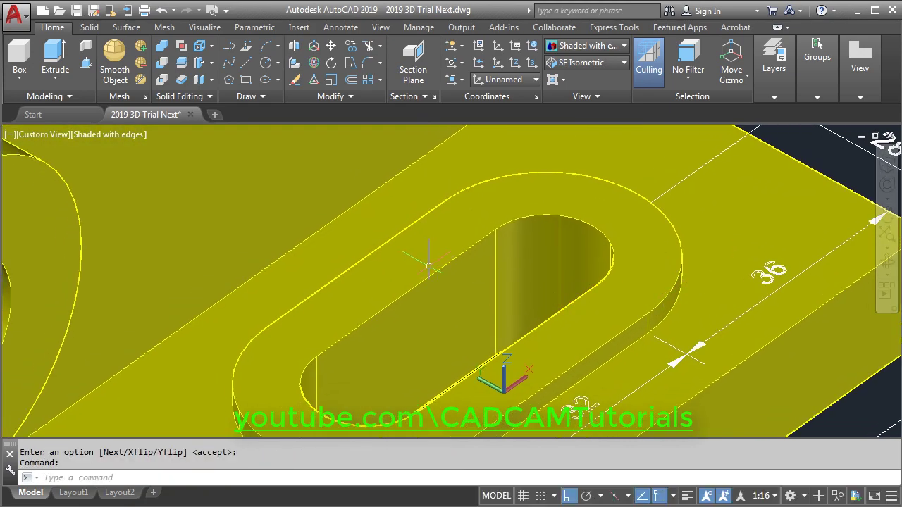
pyautogui.click(342, 27)
pyautogui.click(232, 69)
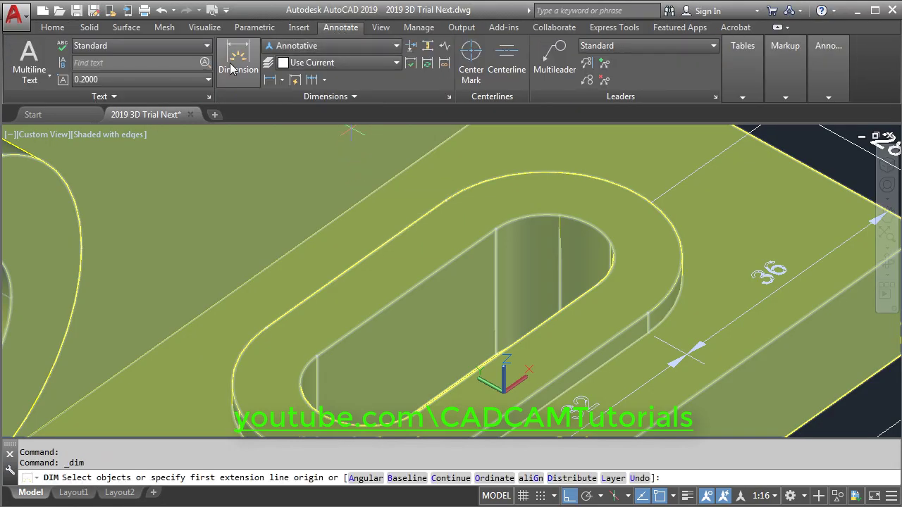
pyautogui.scroll(2, 432, 232)
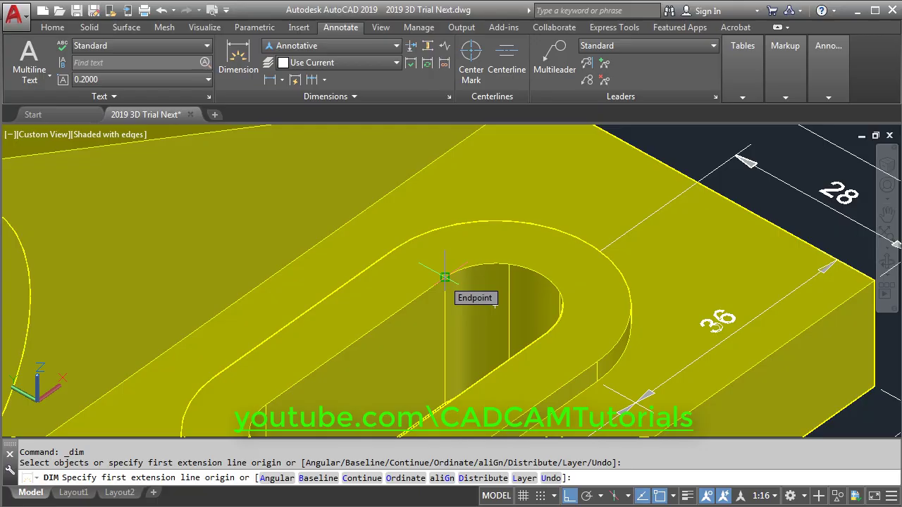
pyautogui.click(444, 277)
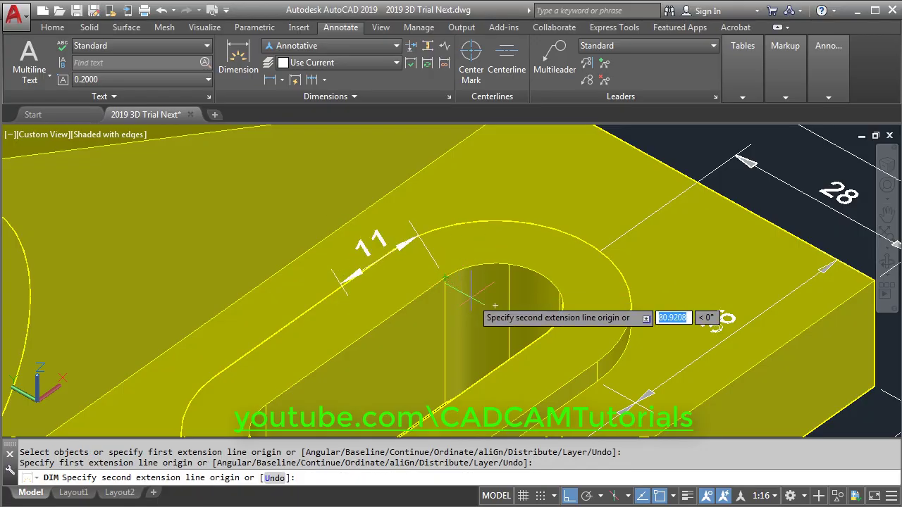
pyautogui.click(546, 334)
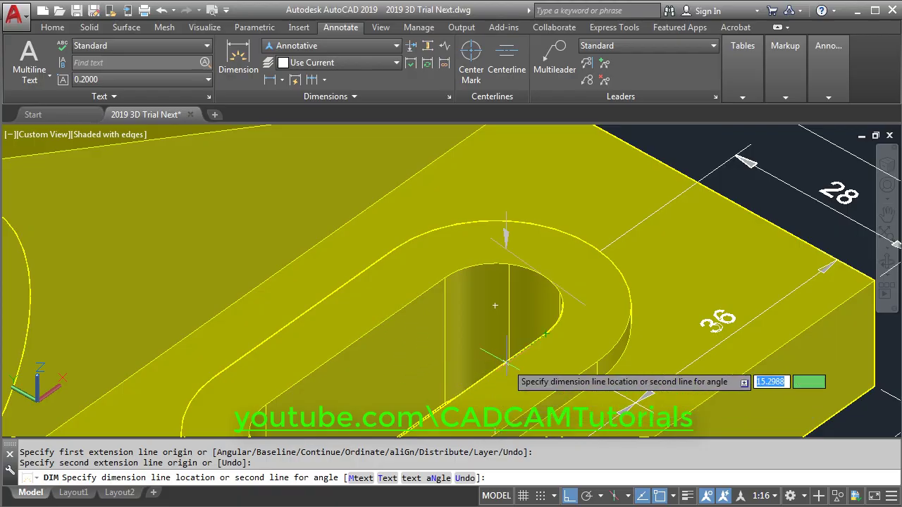
pyautogui.moveTo(492, 389); pyautogui.dragTo(495, 307, button='middle')
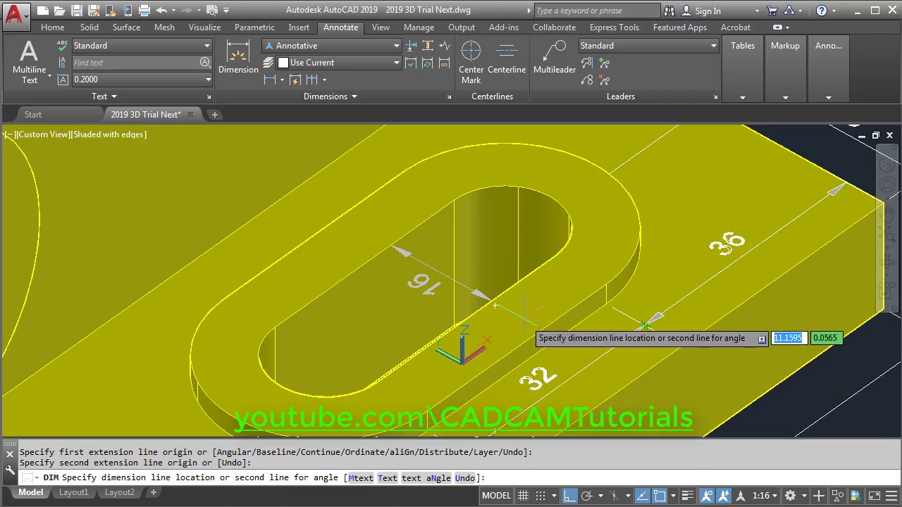
pyautogui.press('Escape')
# Rotate the UCS around its Z axis to 270° so that X points across the slot's width.
pyautogui.scroll(3, 493, 338)
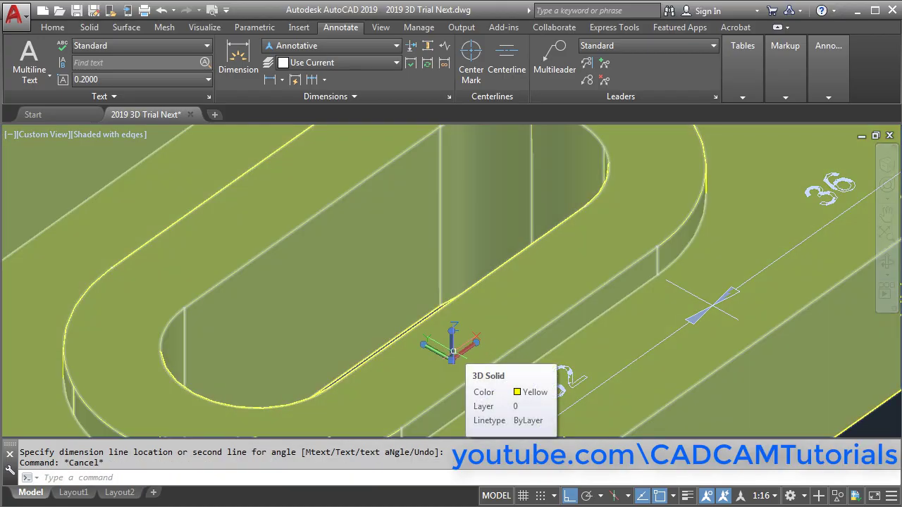
pyautogui.click(470, 354)
pyautogui.moveTo(476, 343)
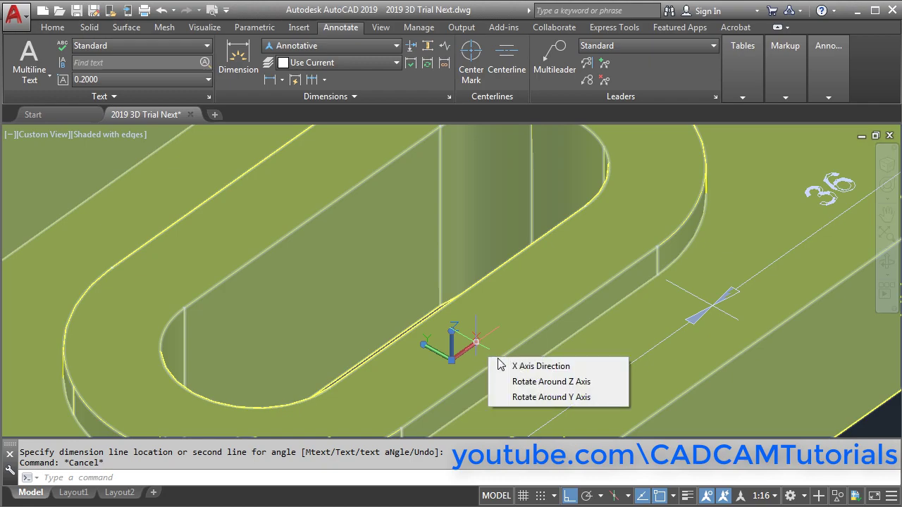
pyautogui.click(566, 383)
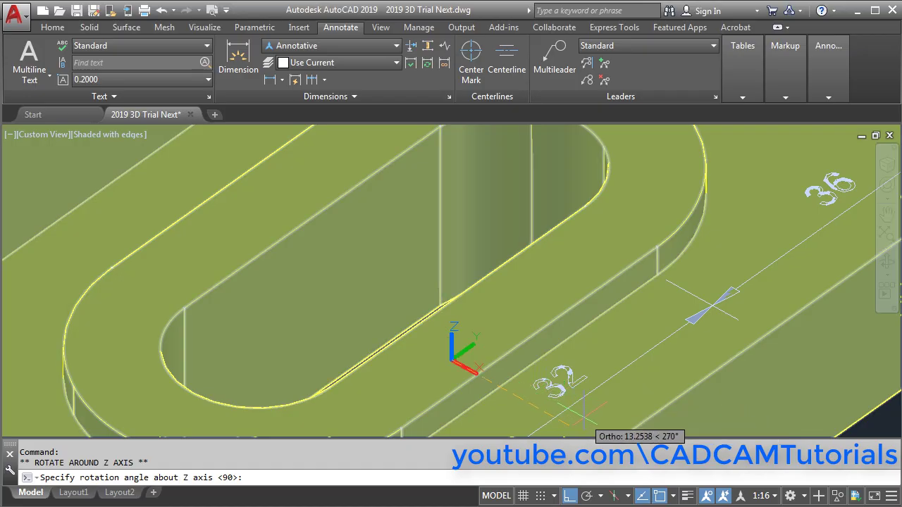
pyautogui.click(588, 417)
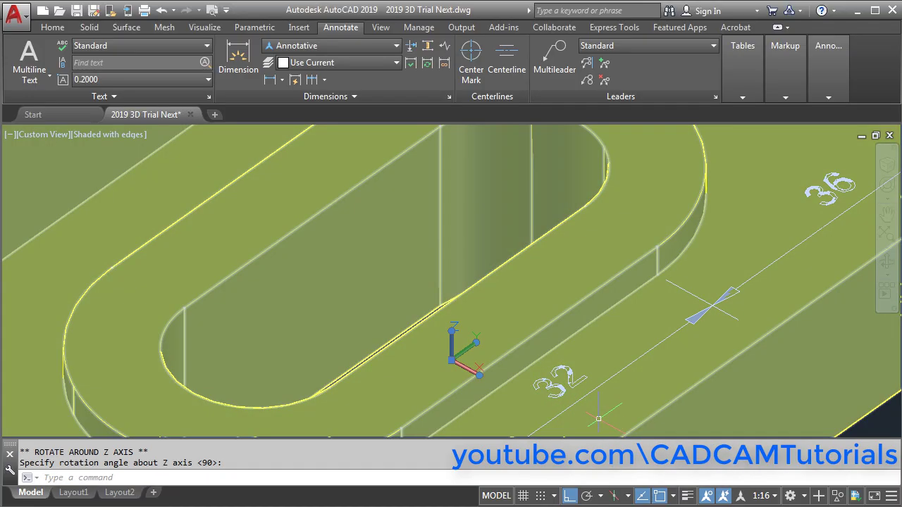
pyautogui.press('Escape')
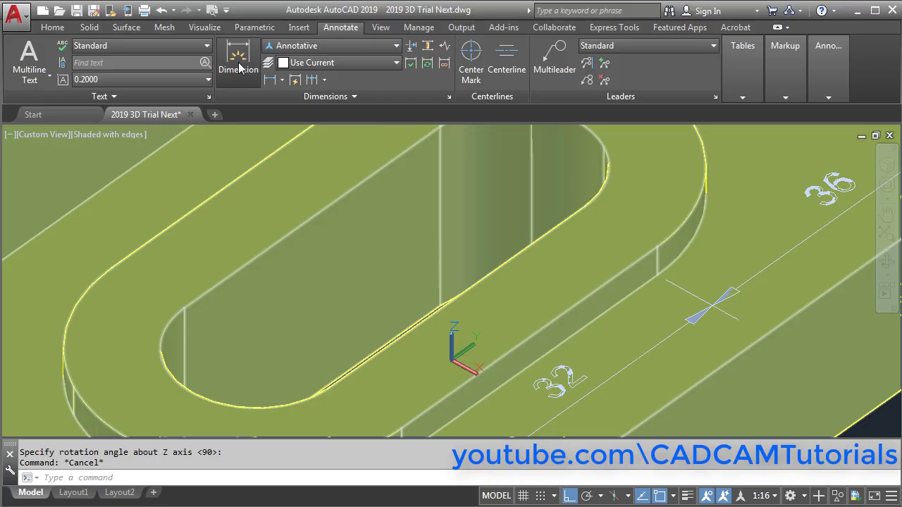
# Dimension the slot's width between the opposite arc endpoints on the boss's top face, placed inside the slot opening.
pyautogui.click(238, 62)
pyautogui.moveTo(474, 171)
pyautogui.mouseDown(button='middle')
pyautogui.moveTo(497, 225)
pyautogui.moveTo(477, 239)
pyautogui.mouseUp(button='middle')
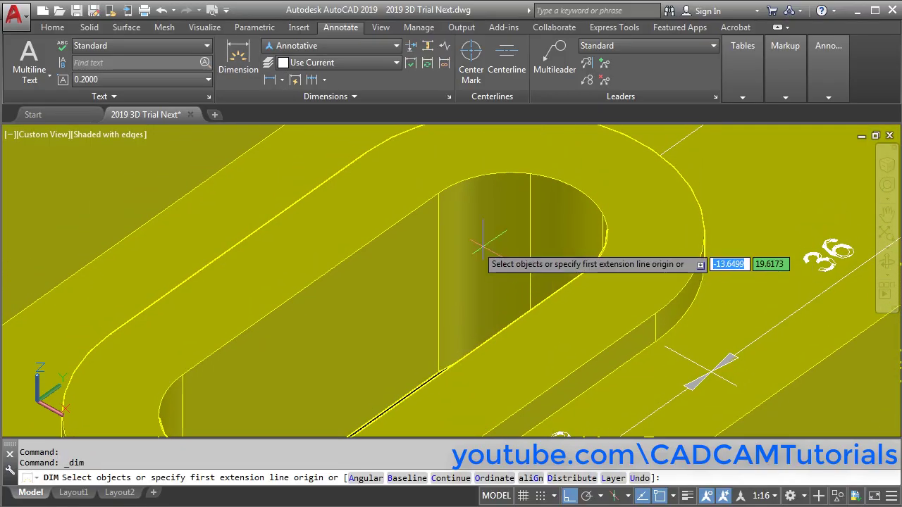
pyautogui.click(438, 192)
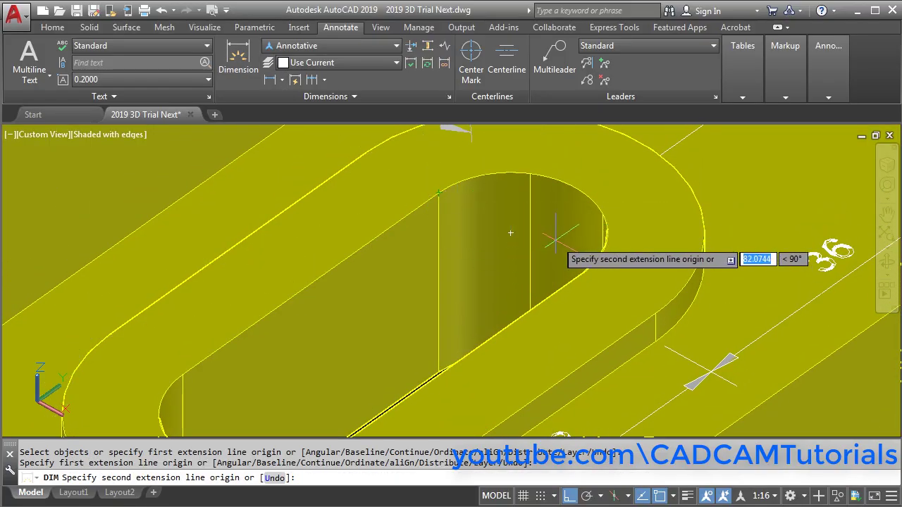
pyautogui.click(583, 273)
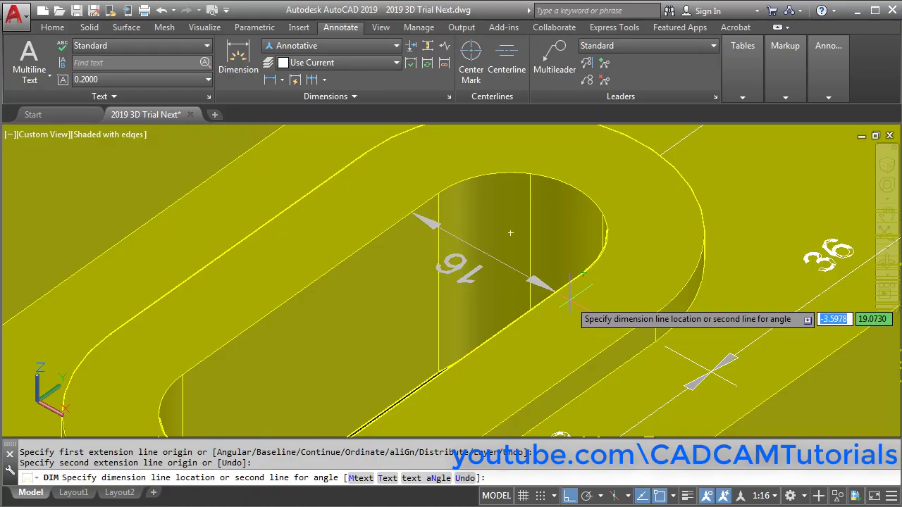
pyautogui.scroll(-4, 572, 299)
pyautogui.moveTo(577, 294); pyautogui.dragTo(477, 309, button='middle')
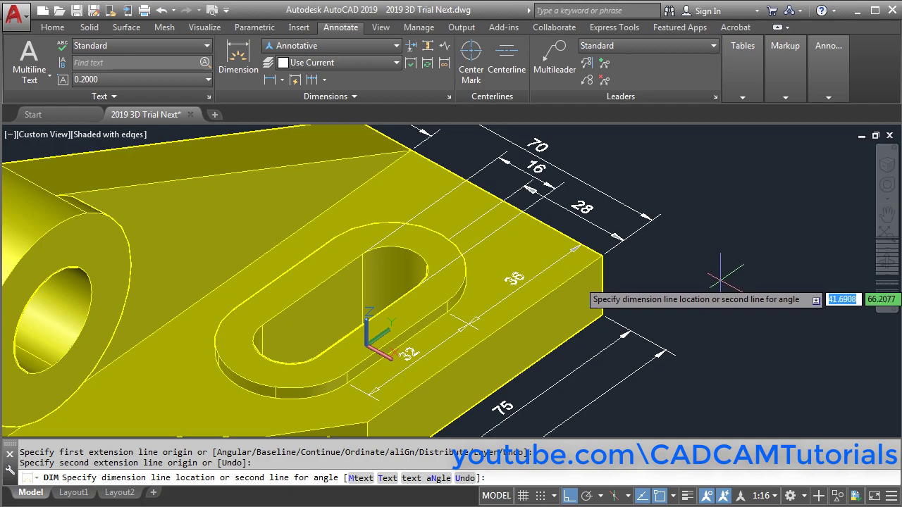
pyautogui.scroll(-3, 720, 278)
pyautogui.moveTo(720, 276); pyautogui.dragTo(672, 266, button='middle')
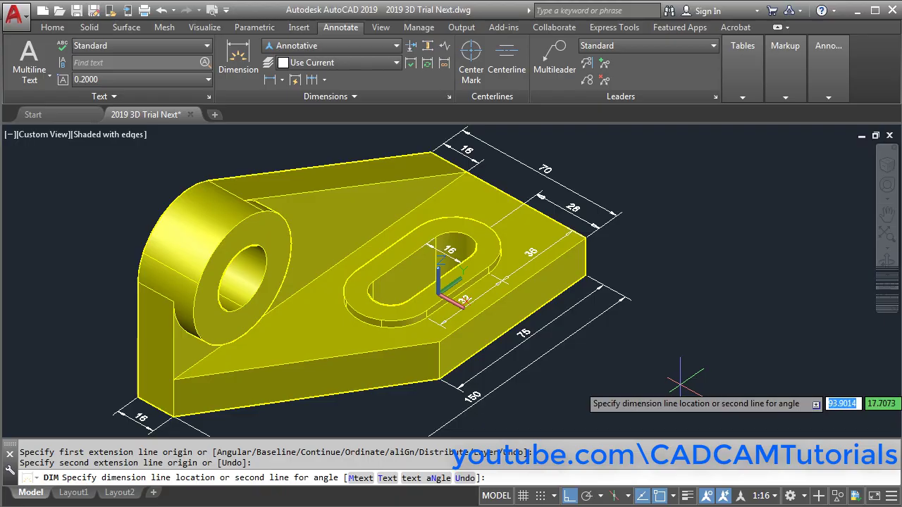
pyautogui.click(680, 384)
pyautogui.scroll(5, 354, 187)
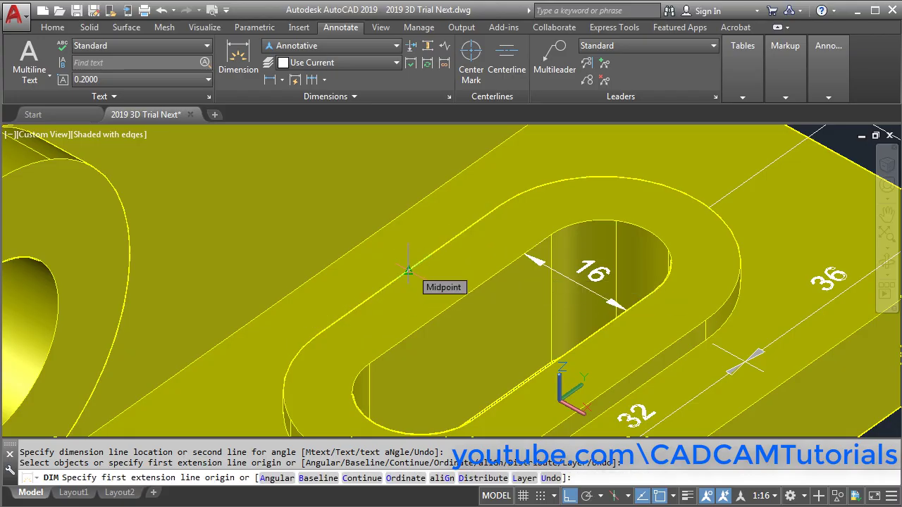
# Dimension the slot boss's outer width between the midpoints of the opposite straight edges on its top face, placed across the slot opening.
pyautogui.click(407, 270)
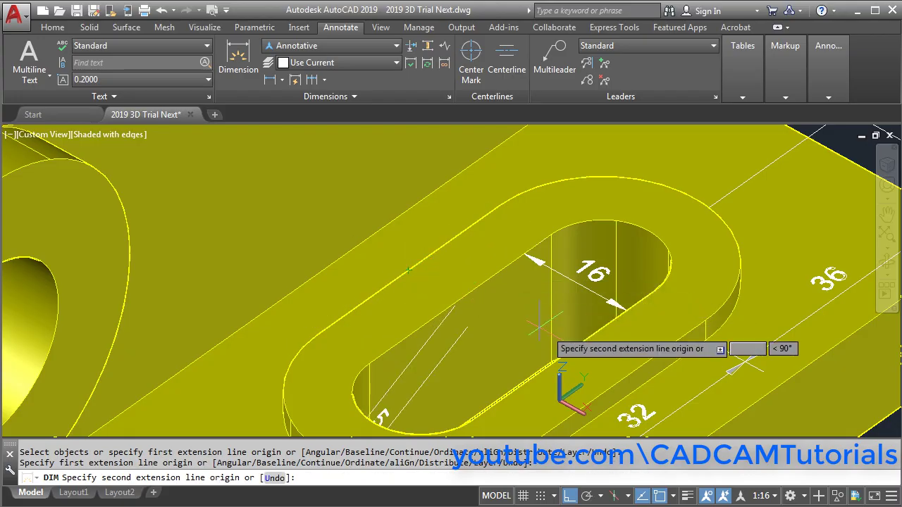
pyautogui.click(614, 384)
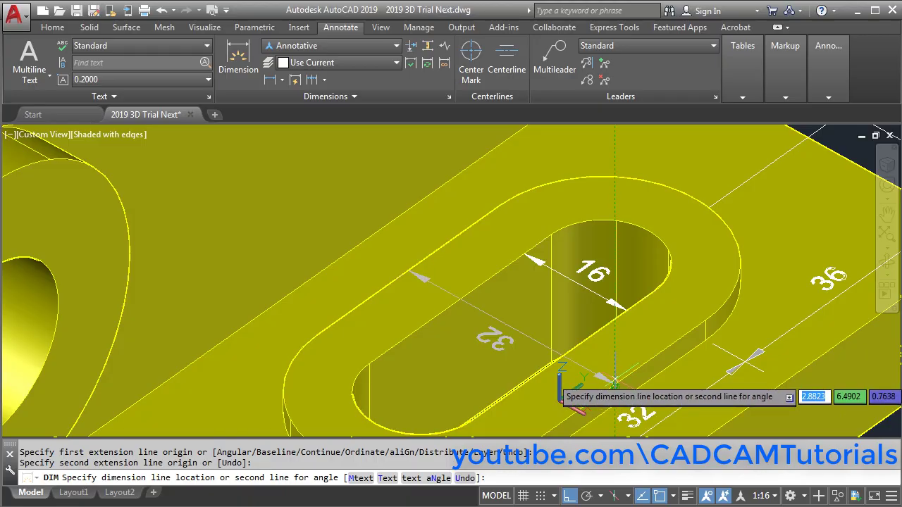
pyautogui.scroll(-5, 634, 310)
pyautogui.moveTo(665, 305); pyautogui.dragTo(530, 281, button='middle')
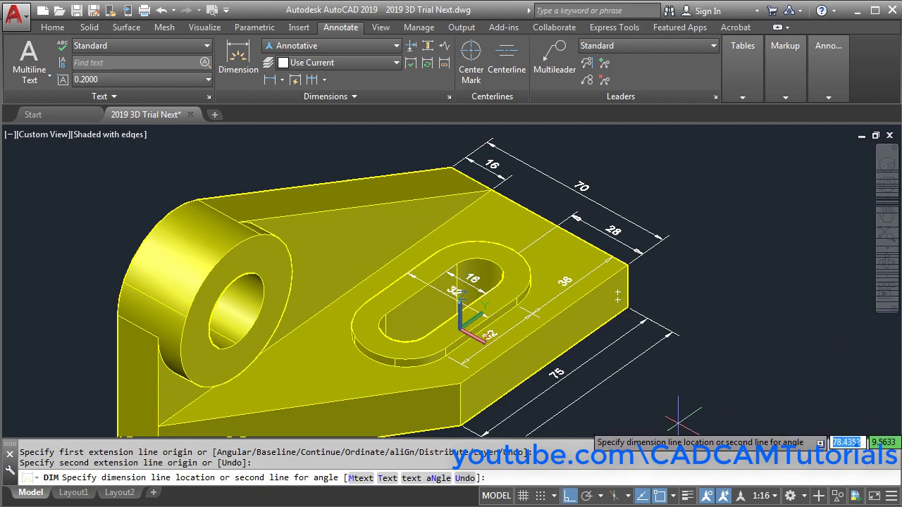
pyautogui.click(598, 394)
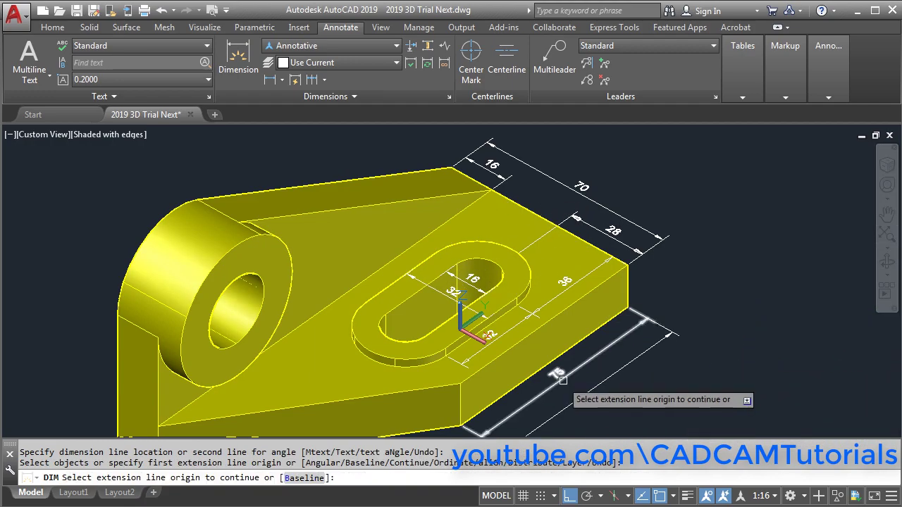
pyautogui.scroll(4, 508, 361)
pyautogui.moveTo(525, 276); pyautogui.dragTo(602, 313, button='middle')
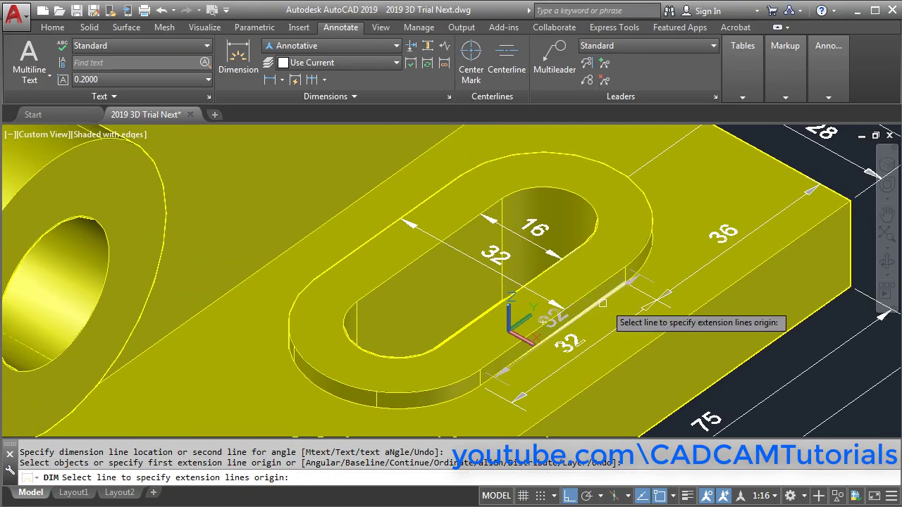
pyautogui.press('Escape')
# Check the reference drawing 2019 3D.jpg in Windows Photo Viewer and set the UCS in AutoCAD to the Right preset.
pyautogui.scroll(-3, 553, 254)
pyautogui.keyDown('shift'); pyautogui.moveTo(553, 254); pyautogui.dragTo(610, 299, button='middle'); pyautogui.keyUp('shift')
pyautogui.scroll(2, 609, 299)
pyautogui.hotkey('alt', 'Tab')
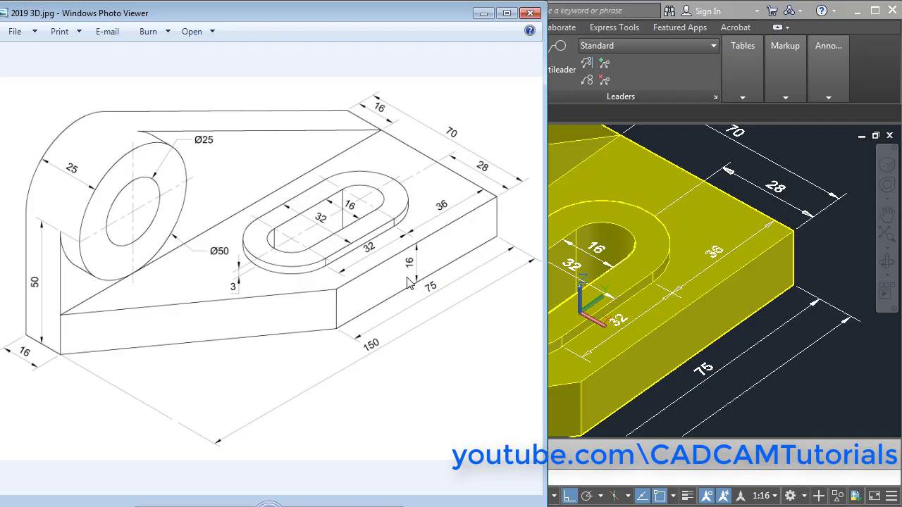
pyautogui.click(841, 398)
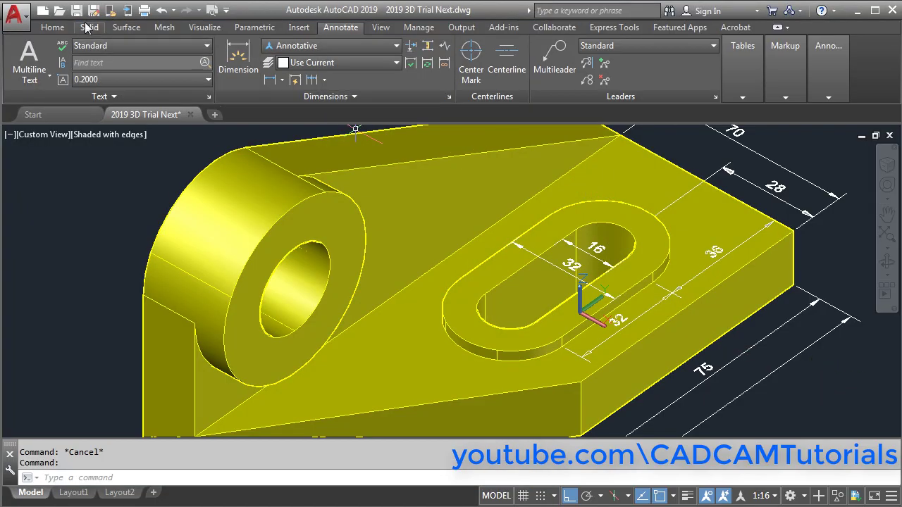
pyautogui.click(52, 27)
pyautogui.click(503, 141)
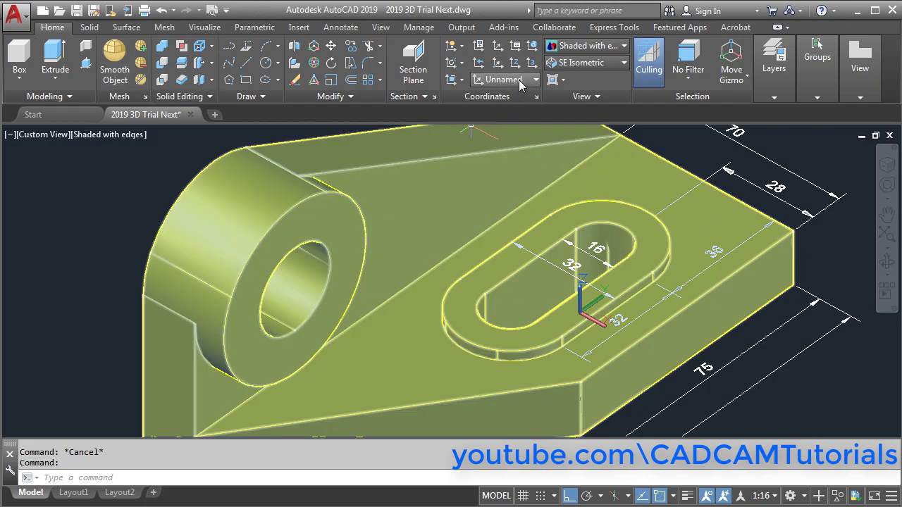
pyautogui.click(518, 79)
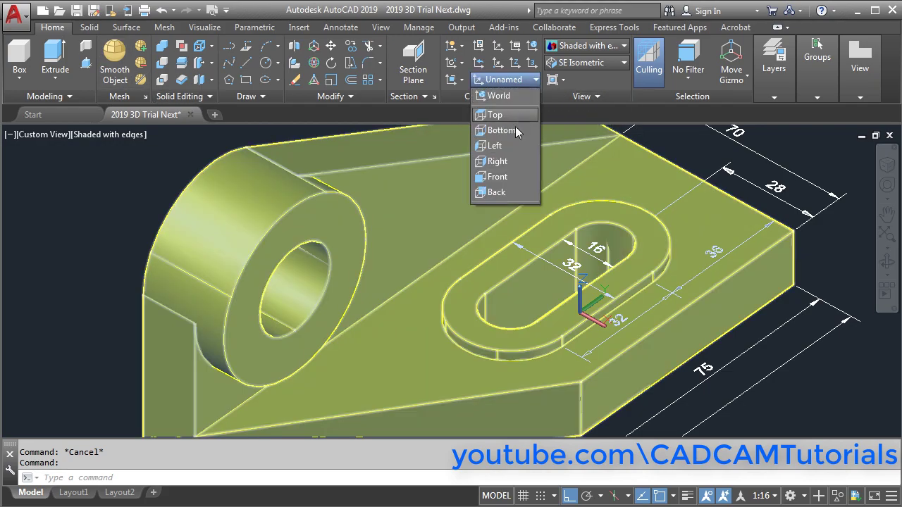
pyautogui.click(507, 162)
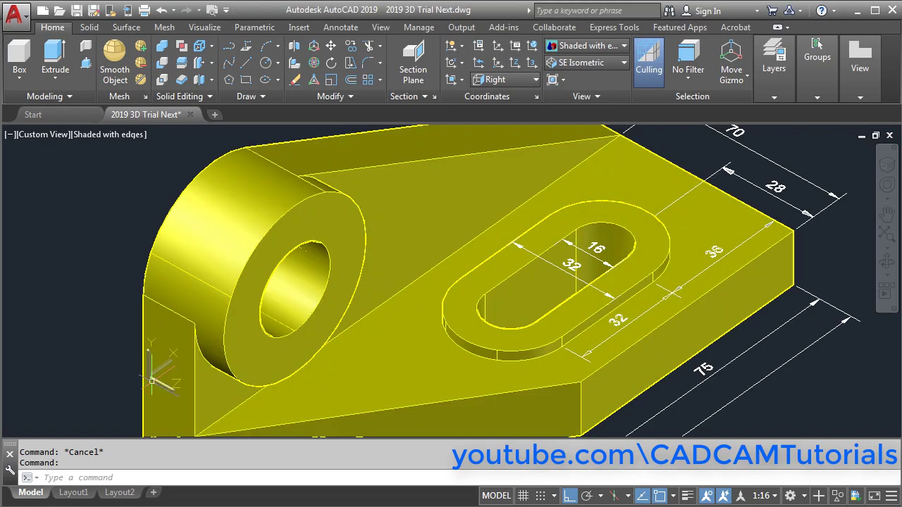
# Move only the UCS origin to the midpoint of the slot boss's rounded top edge, at the end nearest the cylinder.
pyautogui.moveTo(228, 390); pyautogui.dragTo(172, 357, button='middle')
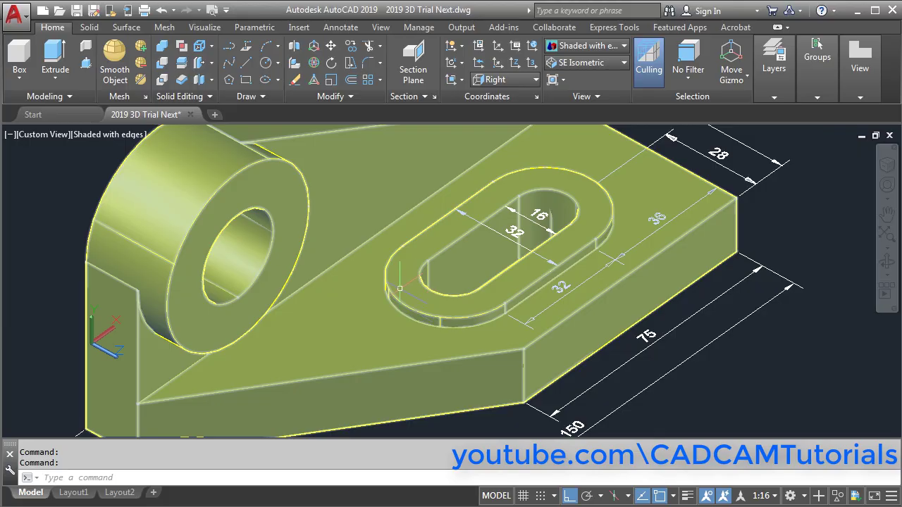
pyautogui.scroll(2, 191, 354)
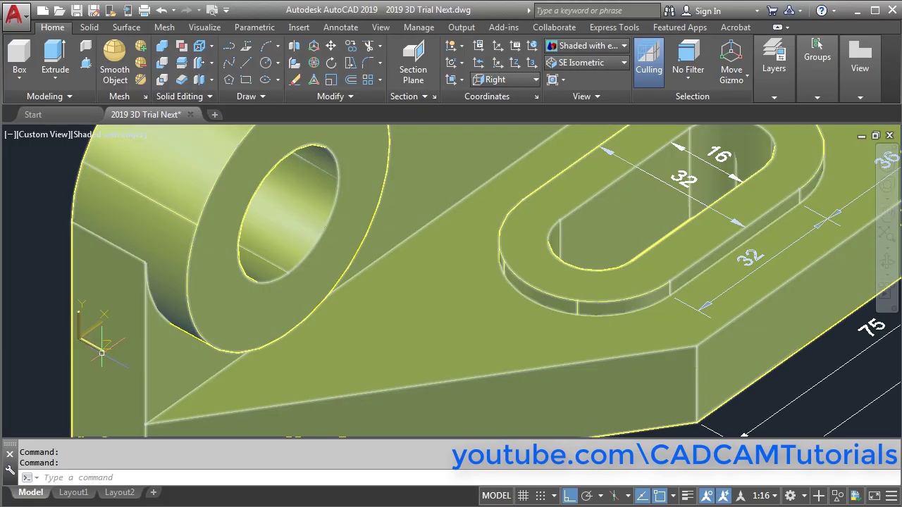
pyautogui.click(86, 347)
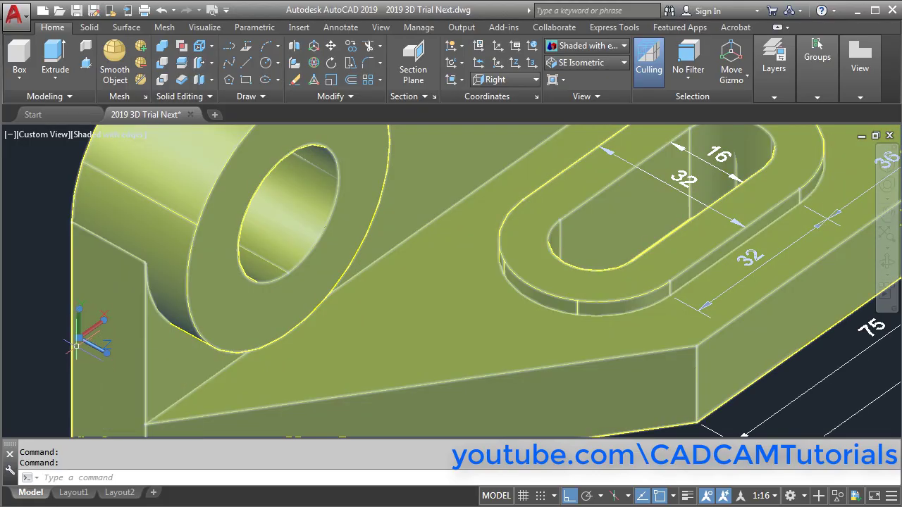
pyautogui.moveTo(78, 338)
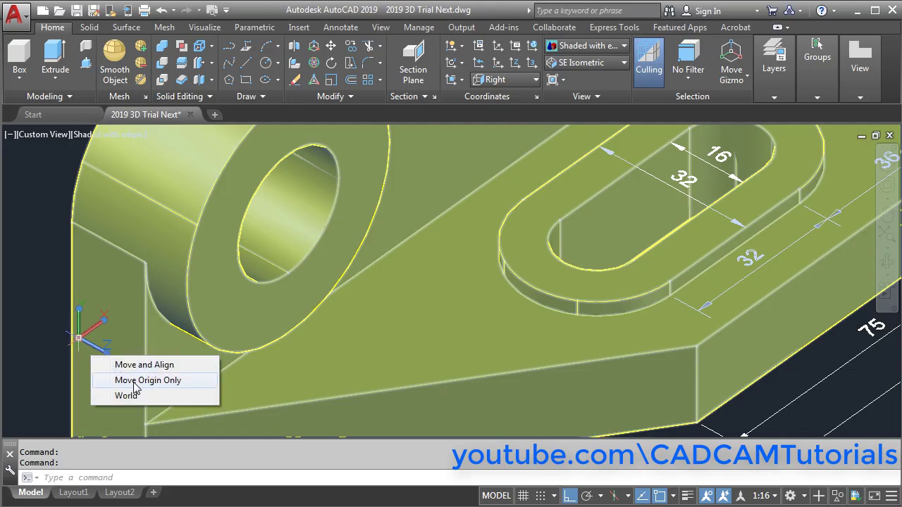
pyautogui.click(149, 381)
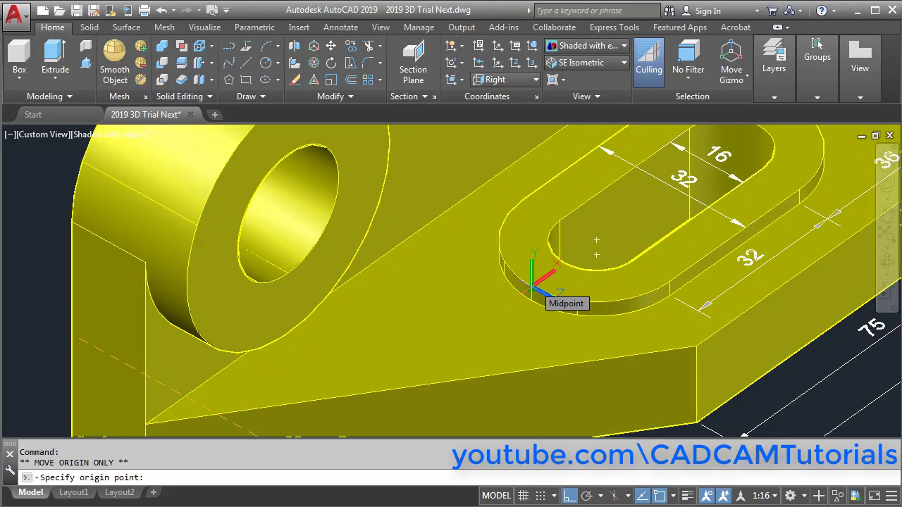
pyautogui.click(532, 287)
pyautogui.scroll(5, 554, 324)
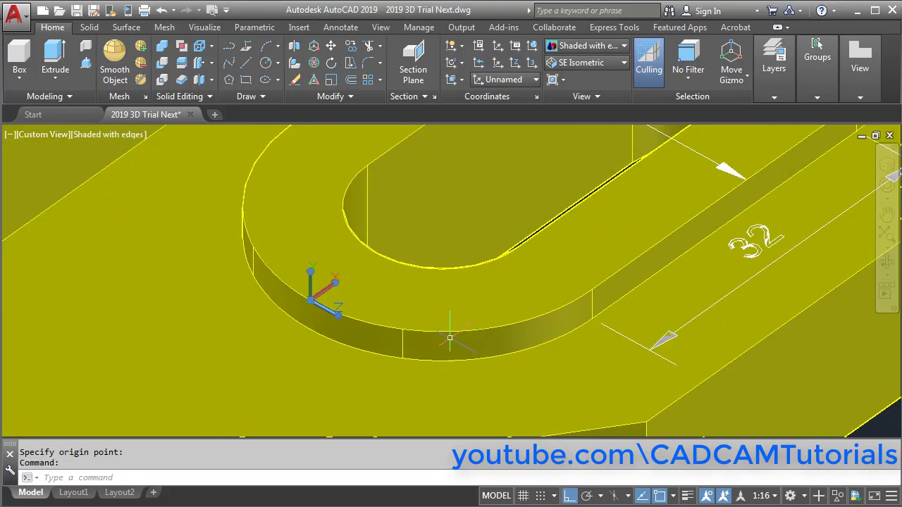
pyautogui.moveTo(449, 338); pyautogui.dragTo(451, 287, button='middle')
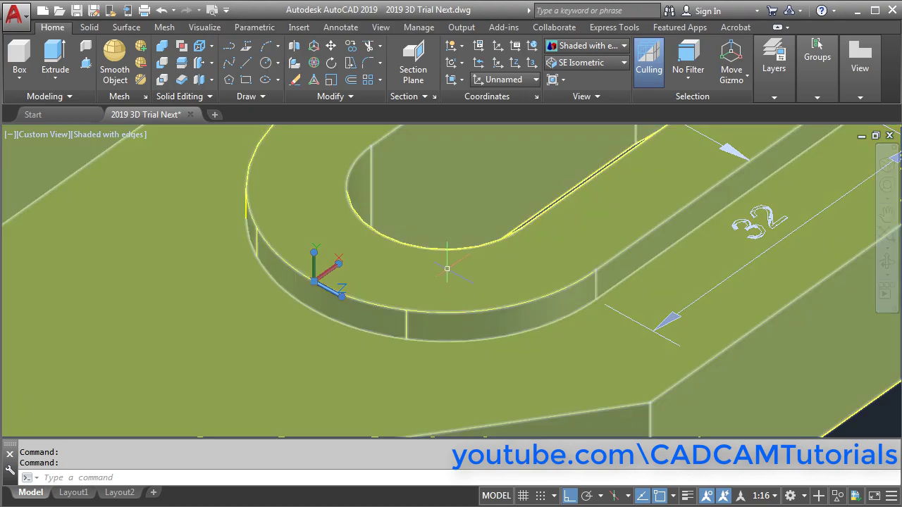
pyautogui.click(341, 28)
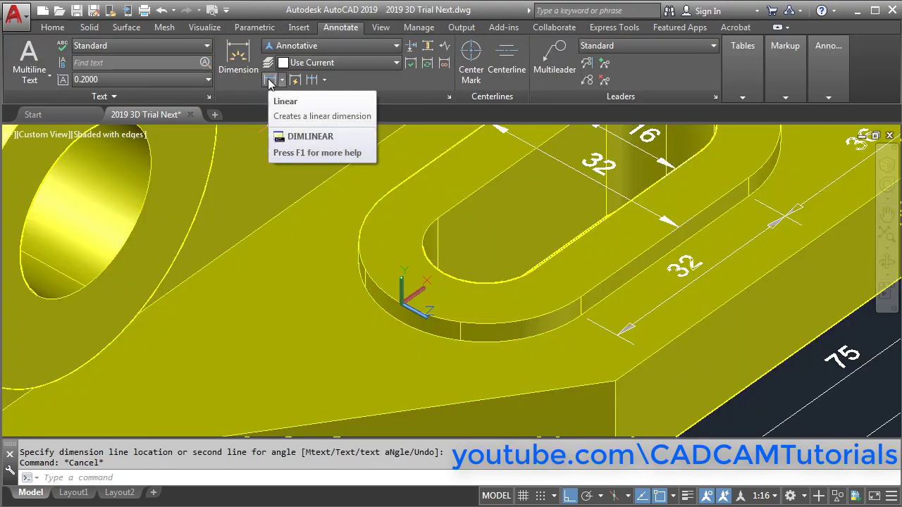
pyautogui.click(270, 80)
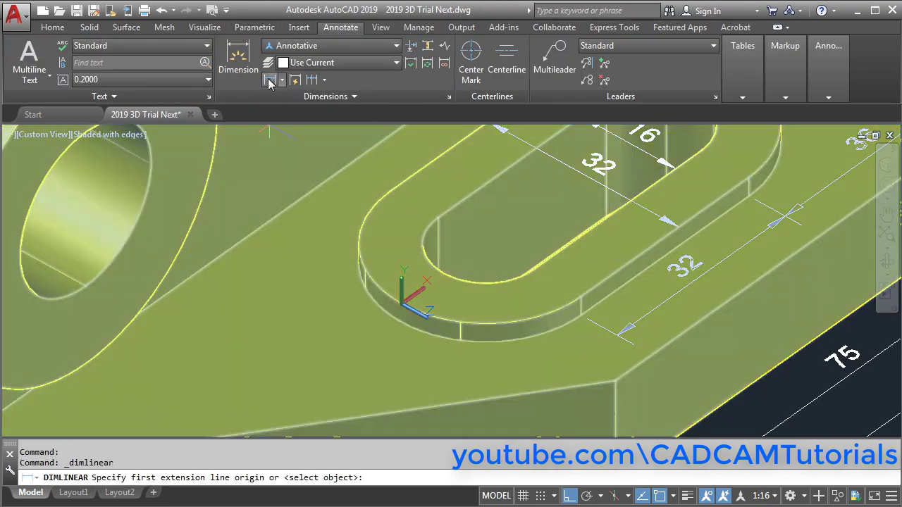
pyautogui.scroll(3, 395, 359)
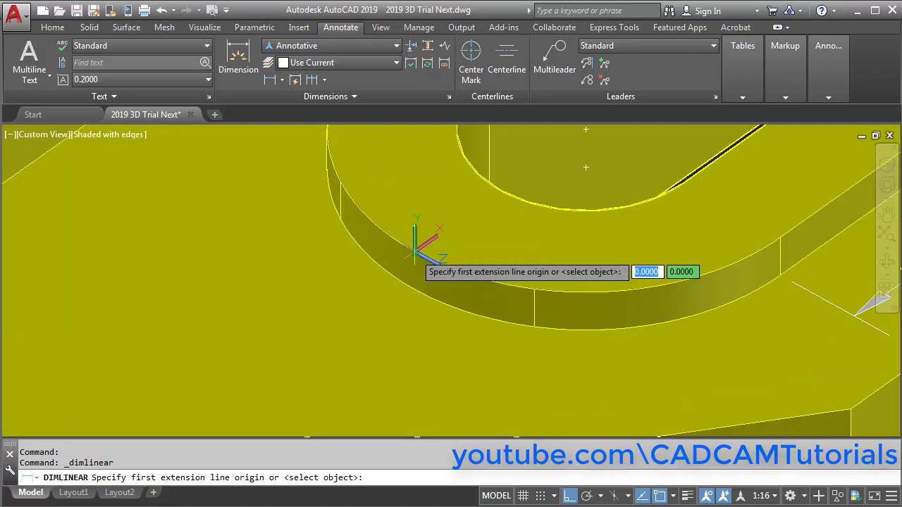
pyautogui.click(414, 259)
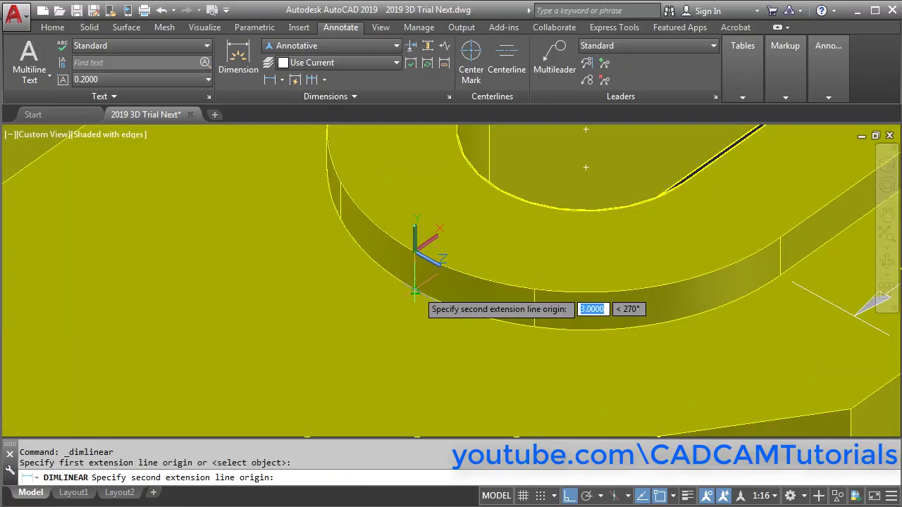
pyautogui.click(414, 291)
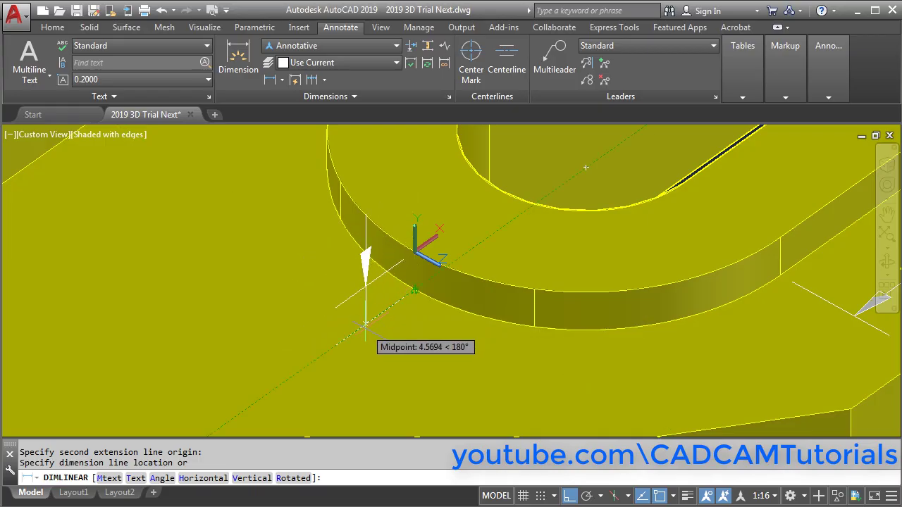
pyautogui.press('Escape')
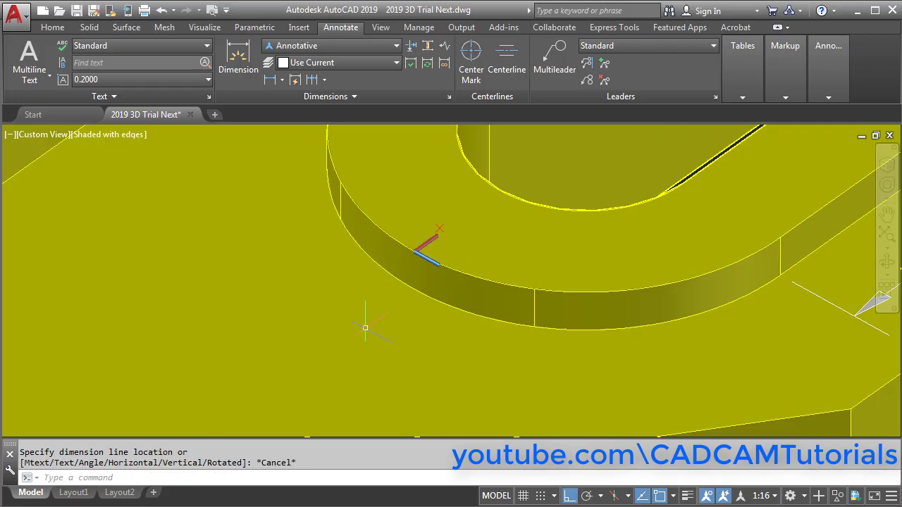
# Add a linear dimension for the slot boss's height, from the lower to the upper arc midpoint, placed just outside the boss's rounded end.
pyautogui.click(268, 81)
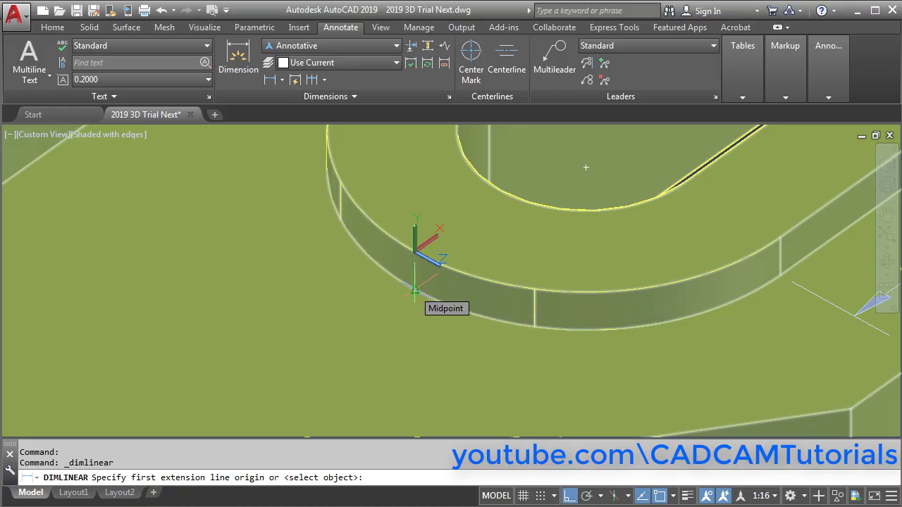
pyautogui.click(415, 290)
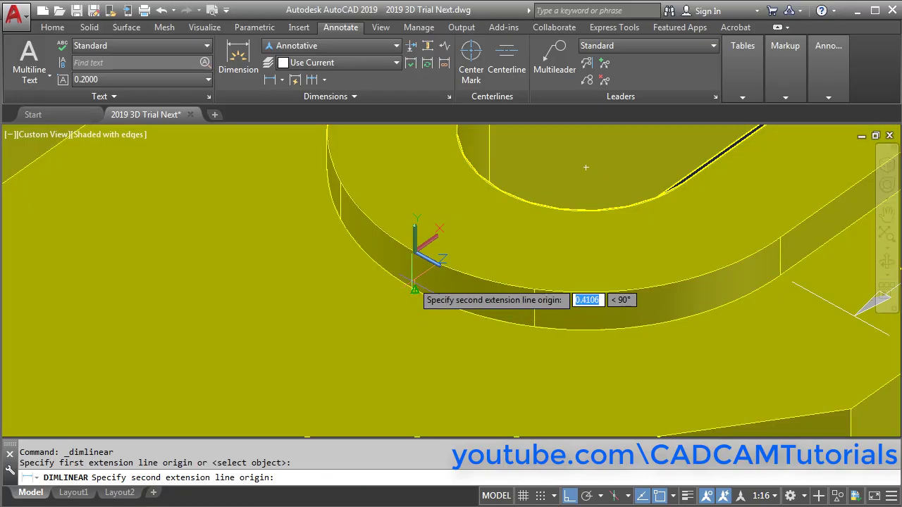
pyautogui.click(415, 250)
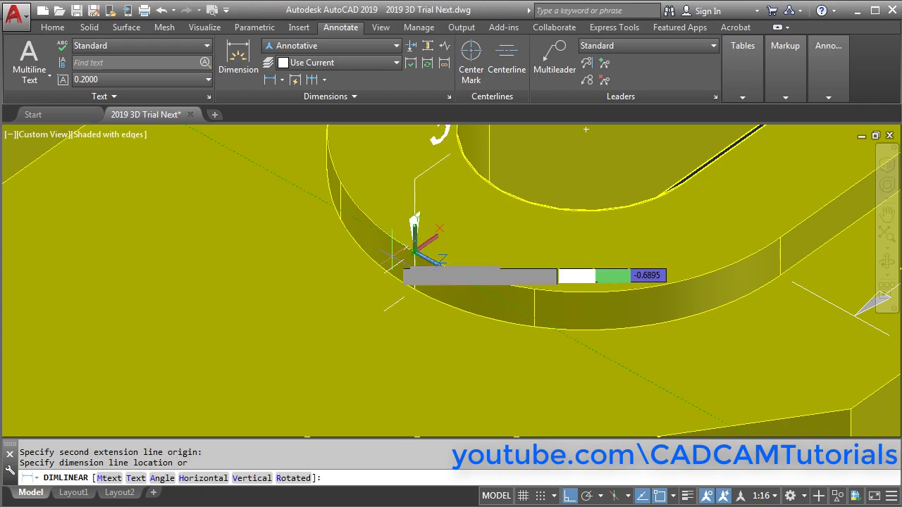
pyautogui.click(347, 281)
pyautogui.scroll(-5, 407, 287)
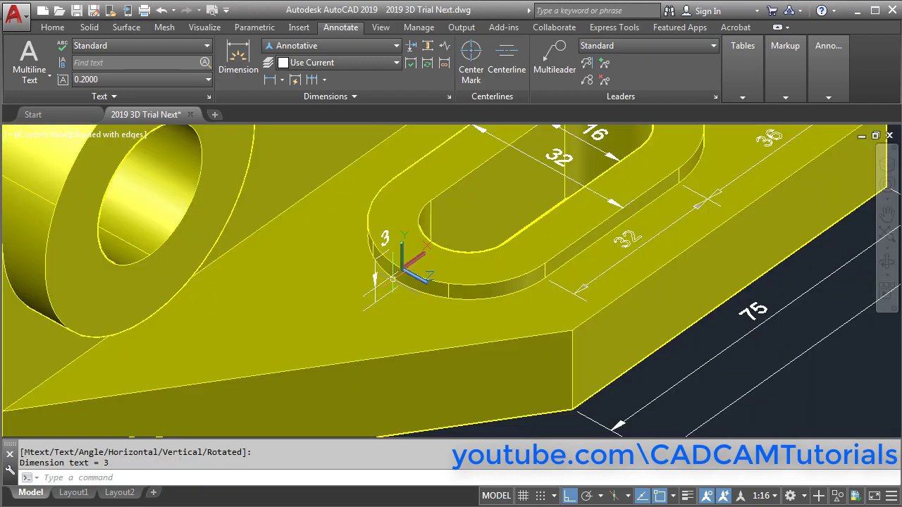
pyautogui.moveTo(406, 286); pyautogui.dragTo(451, 344, button='middle')
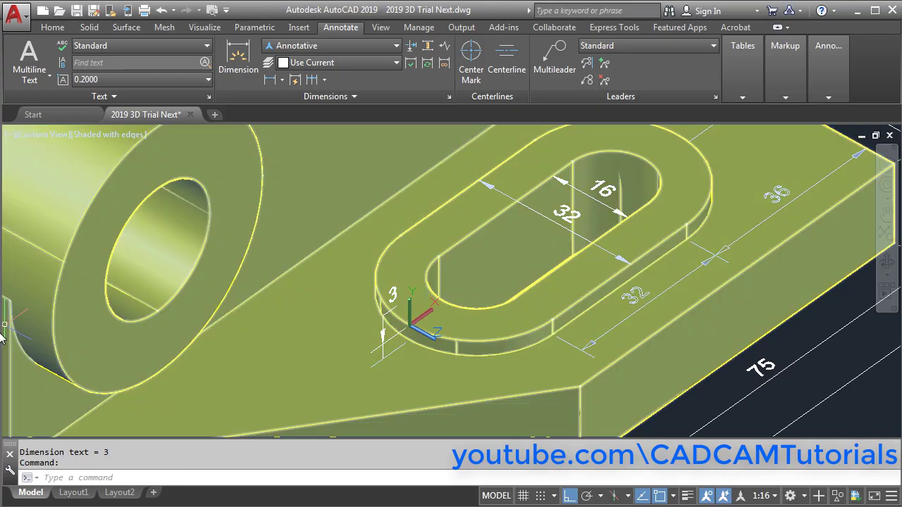
# Check the reference drawing in Windows Photo Viewer and align the UCS in AutoCAD to the base plate's side face beside the 75 dimension.
pyautogui.hotkey('alt', 'Tab')
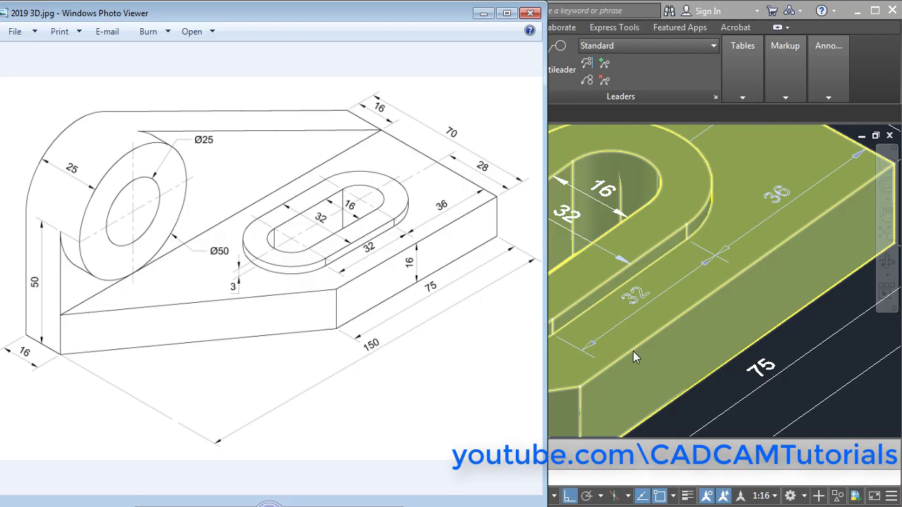
pyautogui.click(710, 397)
pyautogui.moveTo(711, 396); pyautogui.dragTo(507, 337, button='middle')
pyautogui.press('Return')
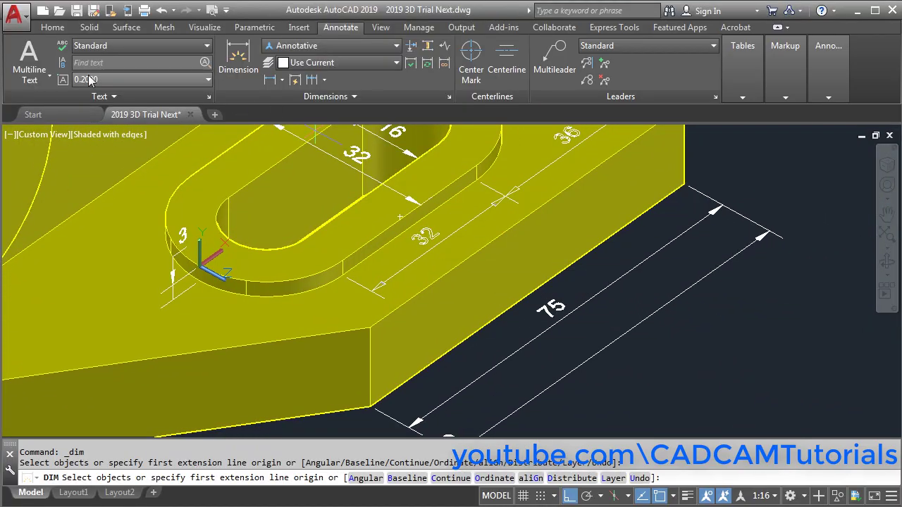
pyautogui.click(52, 28)
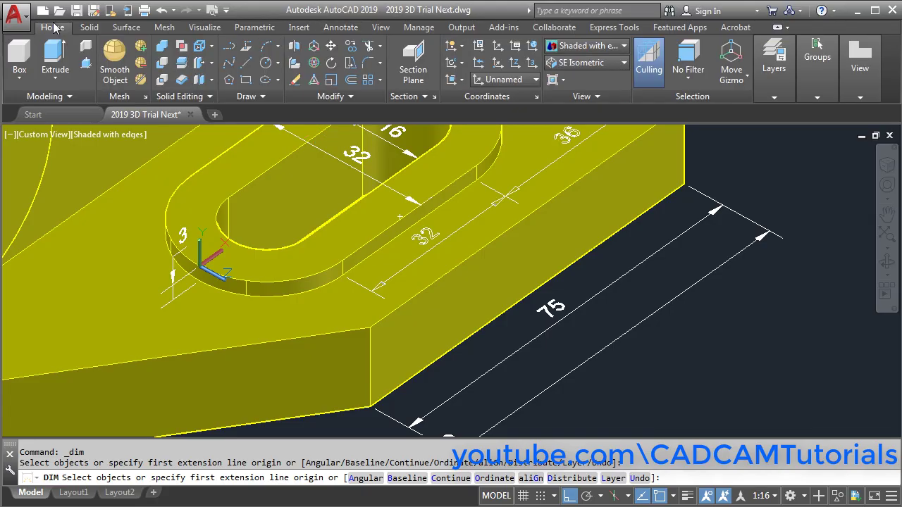
pyautogui.click(458, 80)
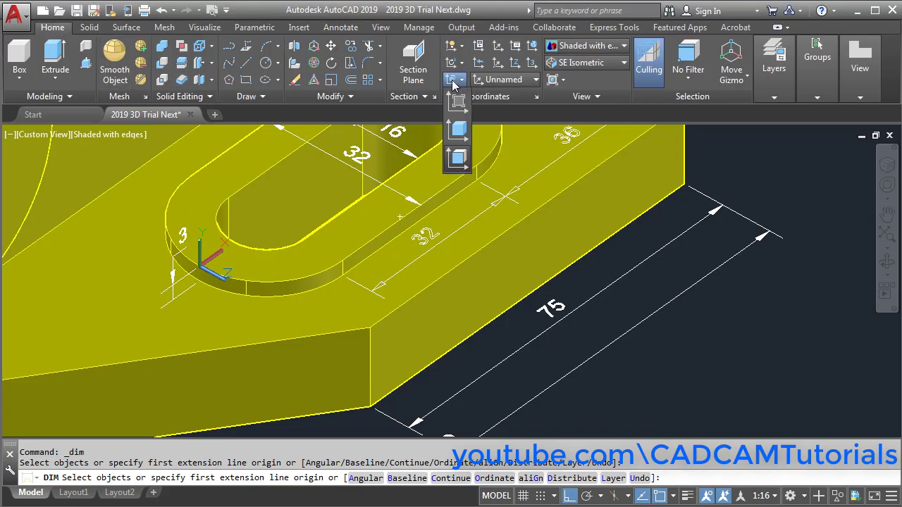
pyautogui.click(458, 162)
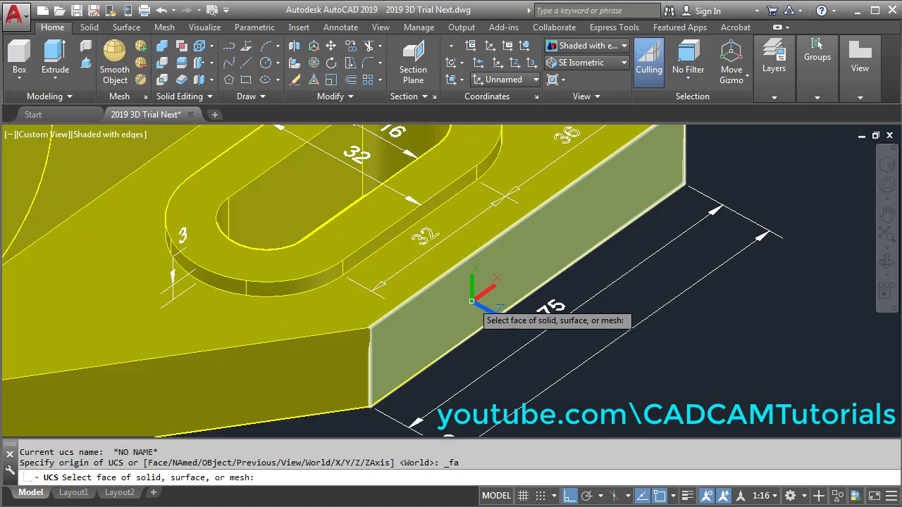
pyautogui.click(475, 310)
pyautogui.press('Return')
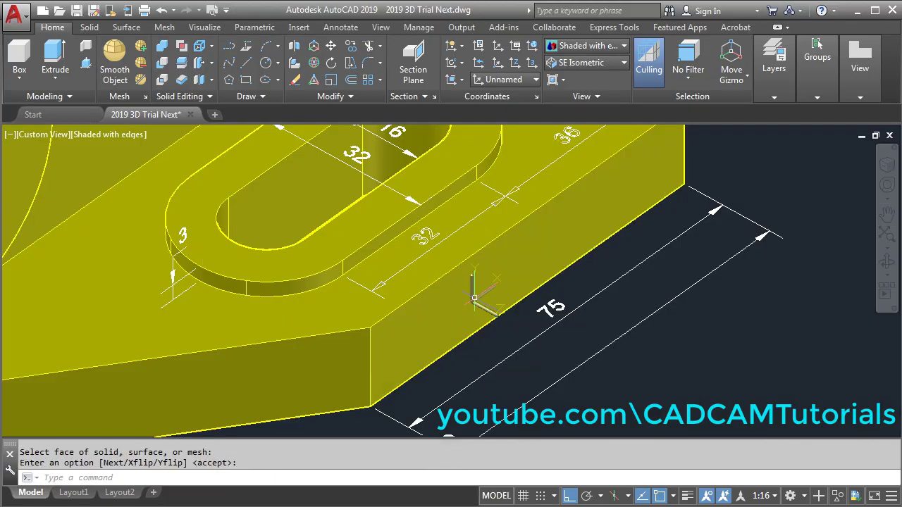
# Add a linear dimension for the base plate's thickness on its side face, measured vertically between the upper and lower edges.
pyautogui.click(340, 27)
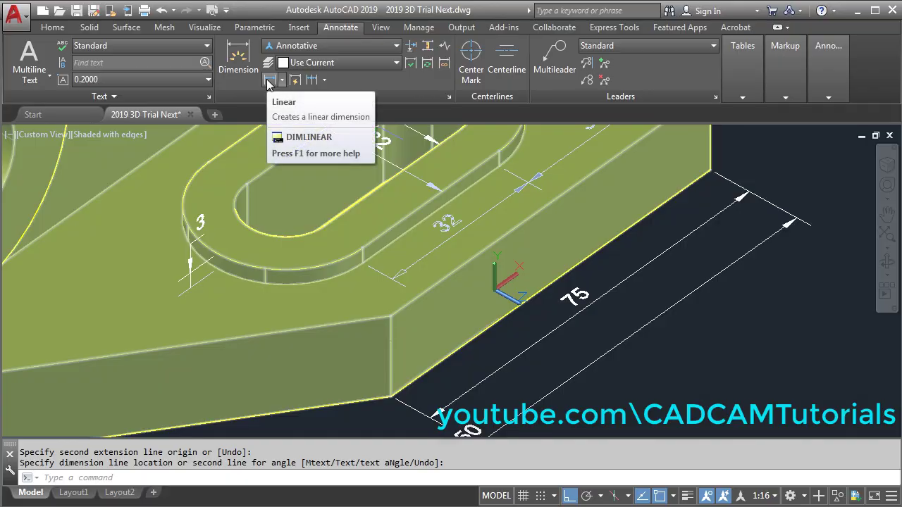
pyautogui.click(269, 81)
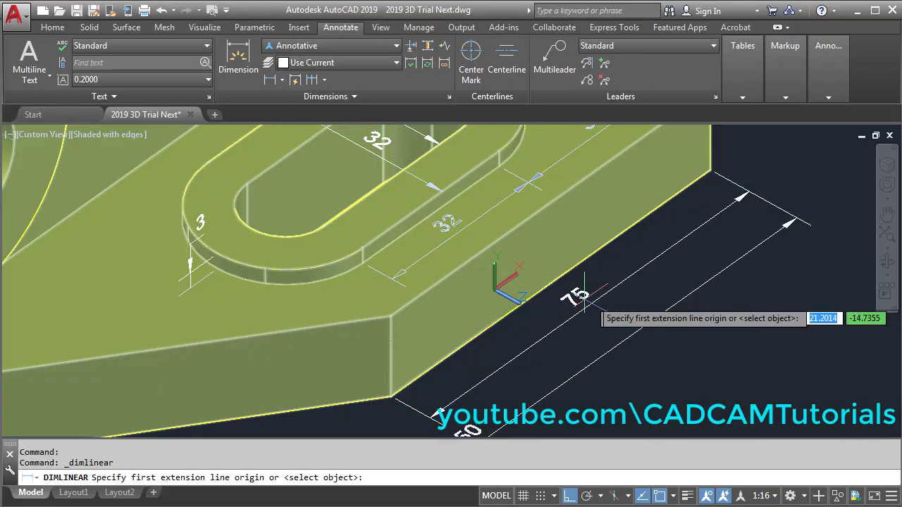
pyautogui.click(548, 204)
pyautogui.click(551, 282)
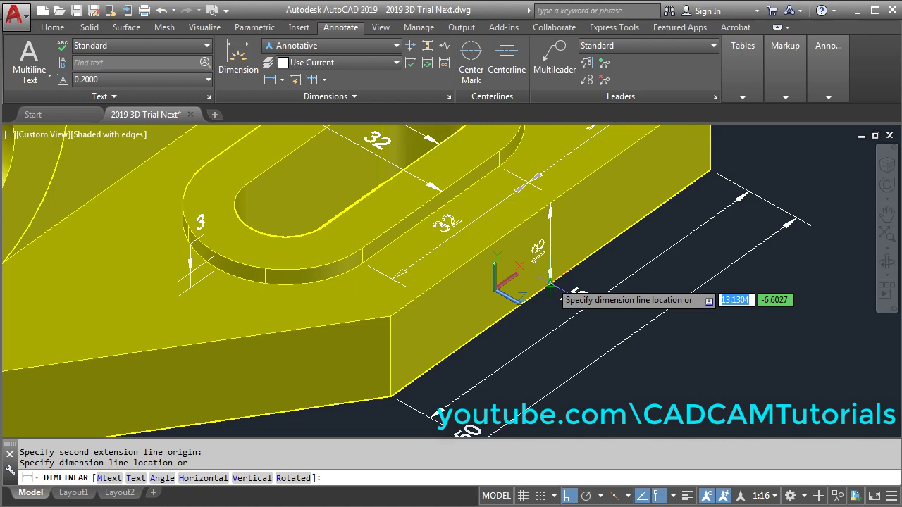
pyautogui.click(549, 324)
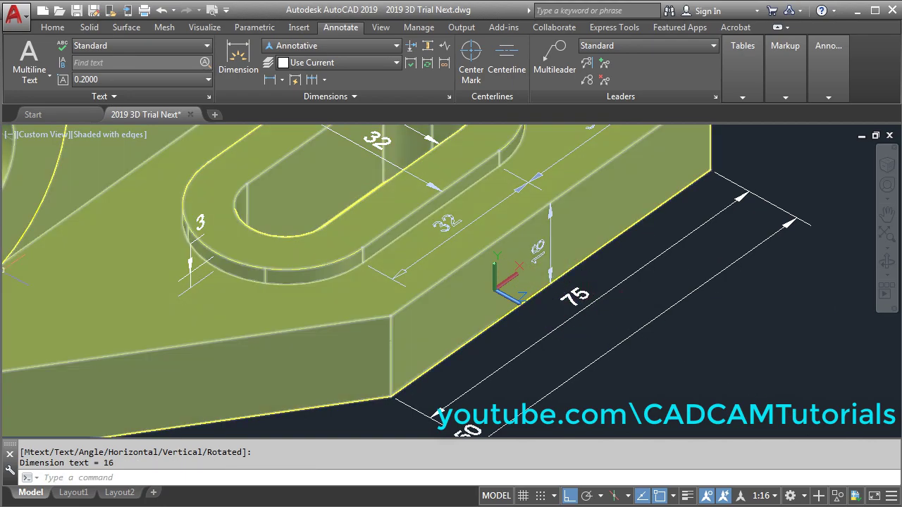
# Check the reference drawing in Windows Photo Viewer and align the UCS in AutoCAD to the cylinder's front ring face.
pyautogui.hotkey('alt', 'Tab')
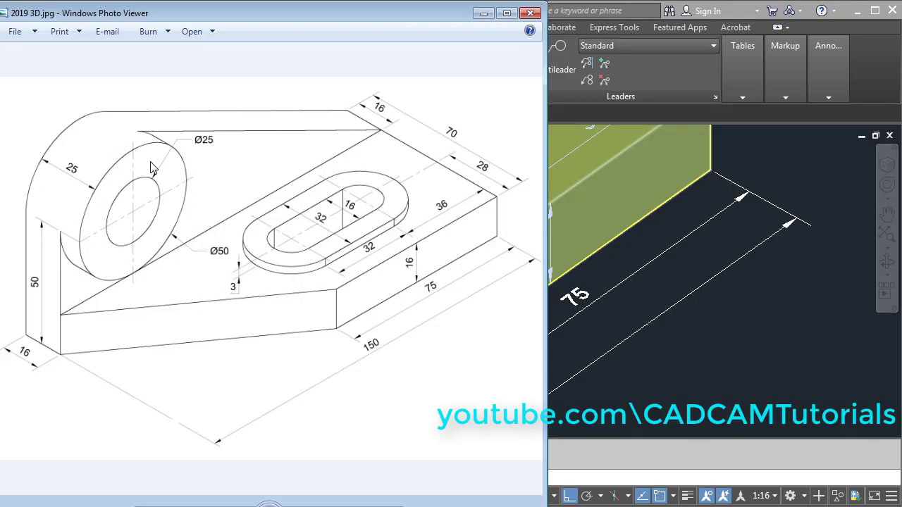
pyautogui.hotkey('alt', 'Tab')
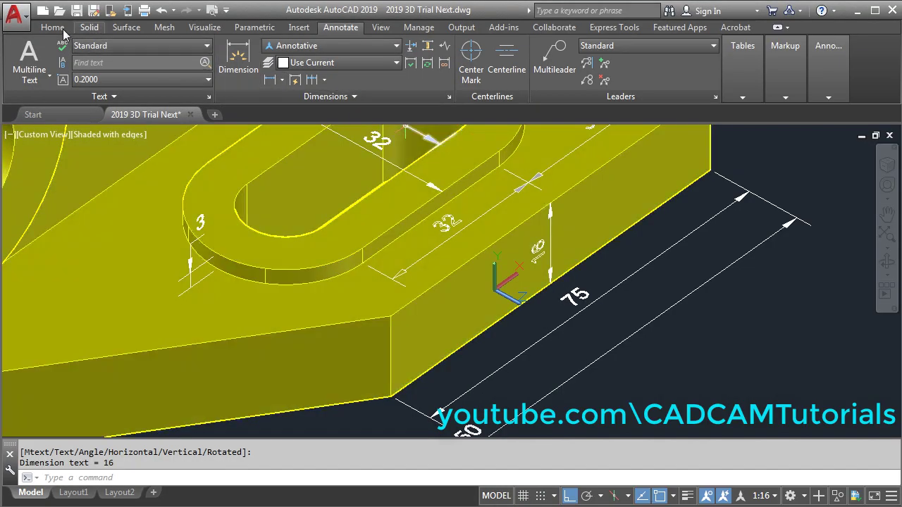
pyautogui.click(52, 26)
pyautogui.click(459, 80)
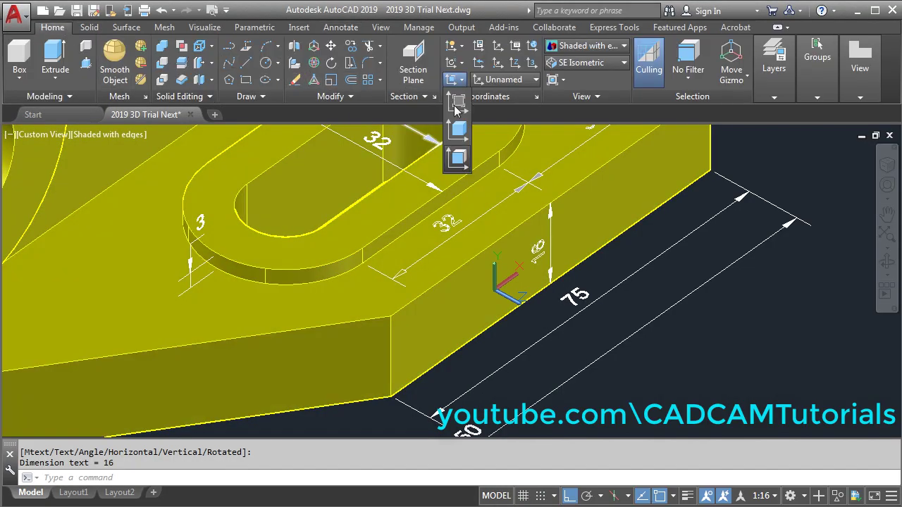
pyautogui.click(459, 163)
pyautogui.keyDown('shift'); pyautogui.moveTo(458, 169); pyautogui.dragTo(453, 306, button='middle'); pyautogui.keyUp('shift')
pyautogui.click(316, 214)
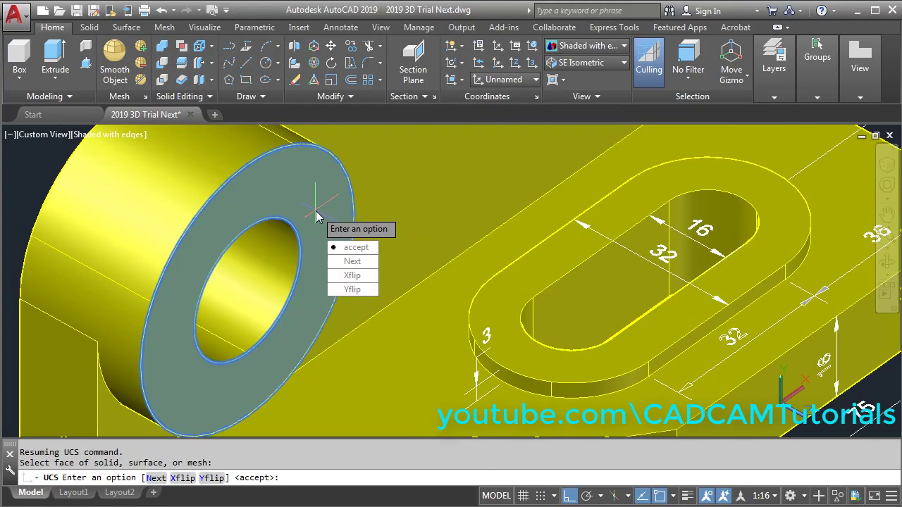
pyautogui.press('Return')
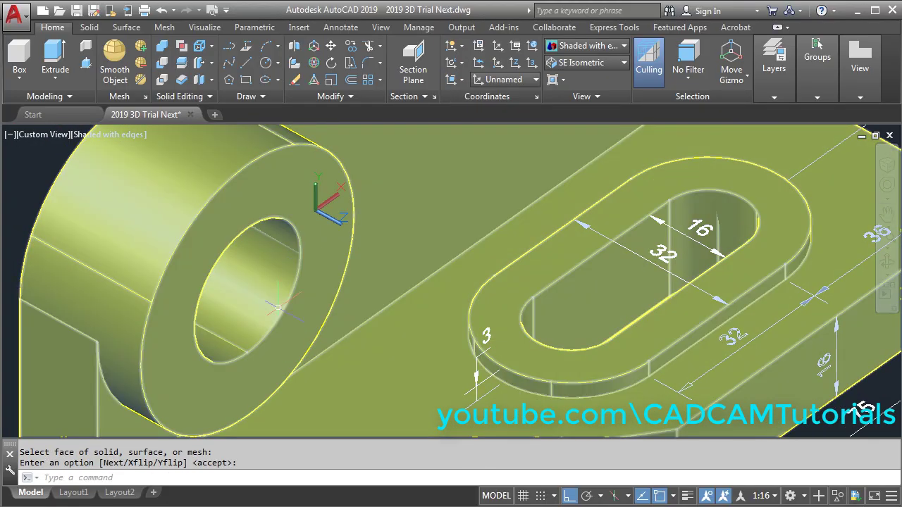
pyautogui.scroll(4, 342, 303)
pyautogui.scroll(-3, 360, 283)
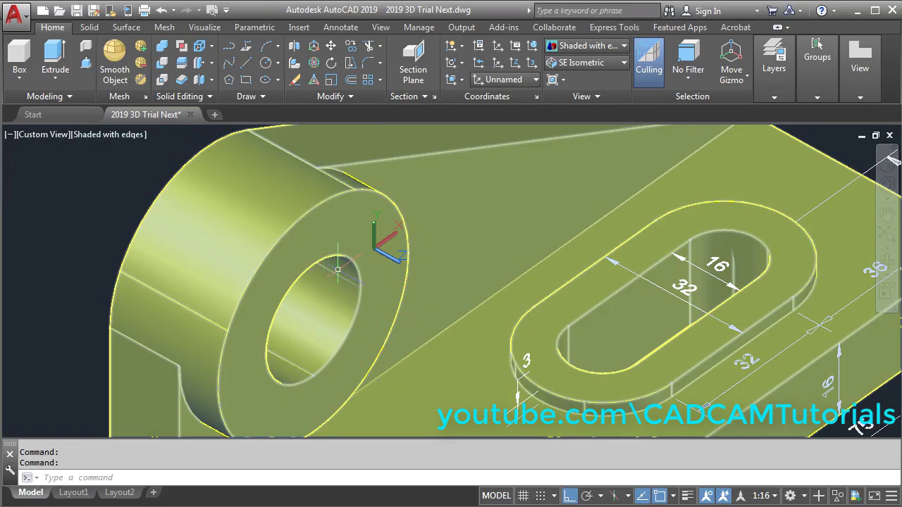
# Add a diameter dimension to the cylinder's inner hole, with its text placed beyond the cylinder's upper edge.
pyautogui.click(343, 28)
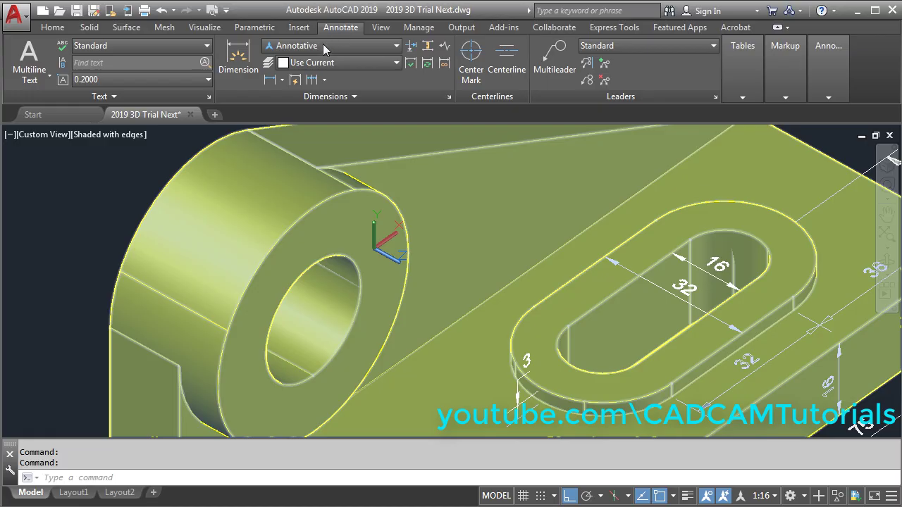
pyautogui.click(282, 80)
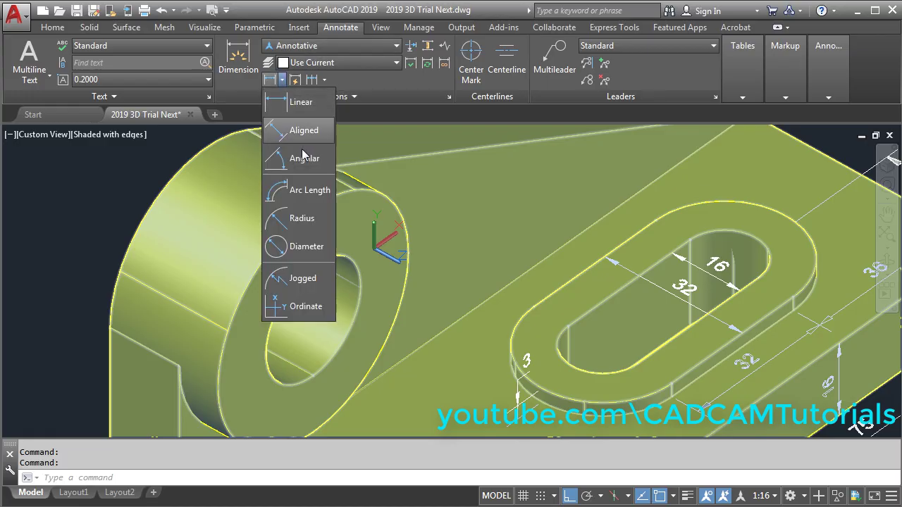
pyautogui.click(302, 247)
pyautogui.moveTo(416, 303); pyautogui.dragTo(359, 317, button='middle')
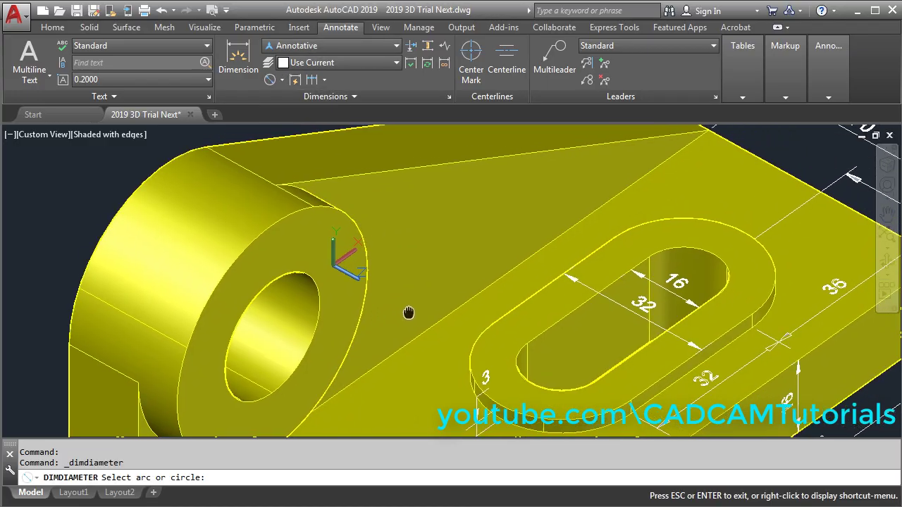
pyautogui.click(302, 287)
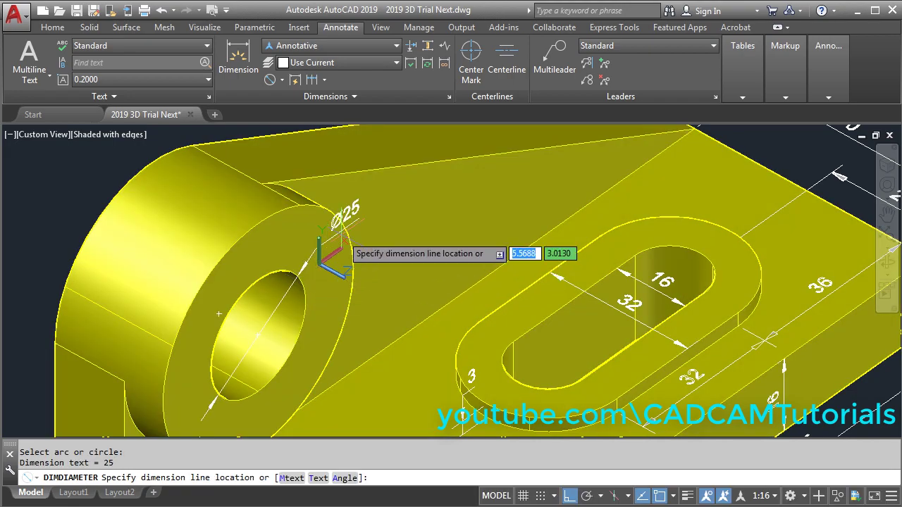
pyautogui.click(371, 209)
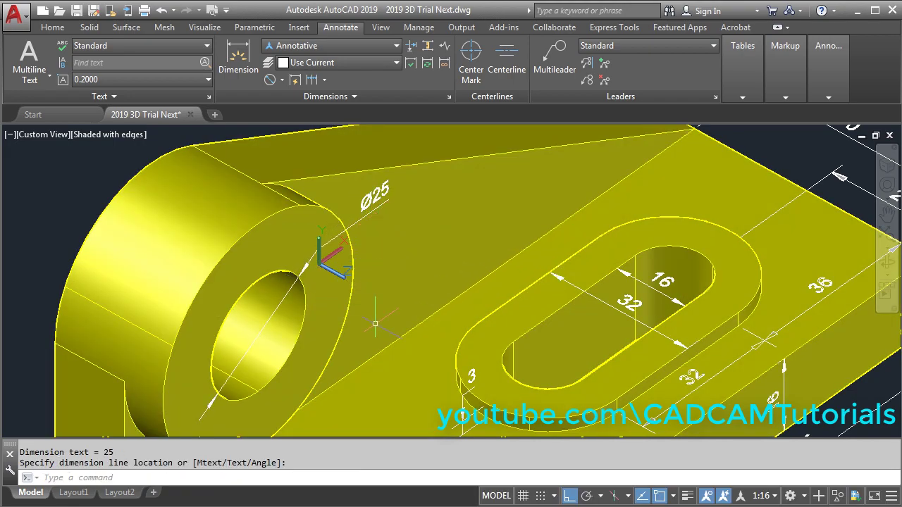
# Add a diameter dimension to the cylinder's outer circle, with its text placed beyond the cylinder's lower edge, above the base plate.
pyautogui.moveTo(385, 317); pyautogui.dragTo(313, 288, button='middle')
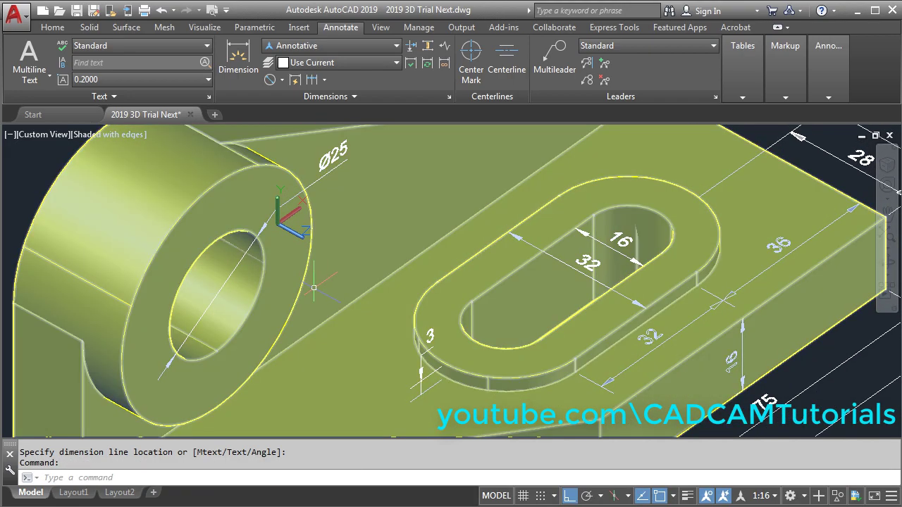
pyautogui.click(271, 80)
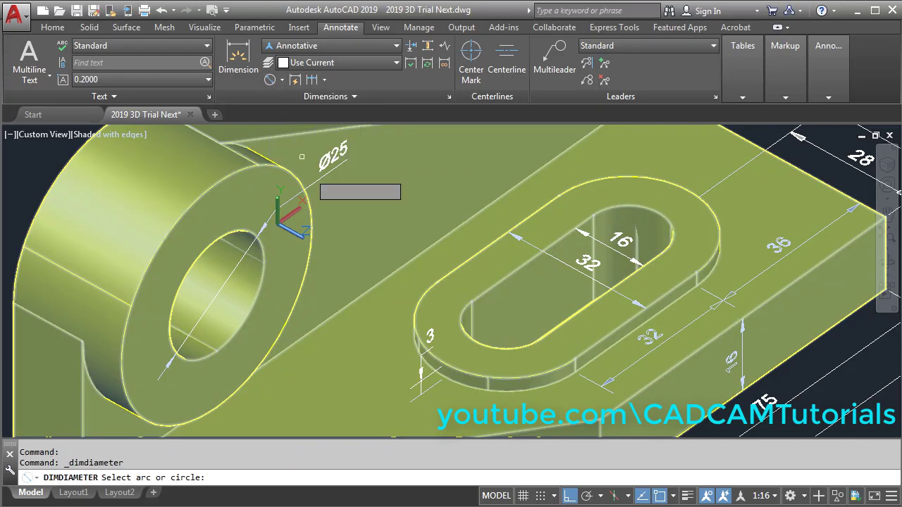
pyautogui.click(295, 305)
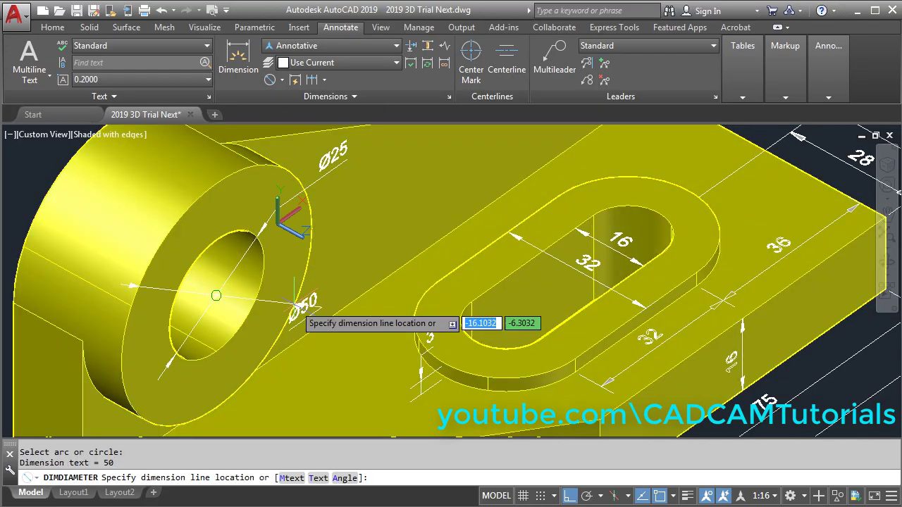
pyautogui.click(308, 378)
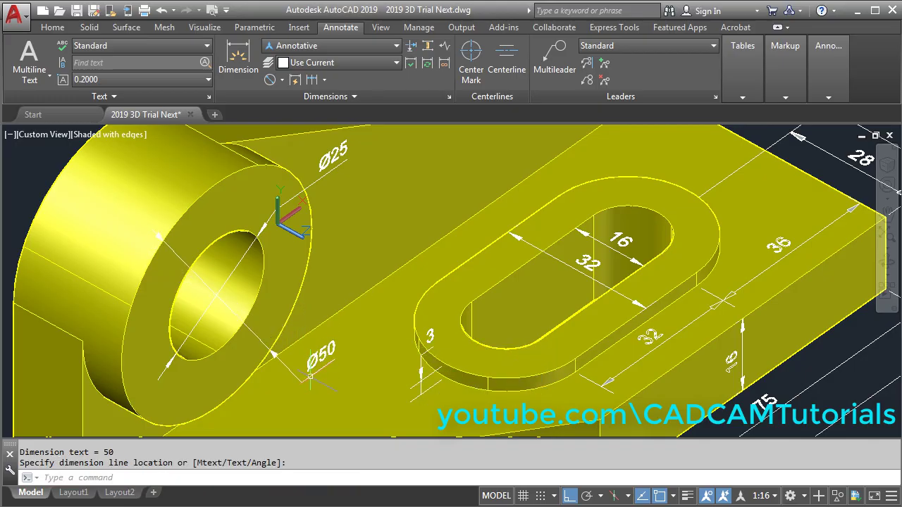
pyautogui.scroll(-2, 453, 277)
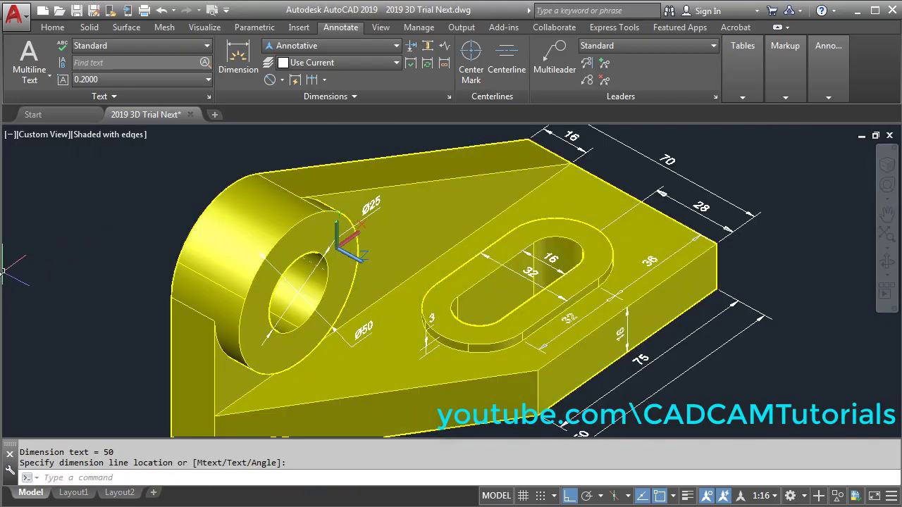
# Check the reference drawing in Windows Photo Viewer and align the UCS in AutoCAD to the narrow end face below the cylinder.
pyautogui.hotkey('alt', 'Tab')
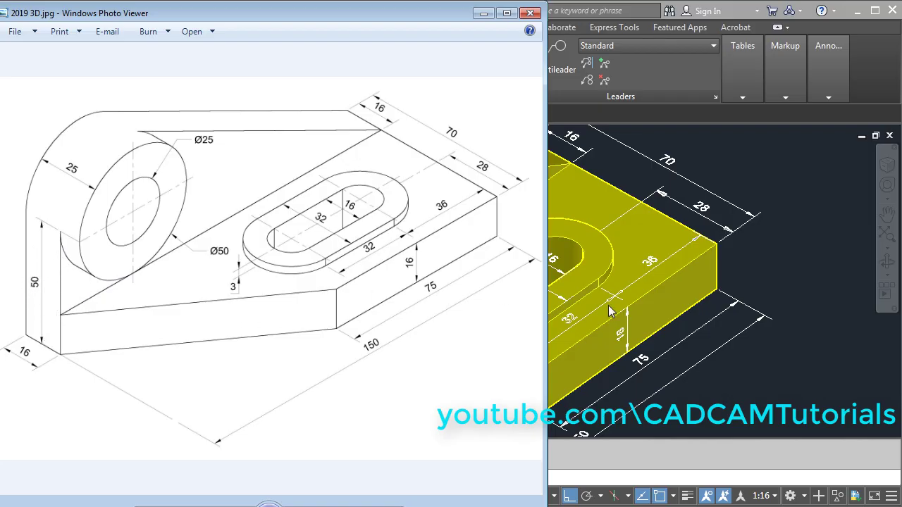
pyautogui.hotkey('alt', 'Tab')
pyautogui.click(52, 28)
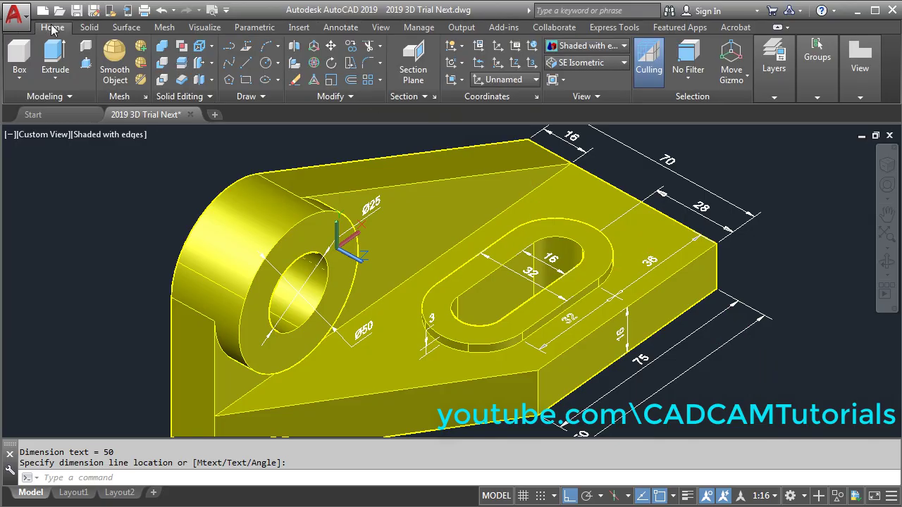
pyautogui.click(457, 80)
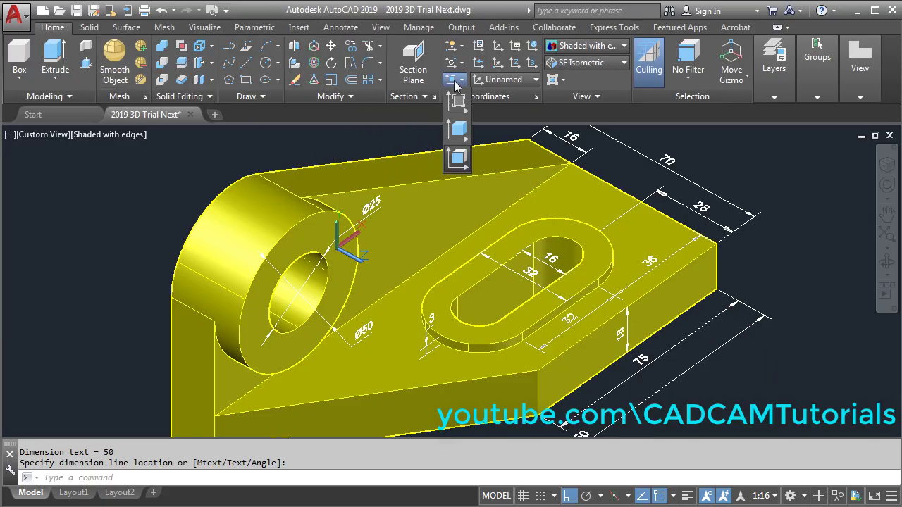
pyautogui.click(458, 160)
pyautogui.keyDown('shift'); pyautogui.moveTo(409, 164); pyautogui.dragTo(293, 282, button='middle'); pyautogui.keyUp('shift')
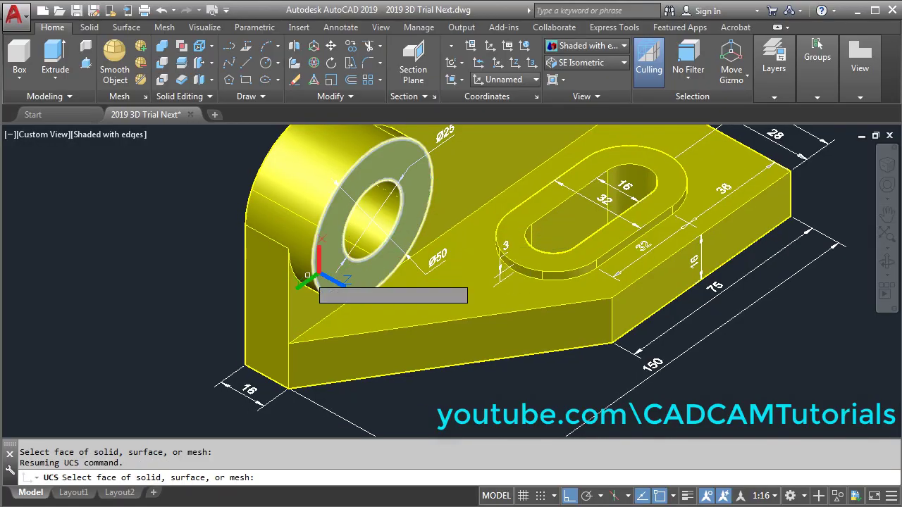
pyautogui.click(267, 307)
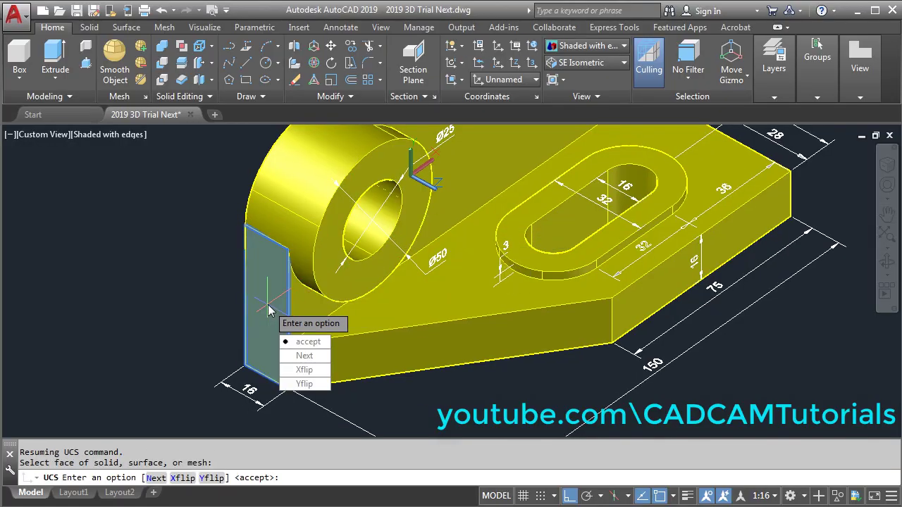
pyautogui.press('Return')
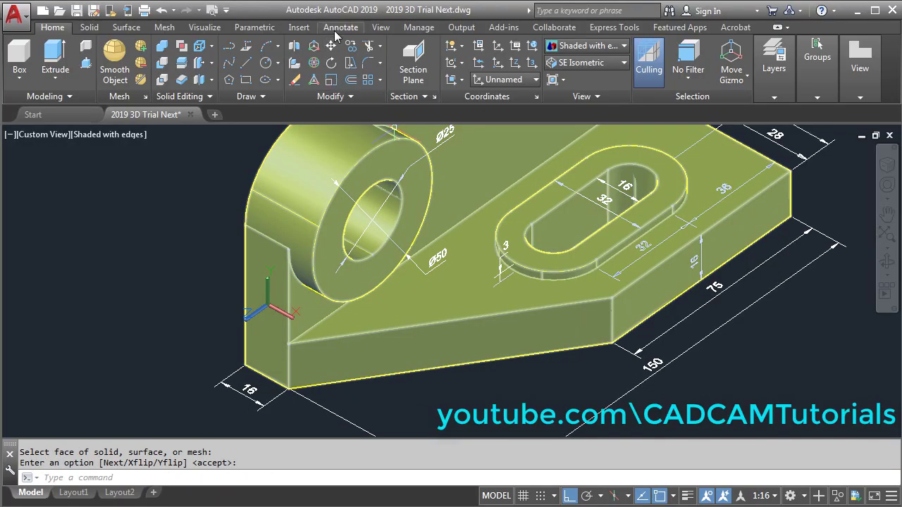
# Add a linear dimension for the narrow end face's height, between the midpoints of its upper and lower edges, placed on the face.
pyautogui.click(340, 28)
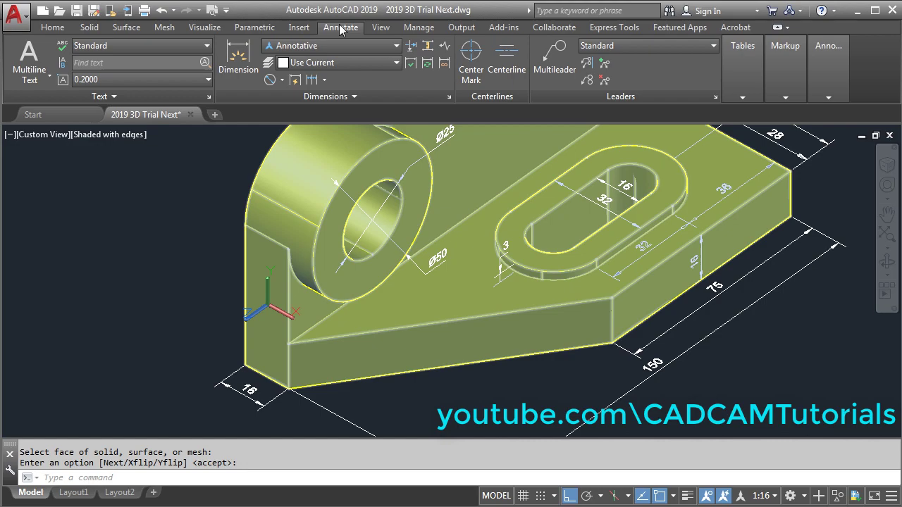
pyautogui.click(283, 81)
pyautogui.click(300, 102)
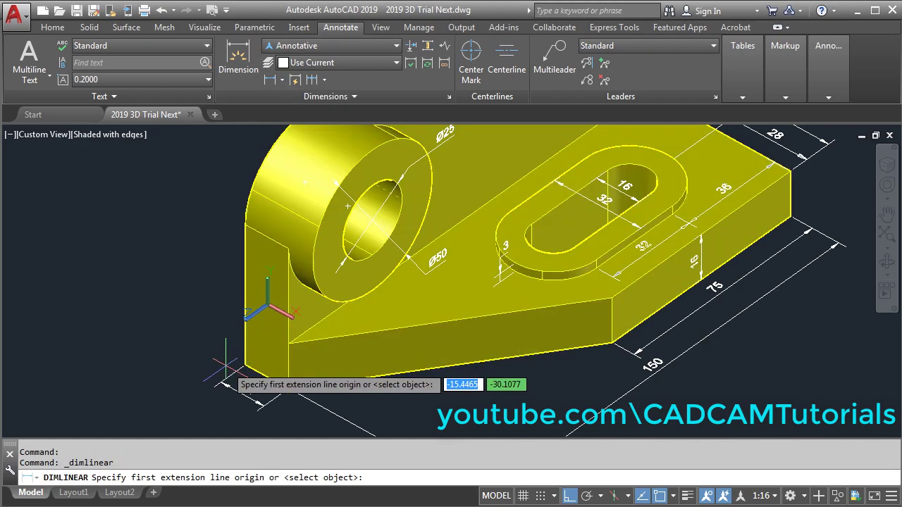
pyautogui.scroll(2, 232, 335)
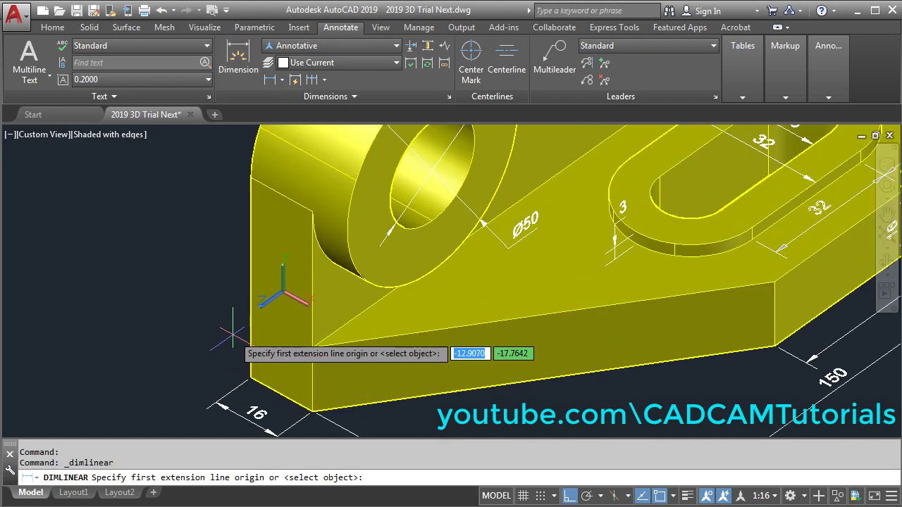
pyautogui.click(281, 197)
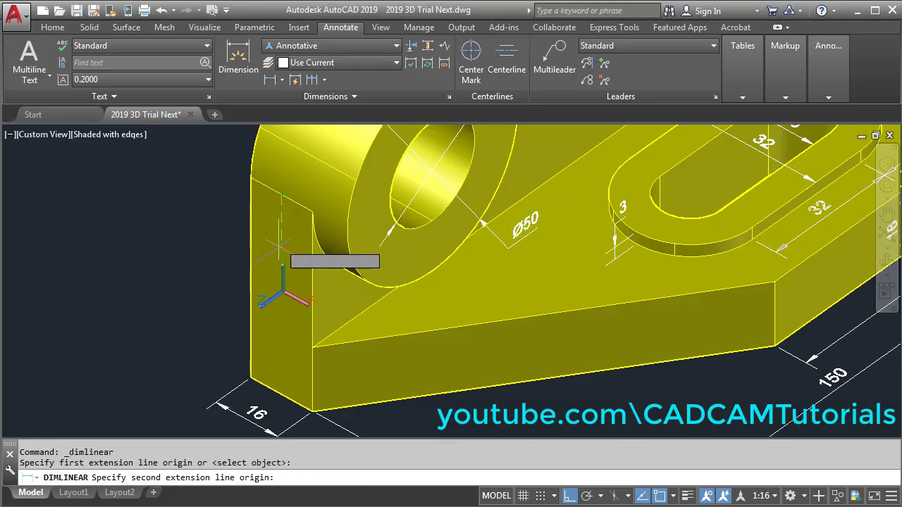
pyautogui.click(281, 396)
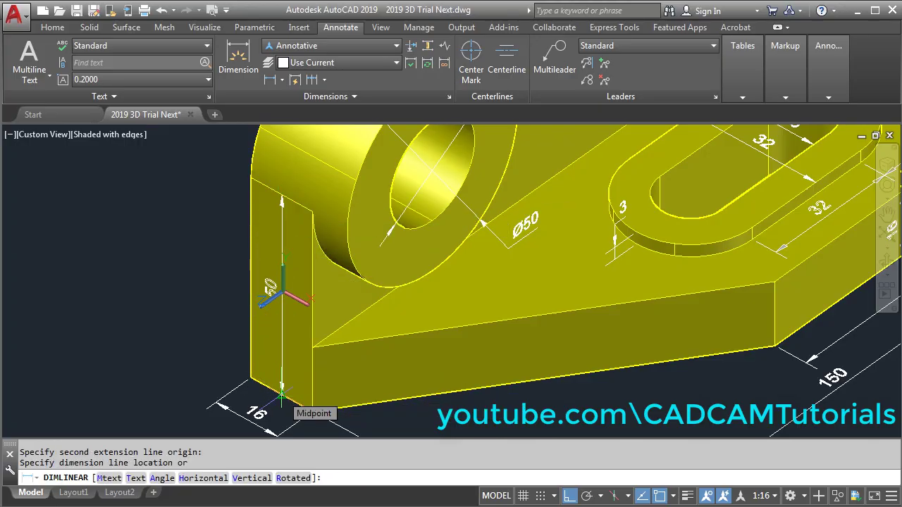
pyautogui.click(281, 396)
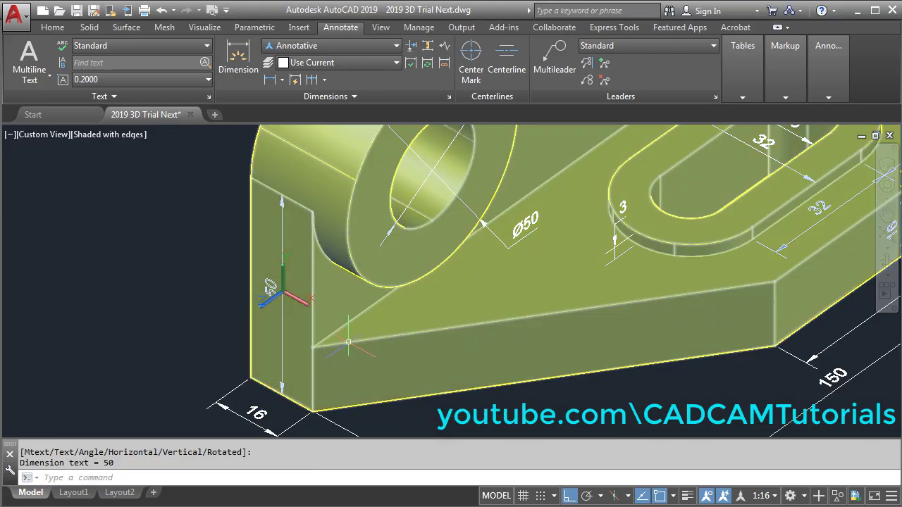
# Add a linear dimension for the cylinder's length, starting at its rear lower endpoint and placed along the cylinder's side.
pyautogui.scroll(-3, 374, 237)
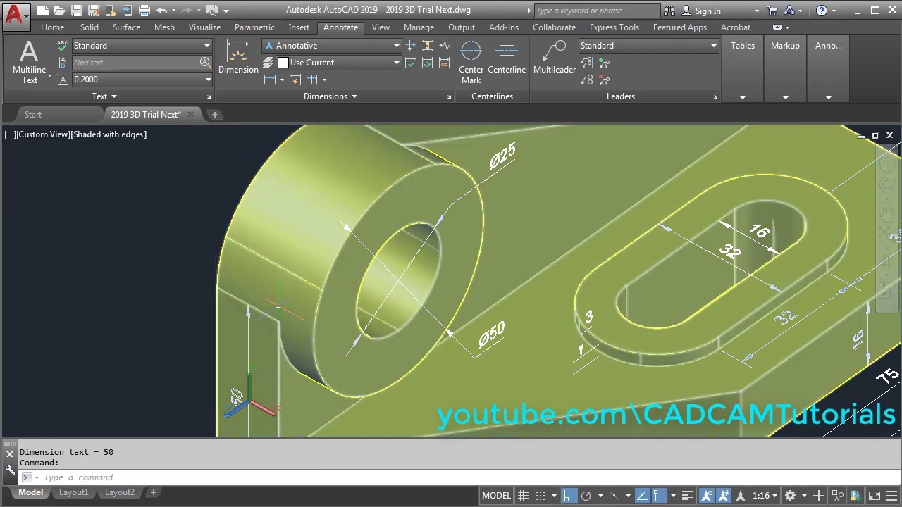
pyautogui.click(268, 81)
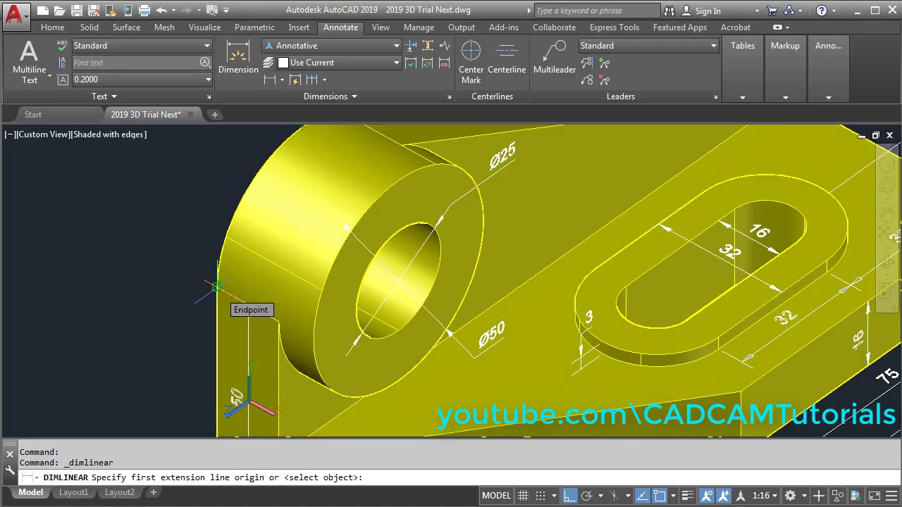
pyautogui.click(217, 287)
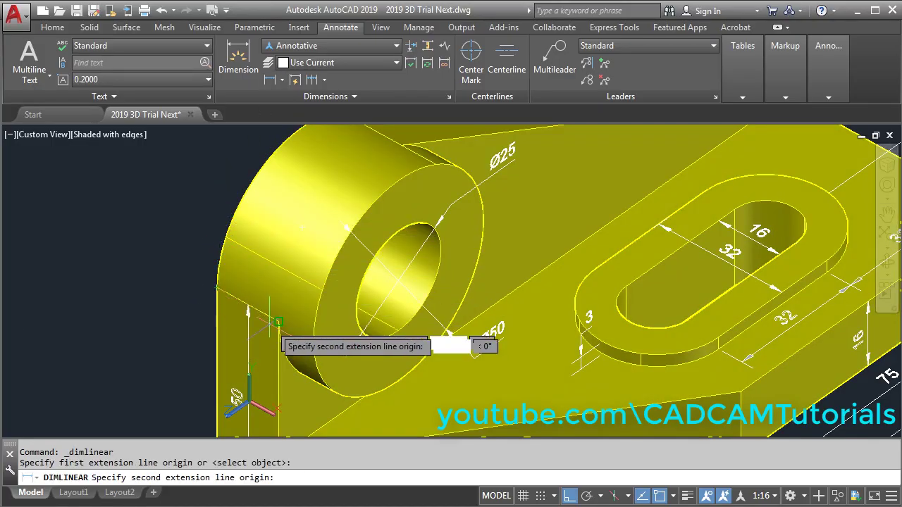
pyautogui.click(313, 341)
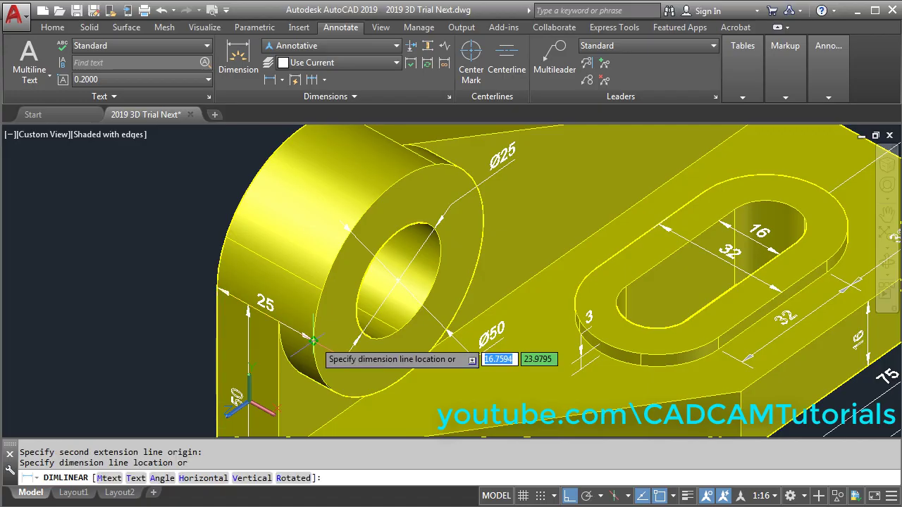
pyautogui.click(291, 311)
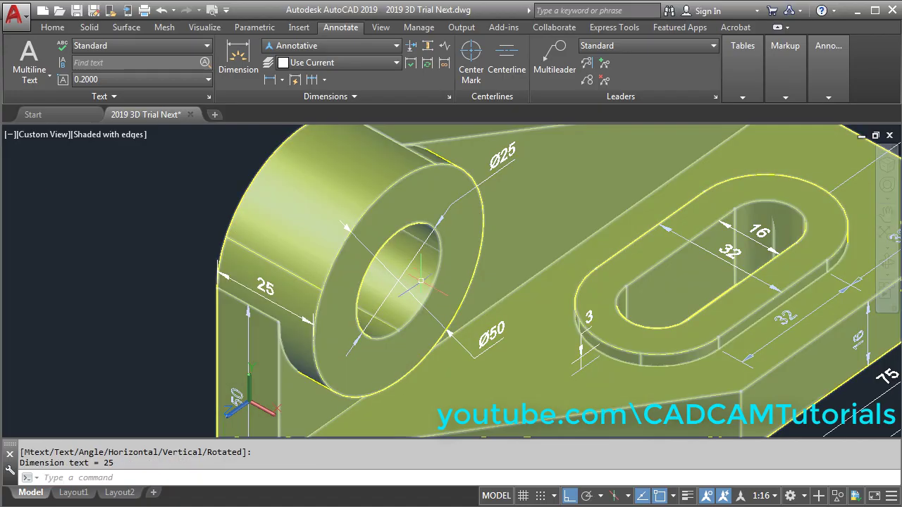
# Check the dimensions against the reference drawing in Windows Photo Viewer and align the UCS in AutoCAD to the current view.
pyautogui.middleClick(418, 195)
pyautogui.middleClick(418, 196)
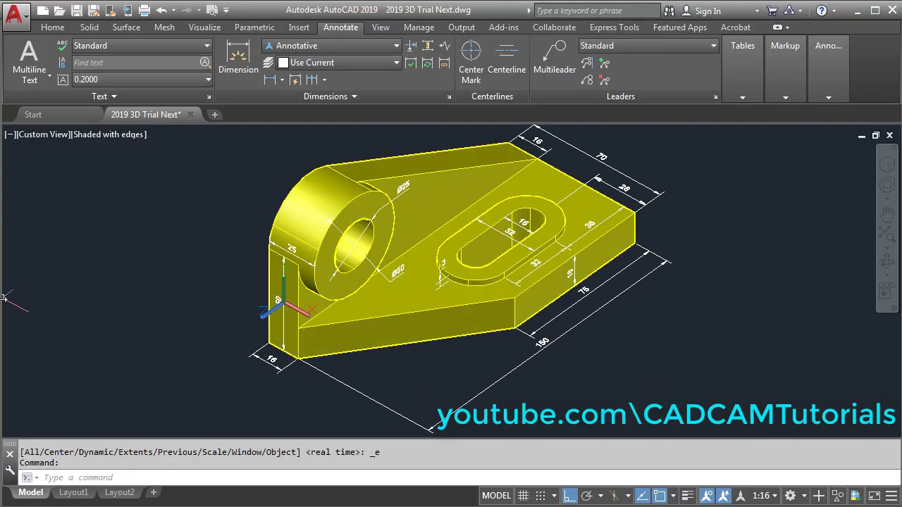
pyautogui.hotkey('alt', 'Tab')
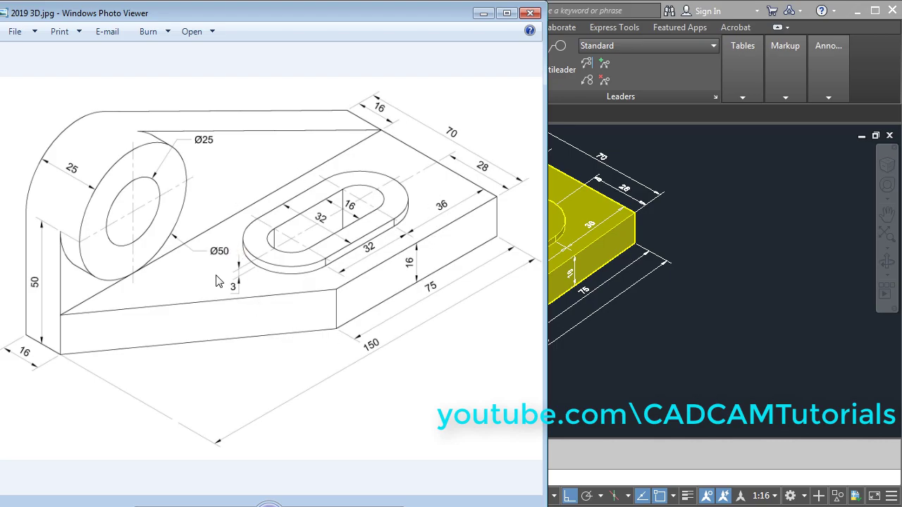
pyautogui.hotkey('alt', 'Tab')
pyautogui.scroll(-3, 584, 365)
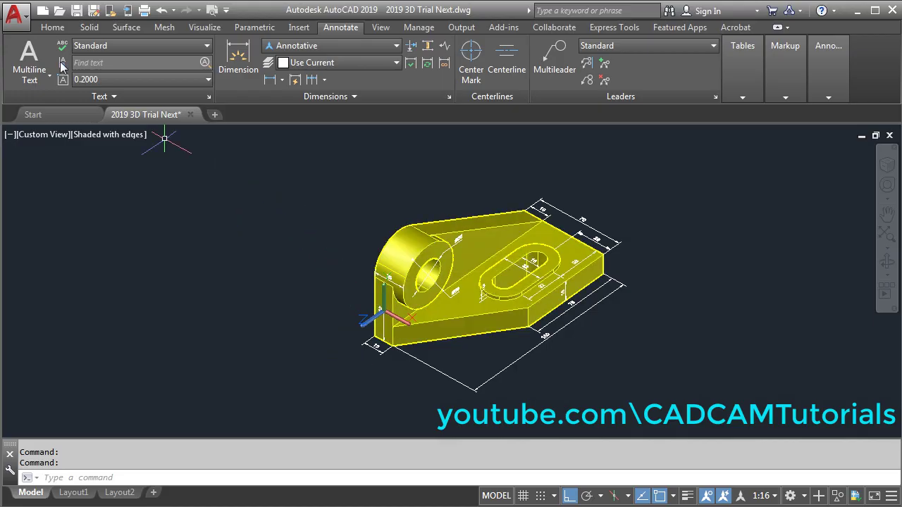
pyautogui.click(52, 28)
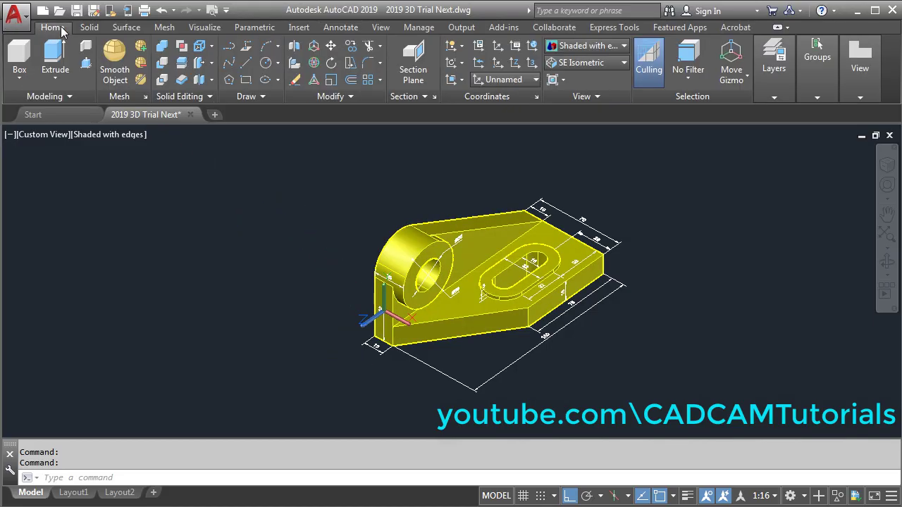
pyautogui.click(463, 78)
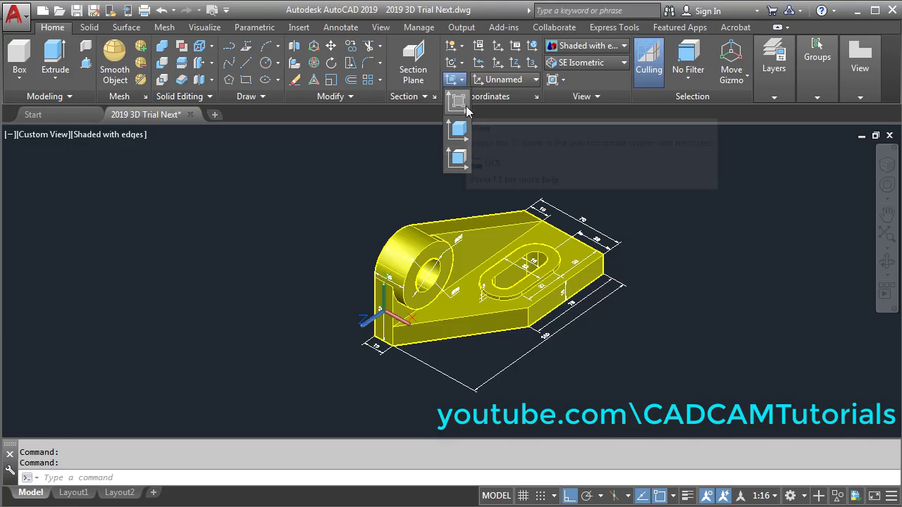
pyautogui.click(460, 106)
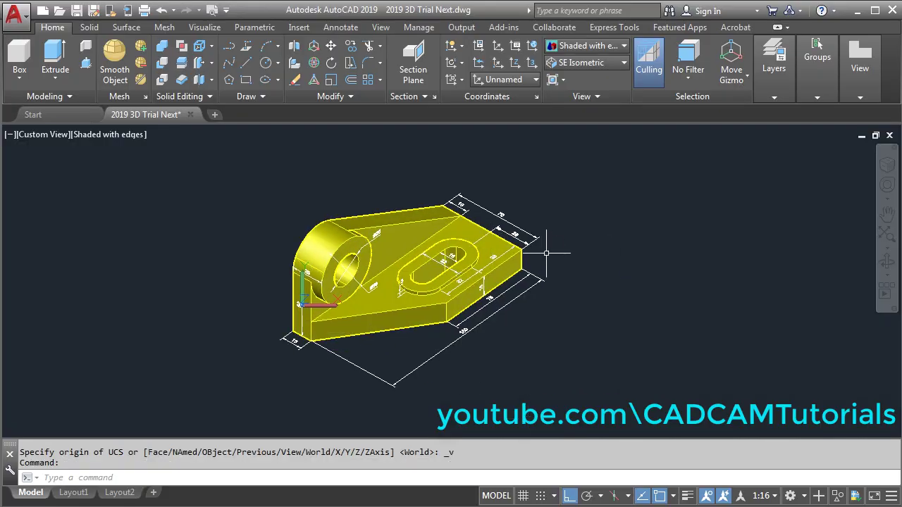
pyautogui.write('I')
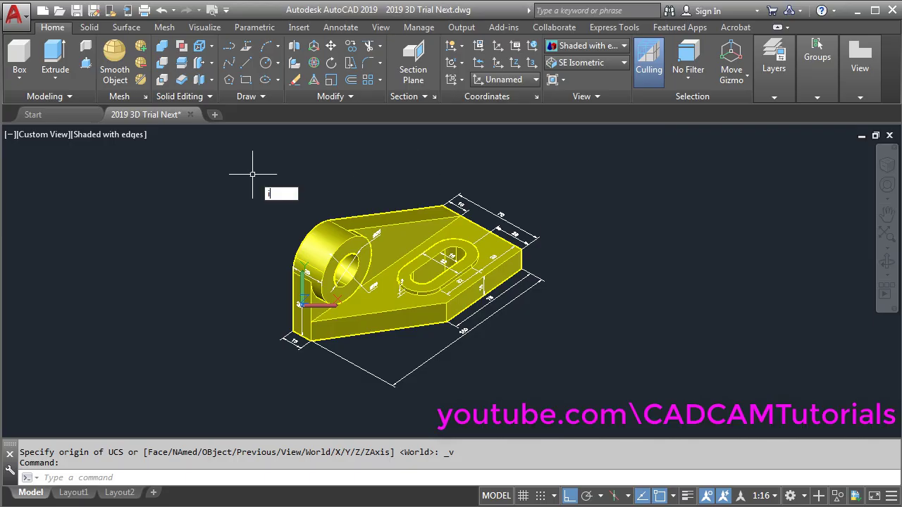
pyautogui.press('Return')
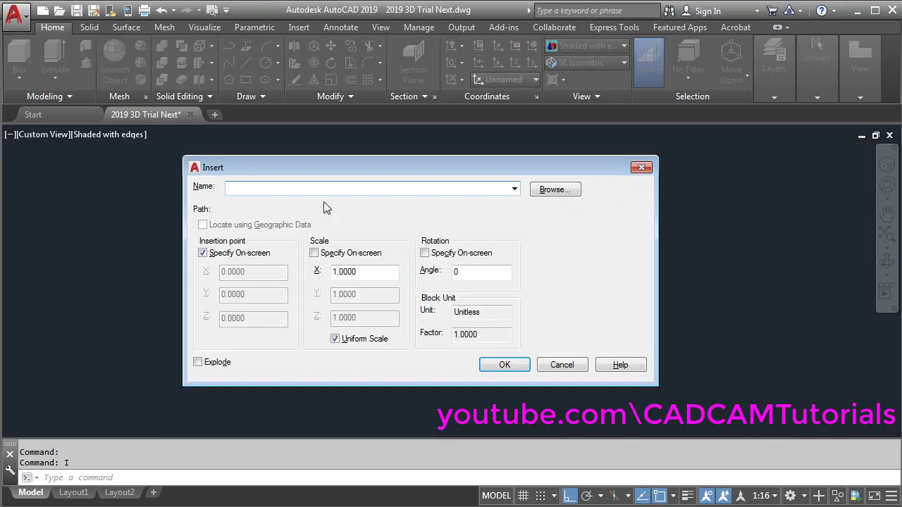
pyautogui.click(570, 193)
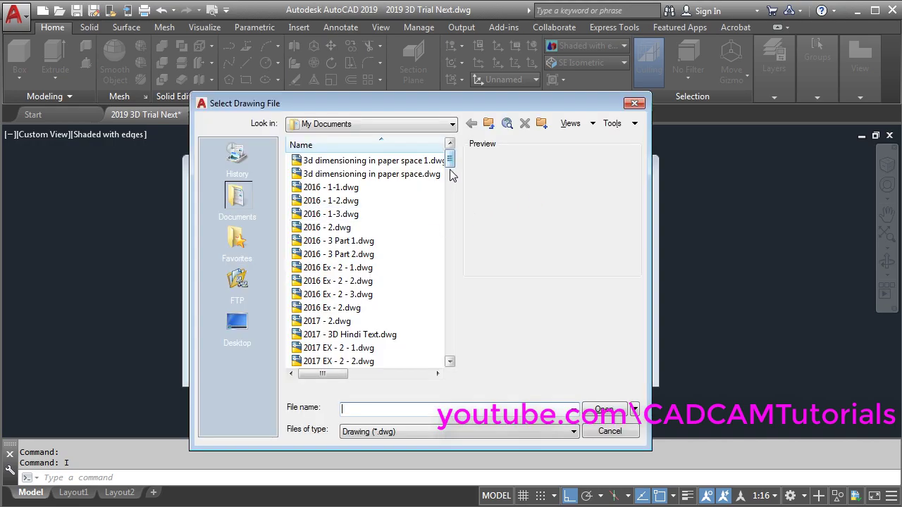
pyautogui.moveTo(451, 167); pyautogui.dragTo(449, 272)
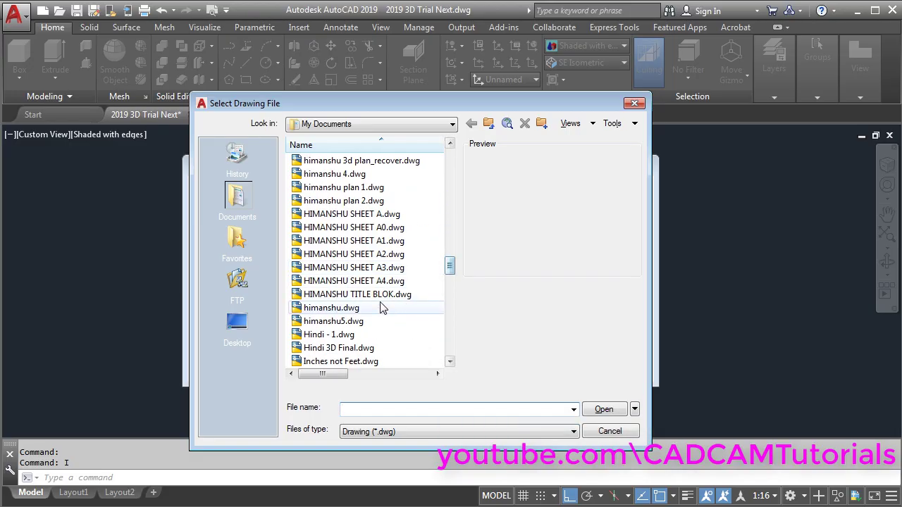
pyautogui.click(379, 281)
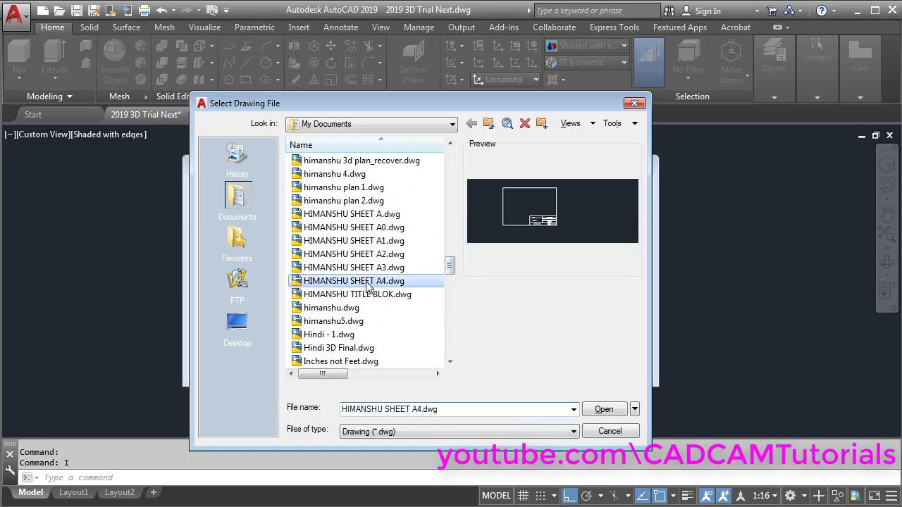
pyautogui.click(605, 410)
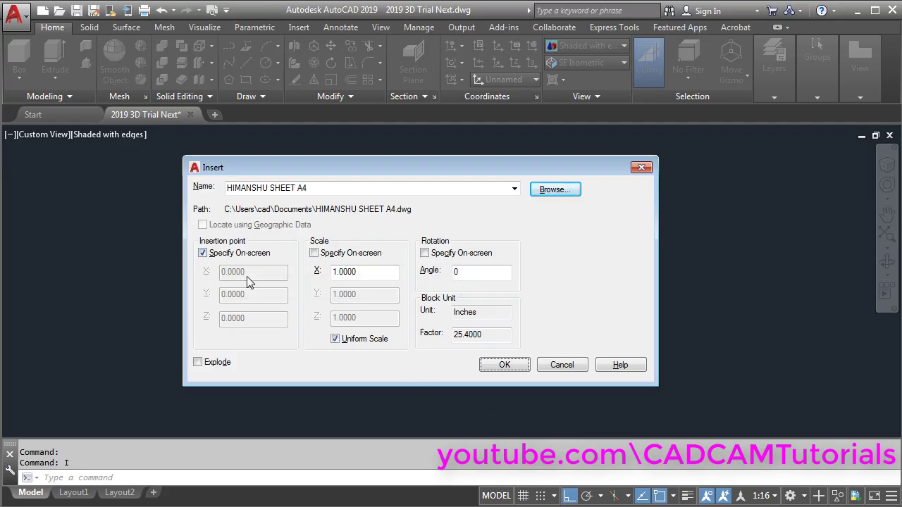
pyautogui.click(359, 275)
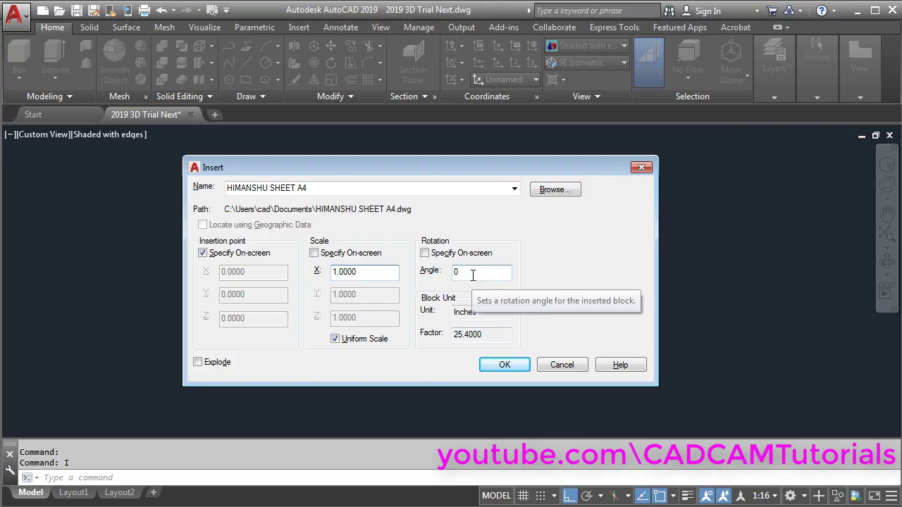
pyautogui.click(505, 365)
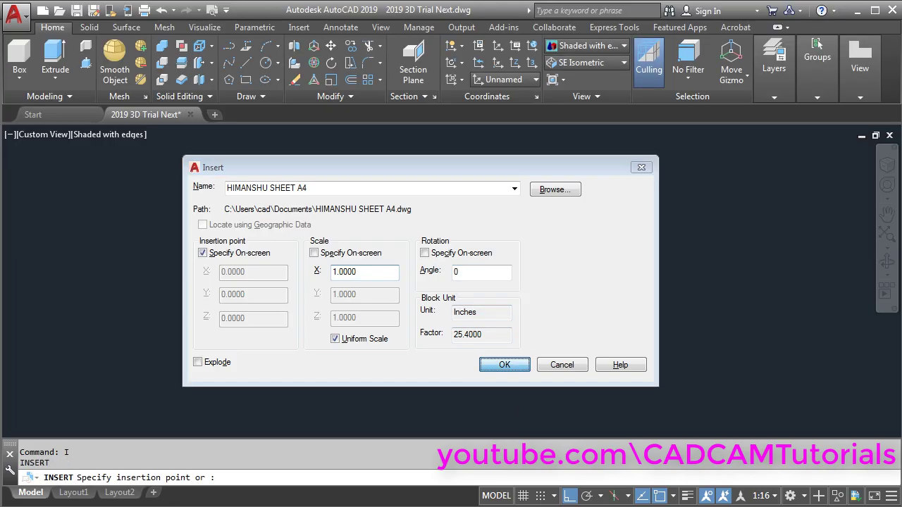
pyautogui.scroll(-10, 491, 354)
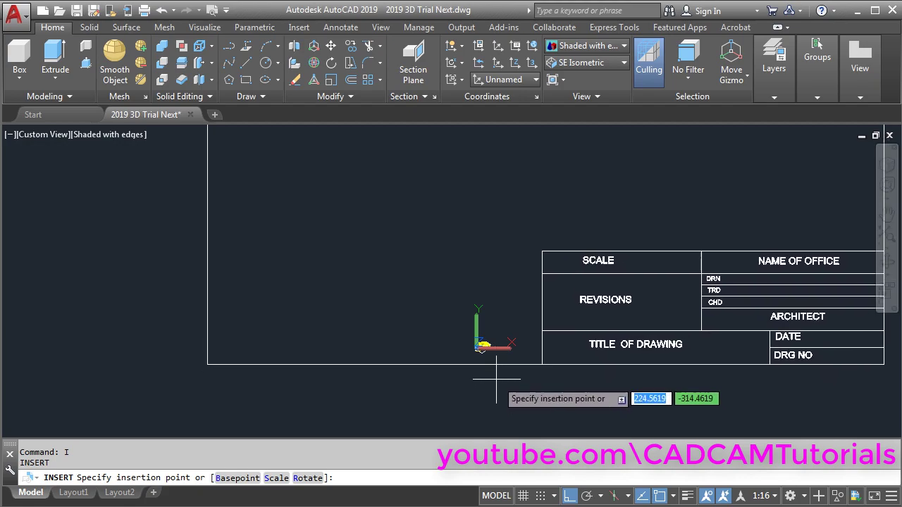
pyautogui.press('Escape')
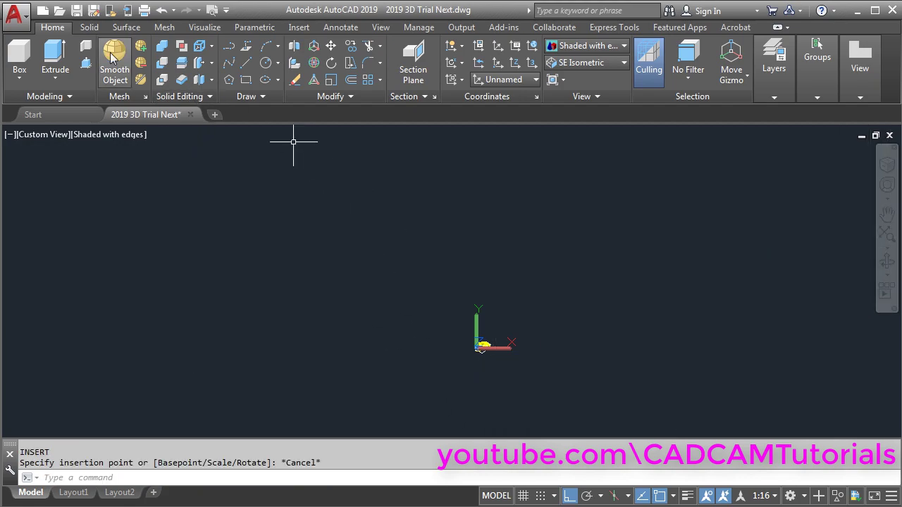
# Open the A4 sheet drawing containing the border and title block from My Documents.
pyautogui.click(60, 11)
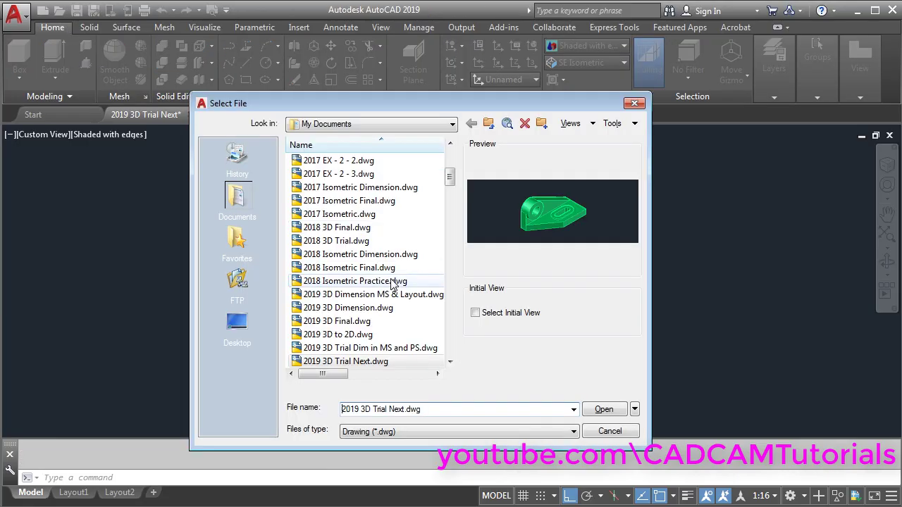
pyautogui.click(372, 336)
pyautogui.scroll(-10, 373, 303)
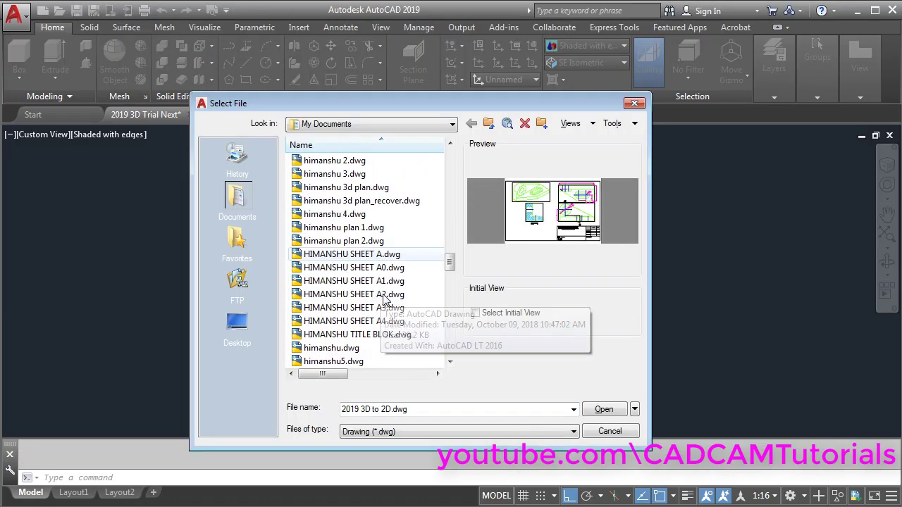
pyautogui.click(389, 320)
pyautogui.click(604, 411)
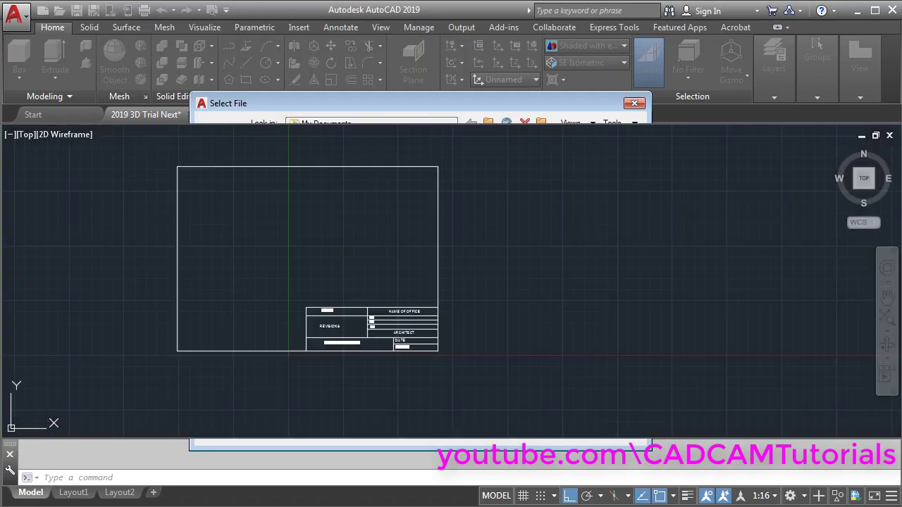
# Set the A4 sheet's insertion scale units to Millimeters, and close the drawing with its changes saved.
pyautogui.write('u')
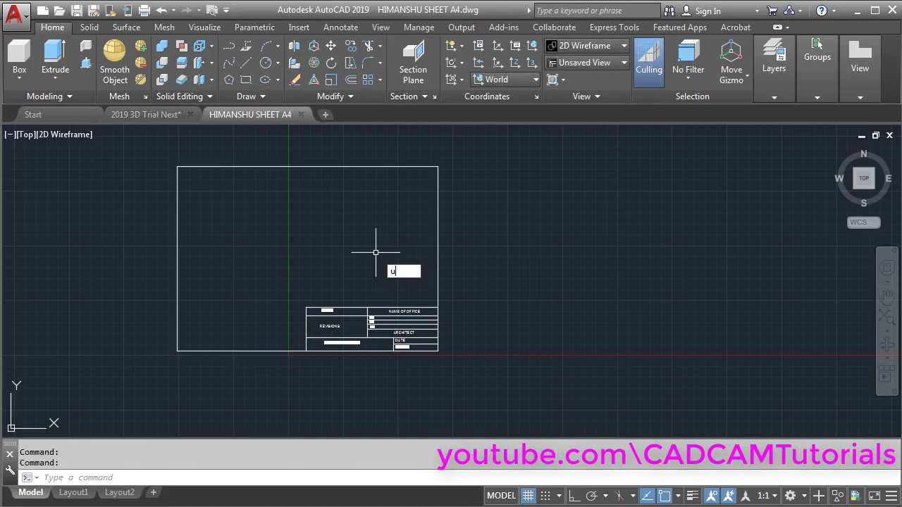
pyautogui.press('Return')
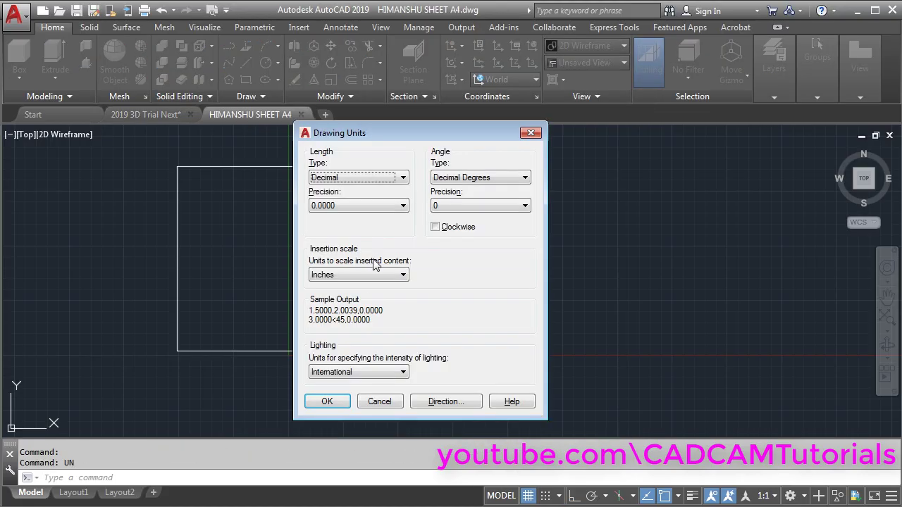
pyautogui.click(352, 276)
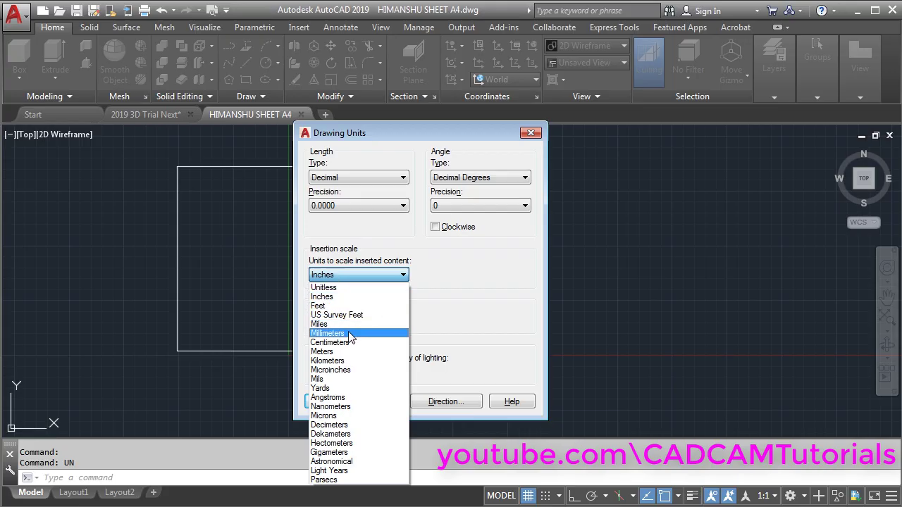
pyautogui.click(349, 334)
pyautogui.click(324, 401)
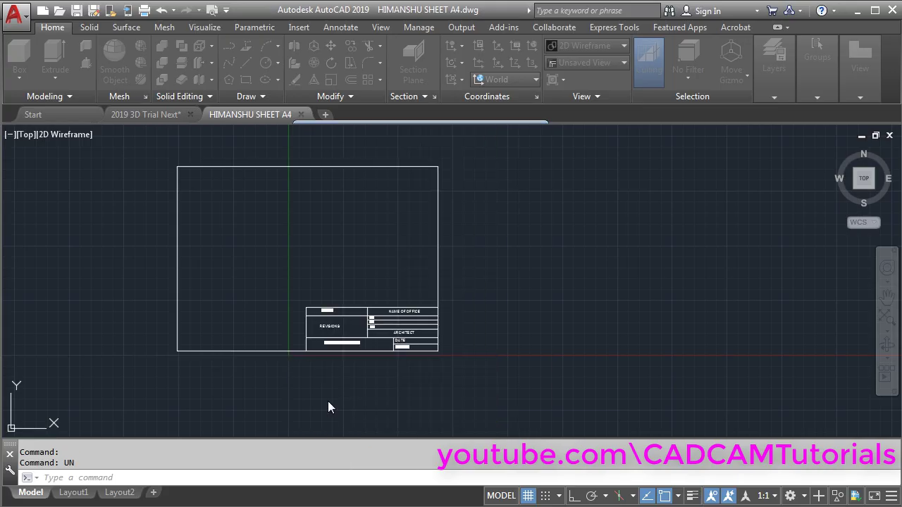
pyautogui.click(304, 114)
pyautogui.click(446, 294)
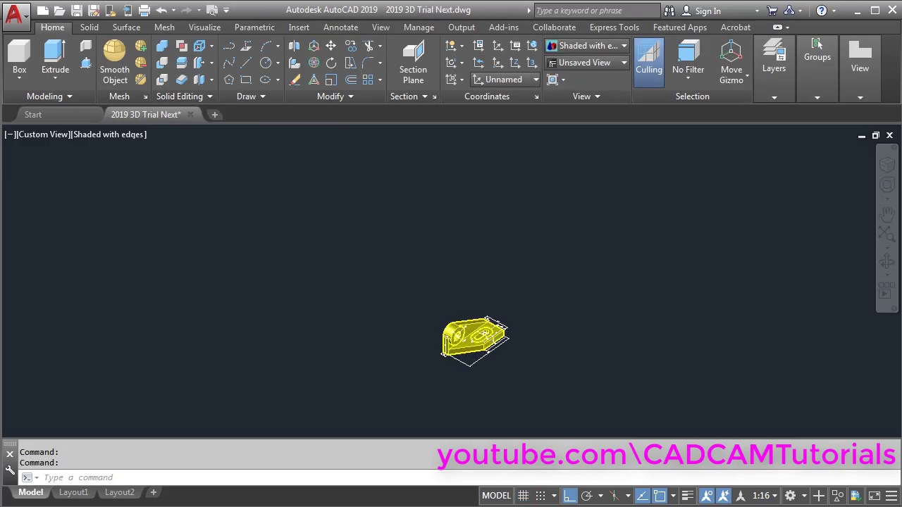
# Check the insertion scale units of the bracket drawing without changing them.
pyautogui.middleClick(596, 364)
pyautogui.middleClick(596, 364)
pyautogui.write('u')
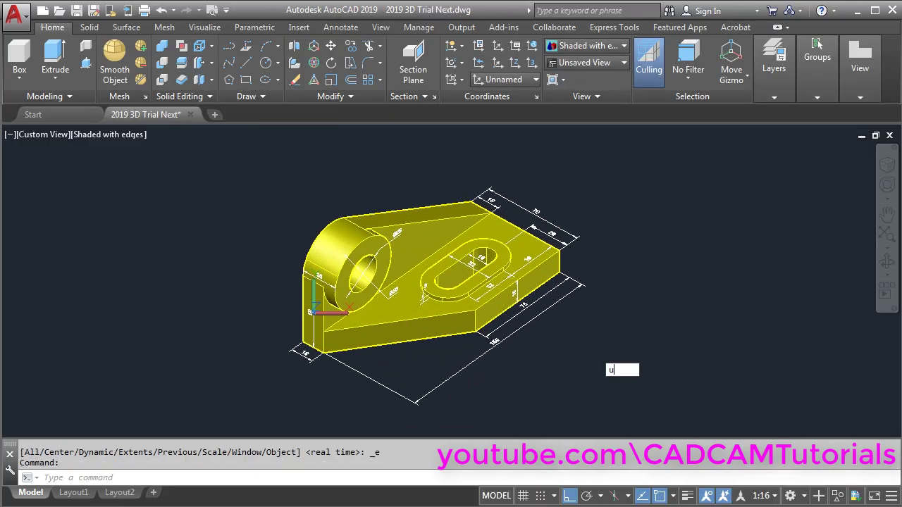
pyautogui.press('Return')
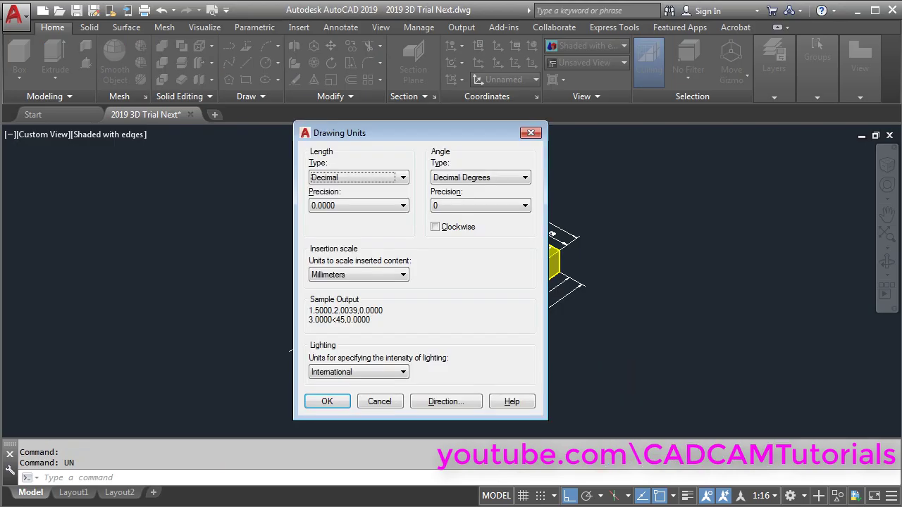
pyautogui.click(382, 402)
# Insert the A4 sheet drawing from My Documents as a block at uniform scale 1 and rotation 0, with an on-screen insertion point.
pyautogui.write('i')
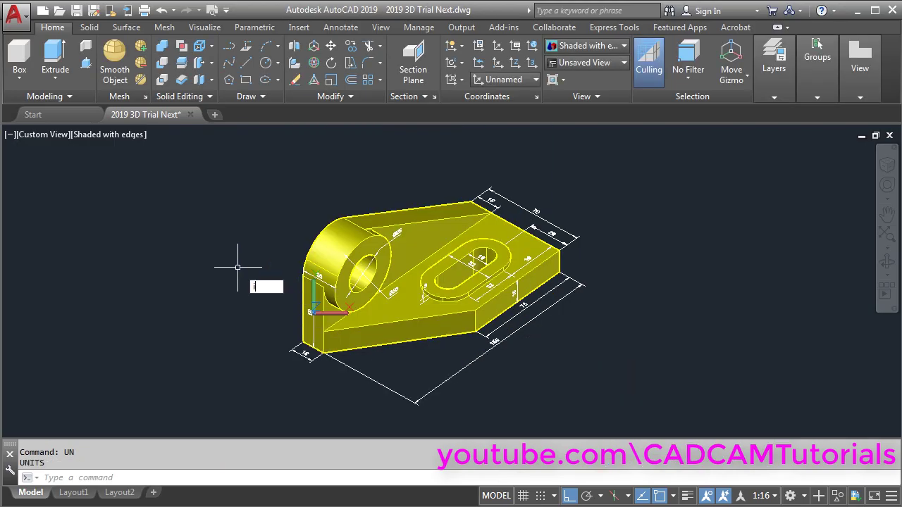
pyautogui.press('Return')
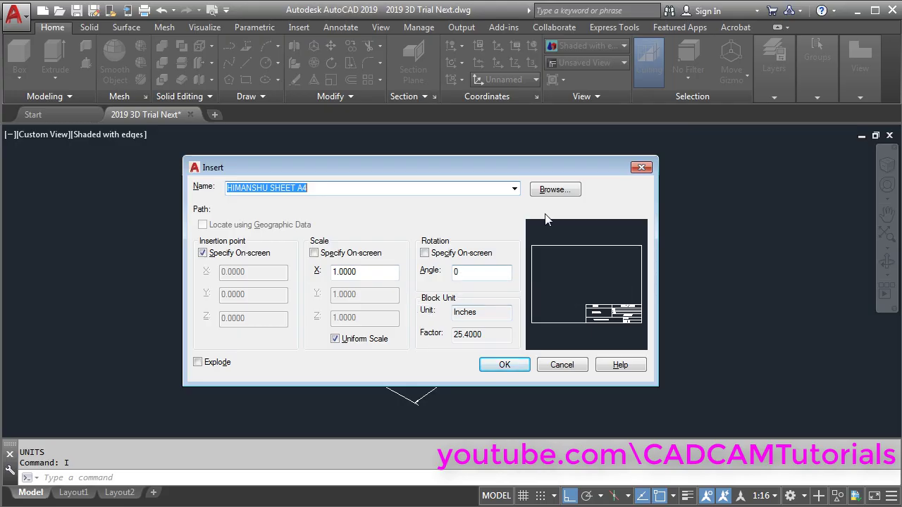
pyautogui.click(553, 191)
pyautogui.click(554, 192)
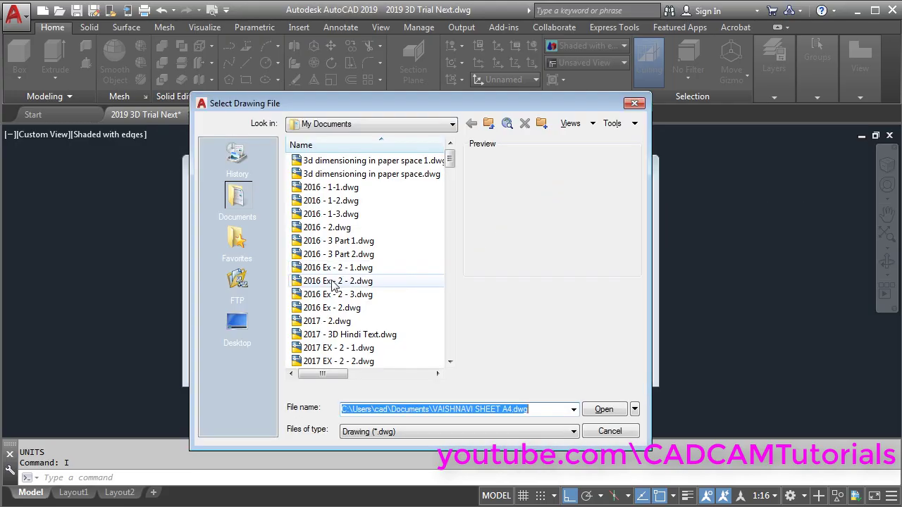
pyautogui.click(334, 282)
pyautogui.scroll(-12, 364, 291)
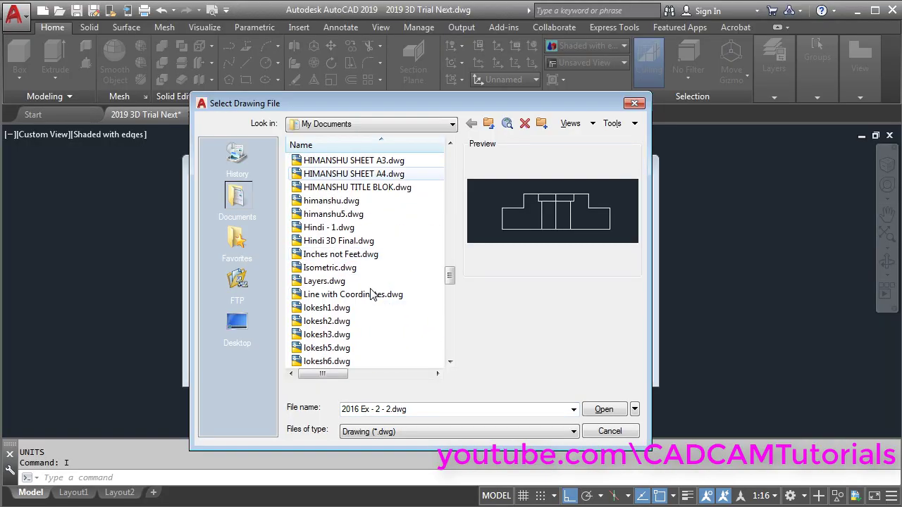
pyautogui.scroll(2, 373, 294)
pyautogui.click(373, 254)
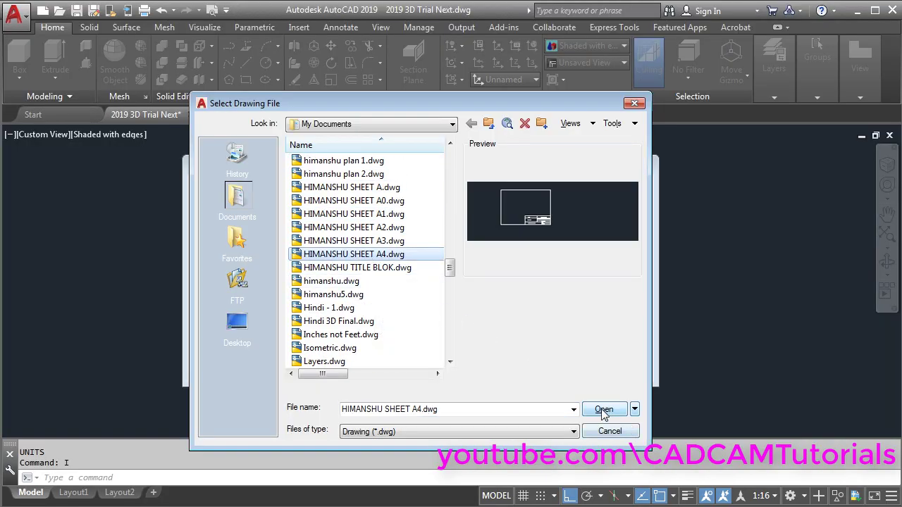
pyautogui.click(603, 410)
pyautogui.click(508, 363)
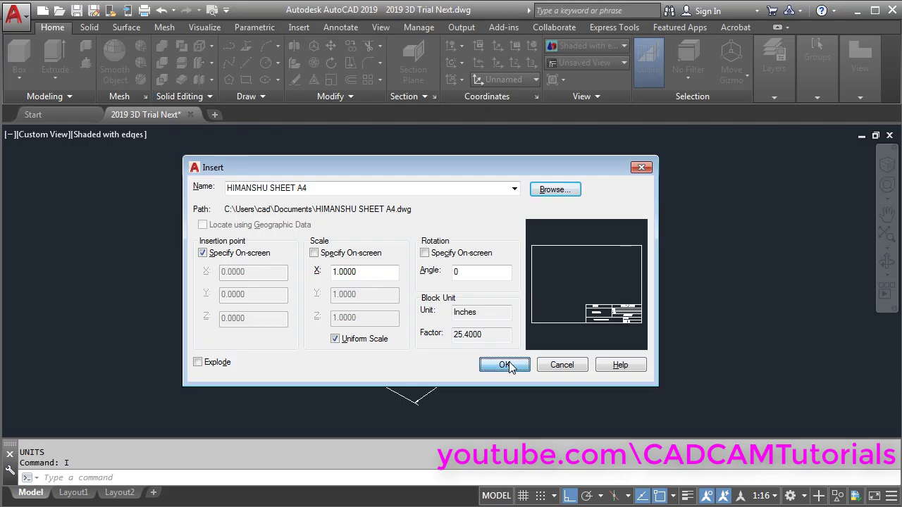
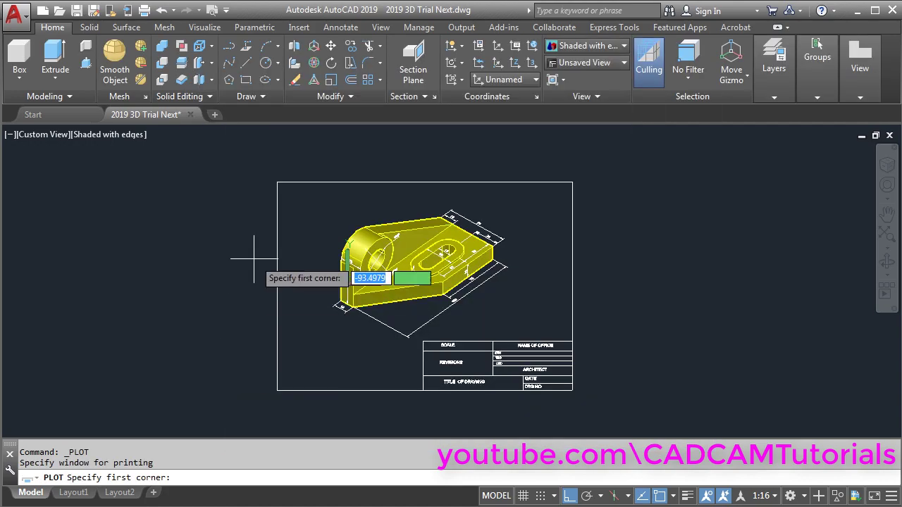
# Window the plot area from corner to opposite corner of the A4 sheet's border and preview the plot with as-displayed shading.
pyautogui.click(277, 182)
pyautogui.click(572, 391)
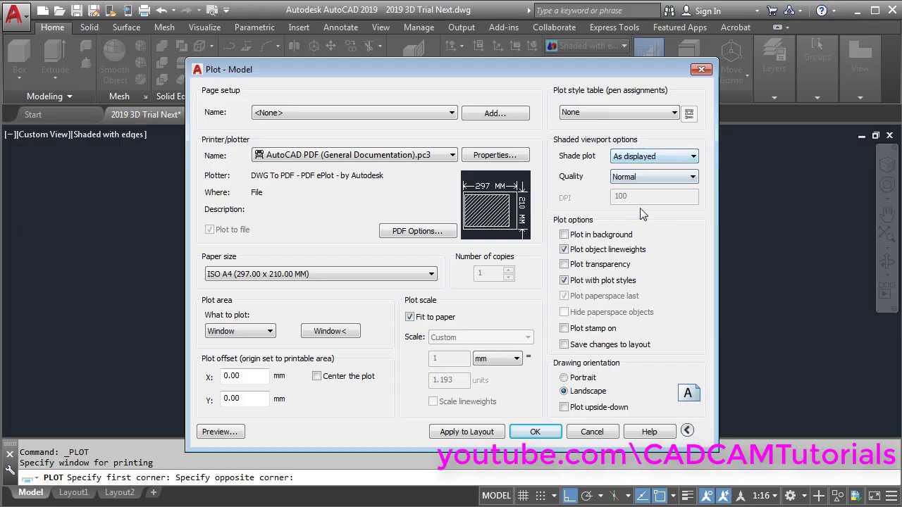
pyautogui.click(636, 176)
pyautogui.click(220, 432)
pyautogui.scroll(5, 383, 255)
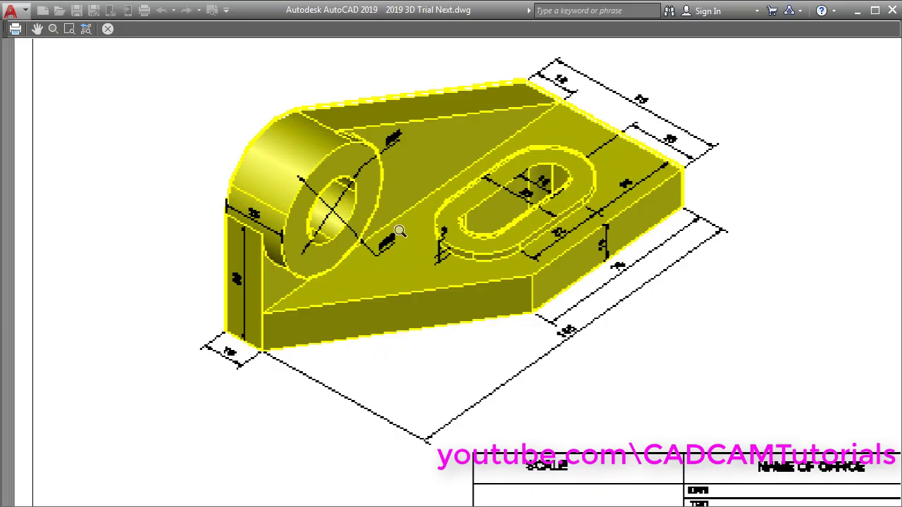
pyautogui.scroll(-4, 391, 229)
pyautogui.scroll(2, 415, 216)
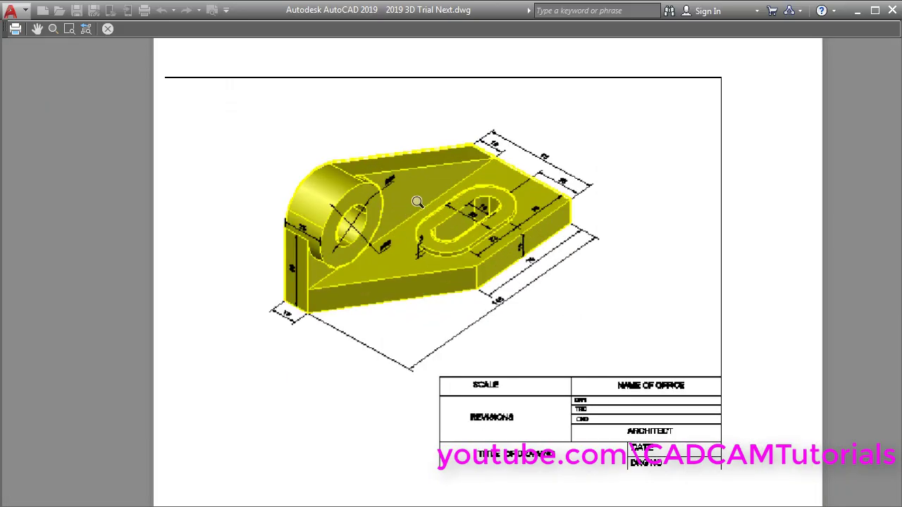
pyautogui.rightClick(418, 202)
pyautogui.click(447, 211)
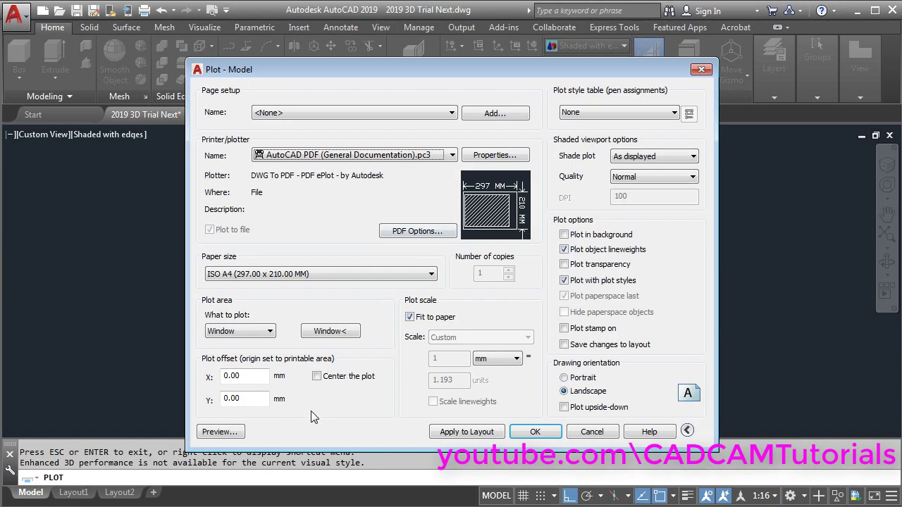
# Center the plot, set its shade plot to Legacy hidden, and assign the monochrome.ctb plot style table to all layouts.
pyautogui.click(317, 377)
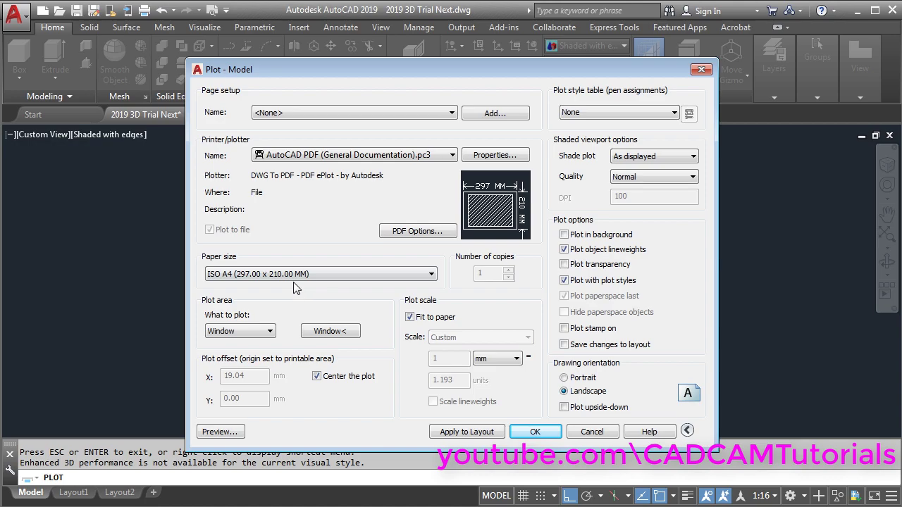
pyautogui.click(693, 157)
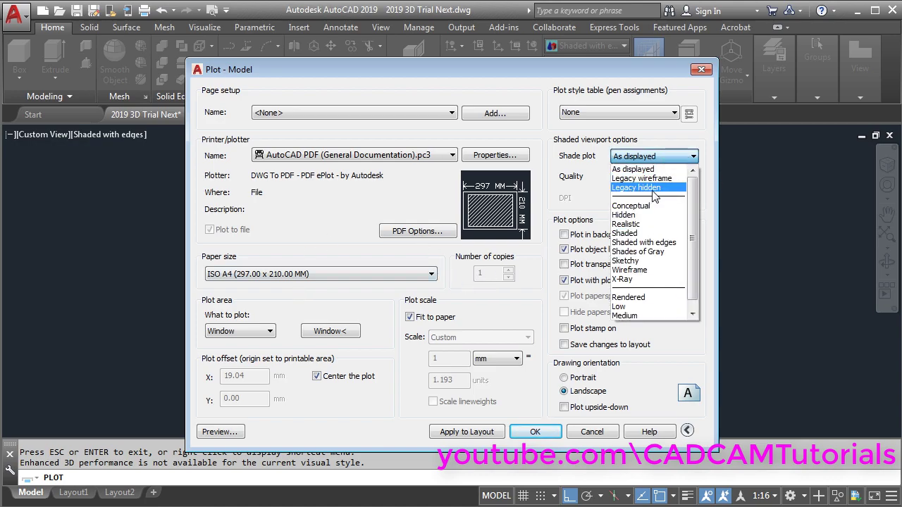
pyautogui.click(636, 188)
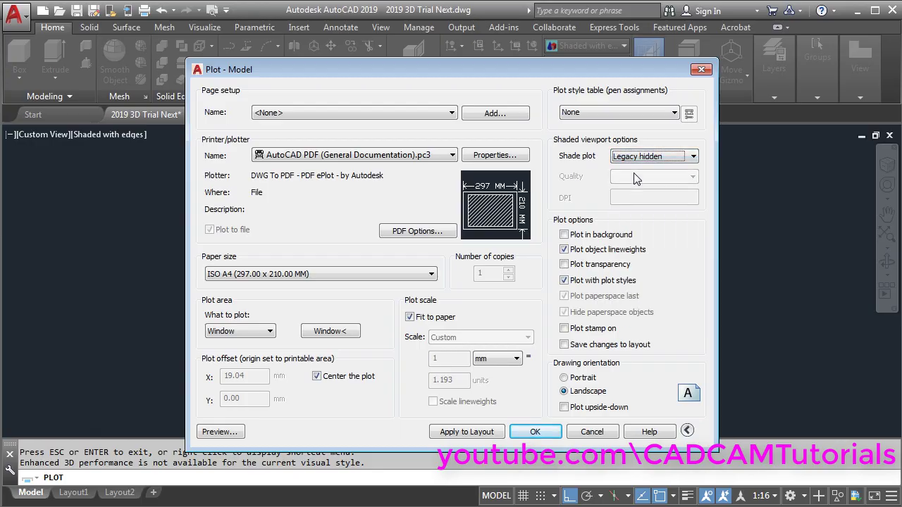
pyautogui.click(665, 112)
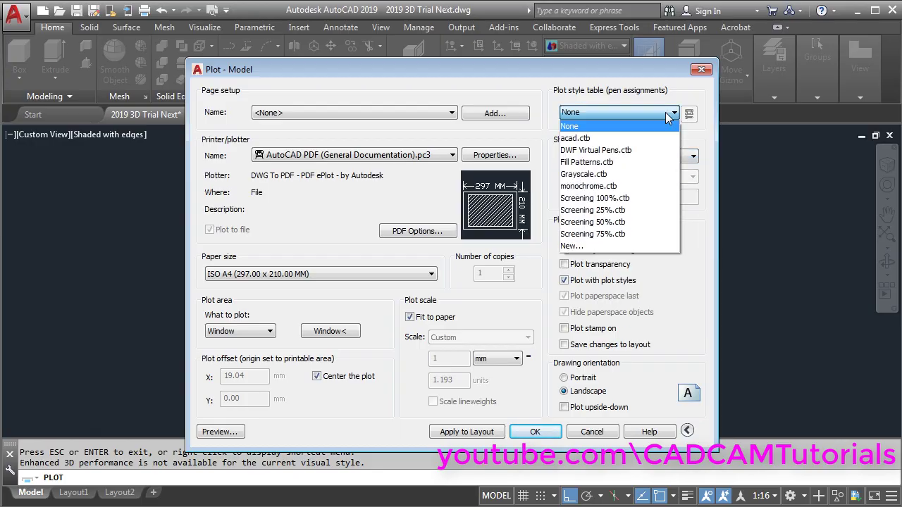
pyautogui.click(587, 186)
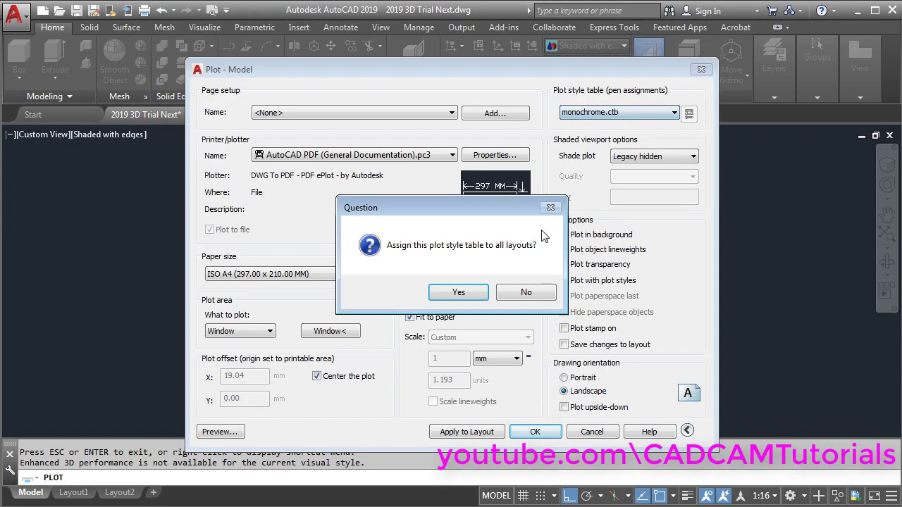
pyautogui.click(466, 291)
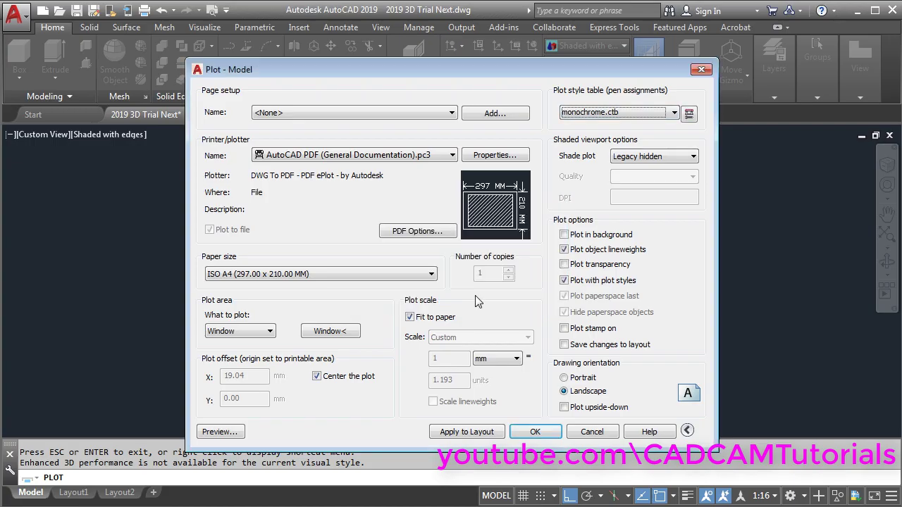
# Preview the monochrome plot and examine the bracket's edges, curved surfaces, dimension texts and the sheet's title block.
pyautogui.click(220, 432)
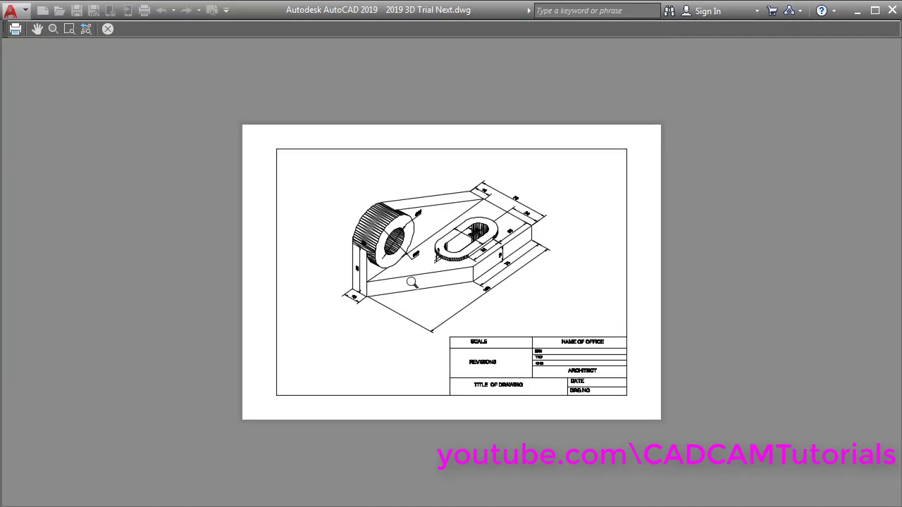
pyautogui.scroll(5, 411, 281)
pyautogui.moveTo(465, 258); pyautogui.dragTo(296, 458, button='middle')
pyautogui.scroll(2, 260, 505)
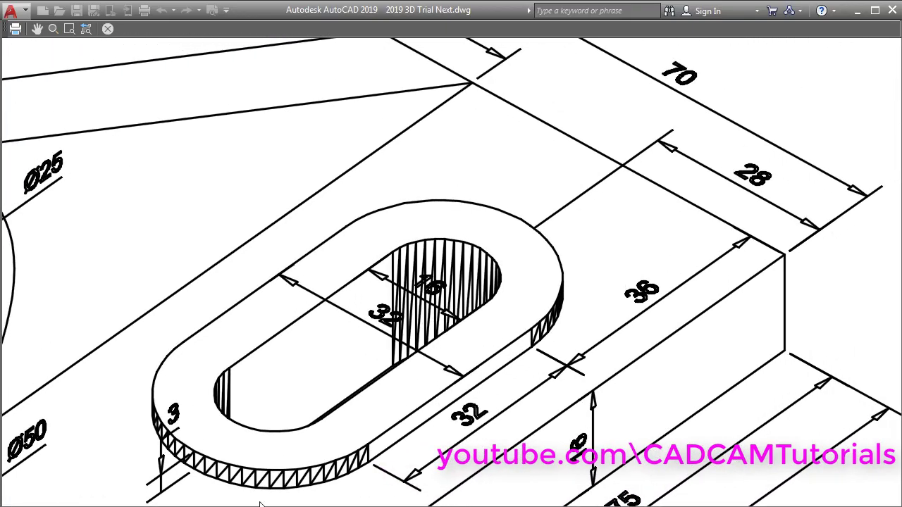
pyautogui.scroll(4, 654, 306)
pyautogui.scroll(-6, 620, 264)
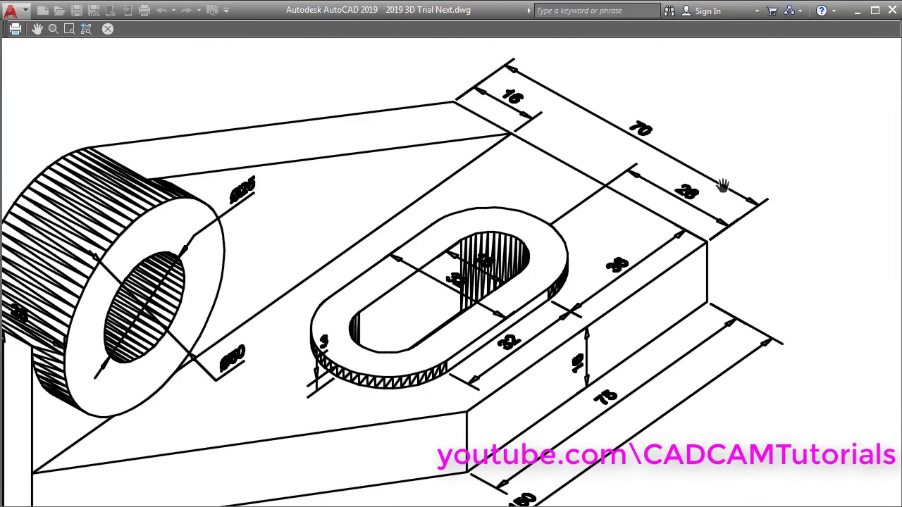
pyautogui.scroll(3, 704, 126)
pyautogui.scroll(-1, 702, 128)
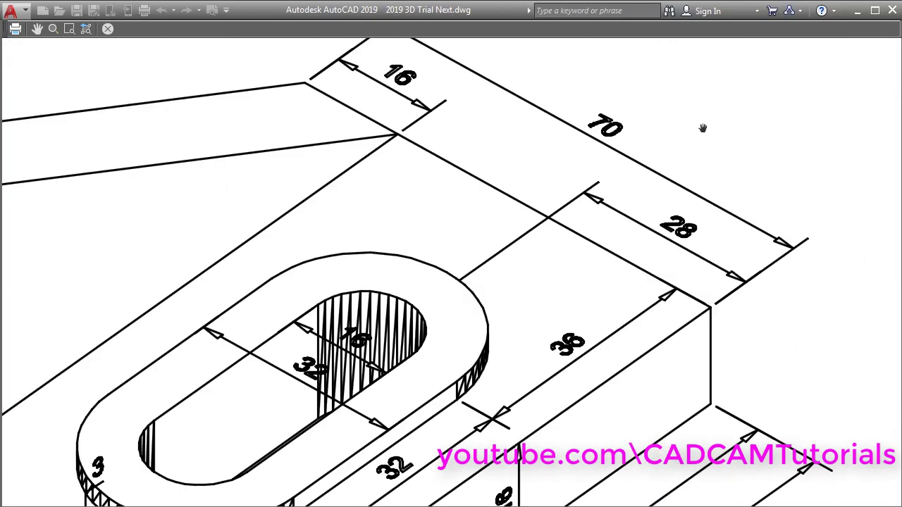
pyautogui.scroll(-2, 703, 129)
pyautogui.scroll(-4, 427, 339)
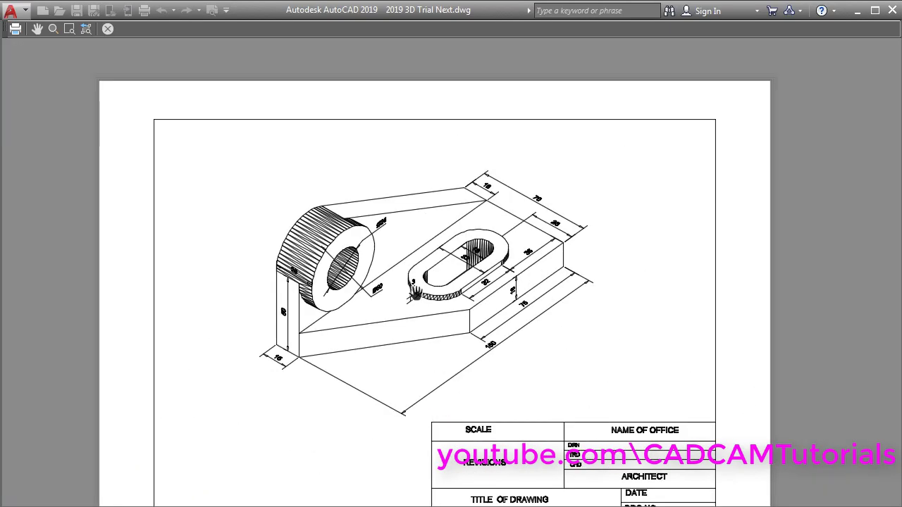
pyautogui.moveTo(413, 361); pyautogui.dragTo(396, 331)
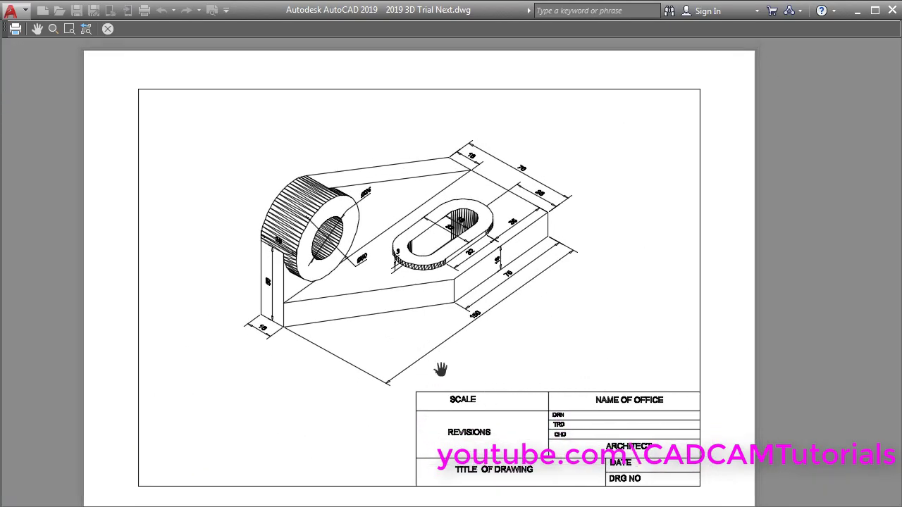
pyautogui.scroll(3, 365, 238)
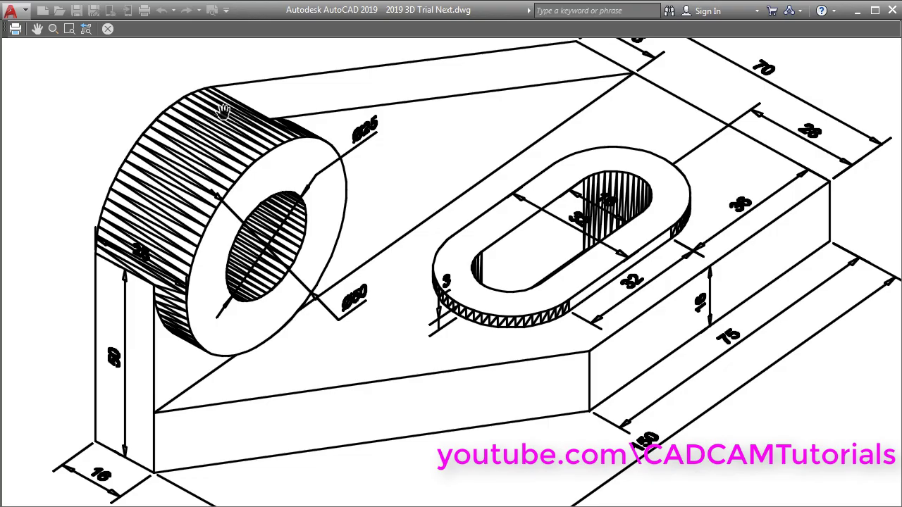
pyautogui.scroll(-2, 358, 285)
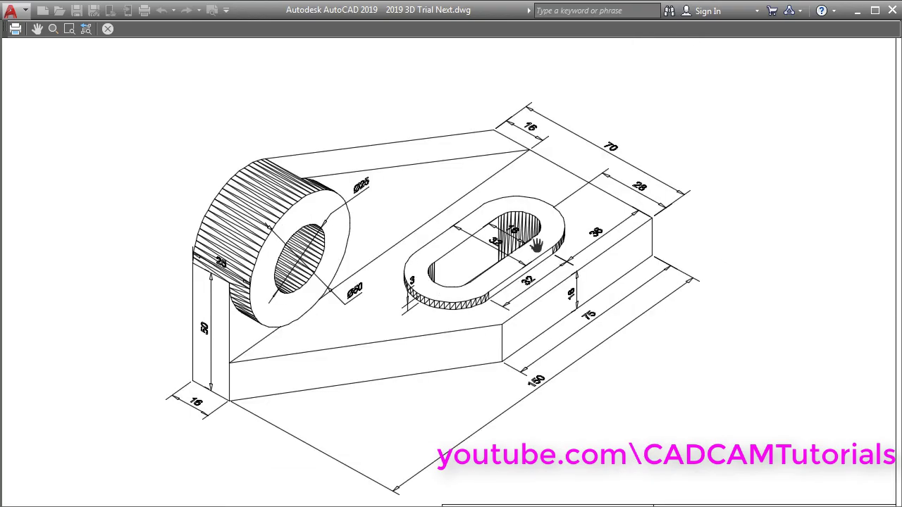
pyautogui.scroll(-2, 465, 308)
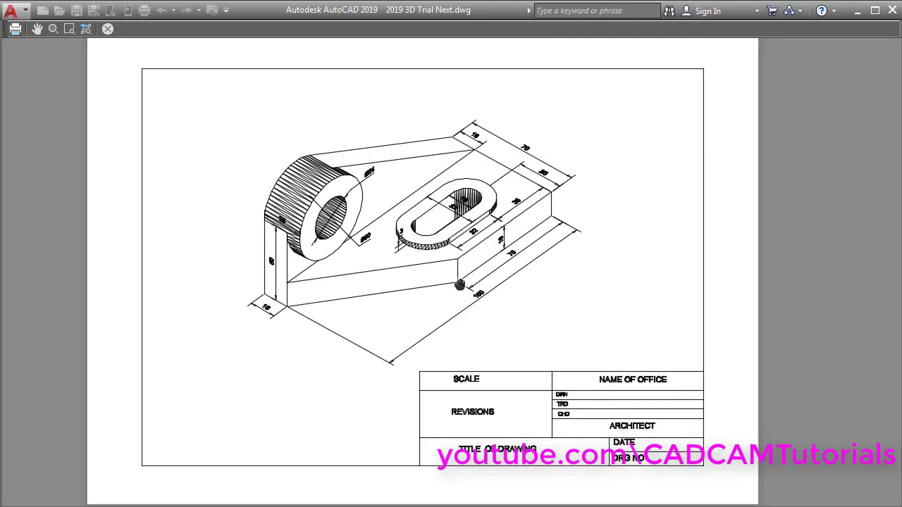
pyautogui.moveTo(459, 284); pyautogui.dragTo(440, 275)
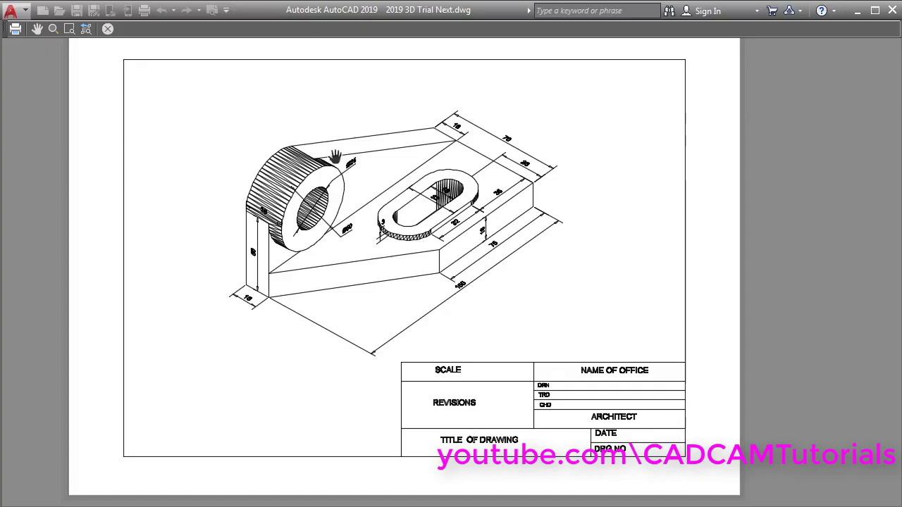
pyautogui.scroll(2, 337, 155)
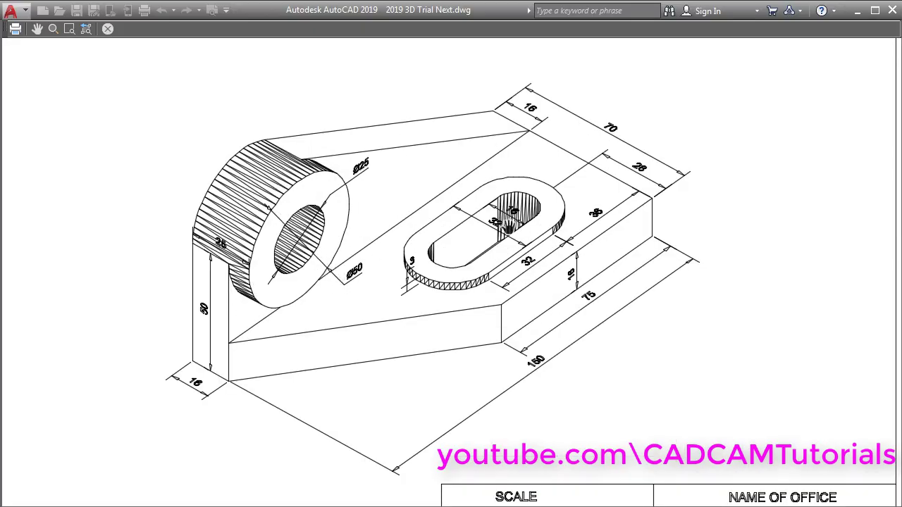
pyautogui.scroll(-2, 547, 308)
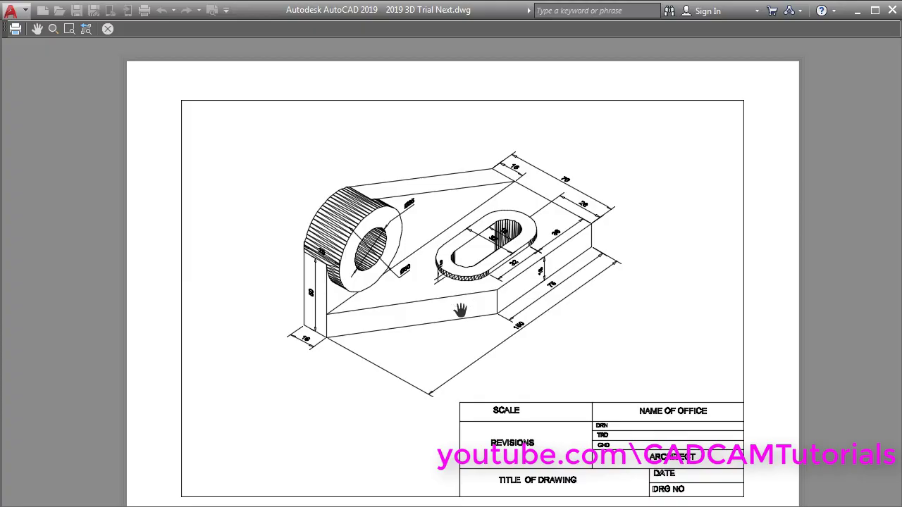
pyautogui.click(107, 30)
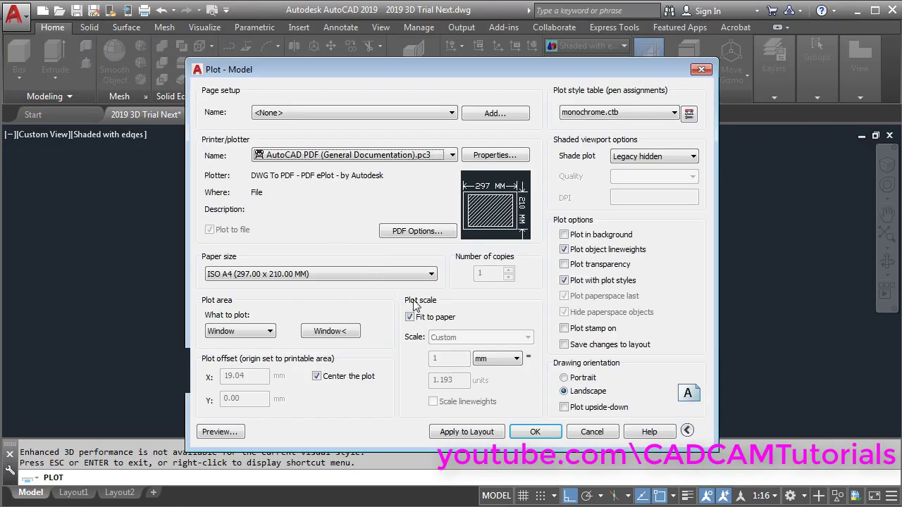
# Start plotting the A4 sheet to a PDF file with the current plot settings.
pyautogui.click(535, 432)
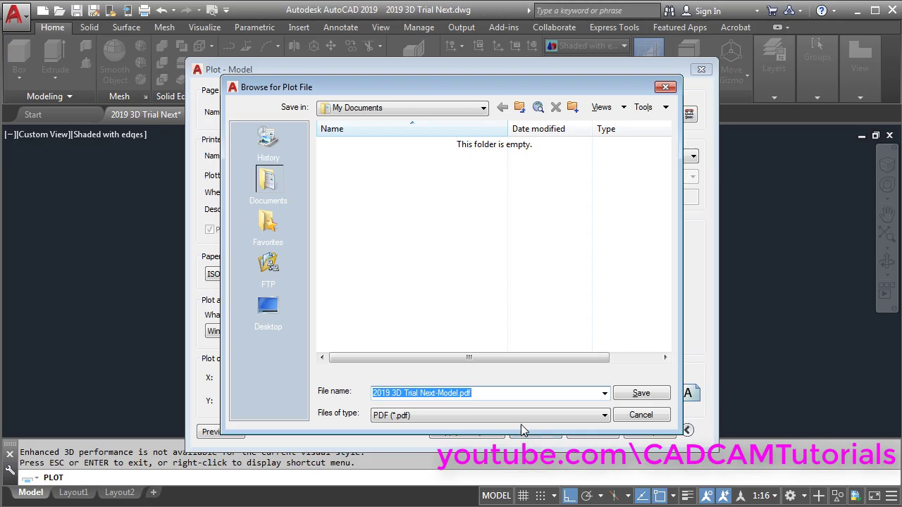